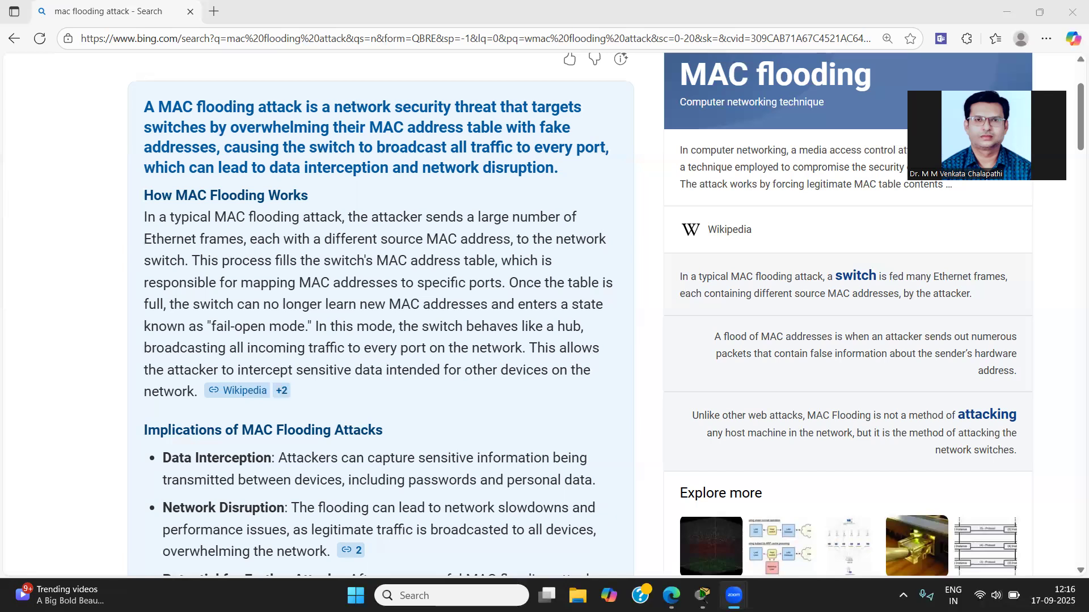
Step: Switch to Cisco Packet Tracer and place a 2960 switch in the upper middle of the logical workspace
{"action": "left_click", "coordinate": [702, 595]}
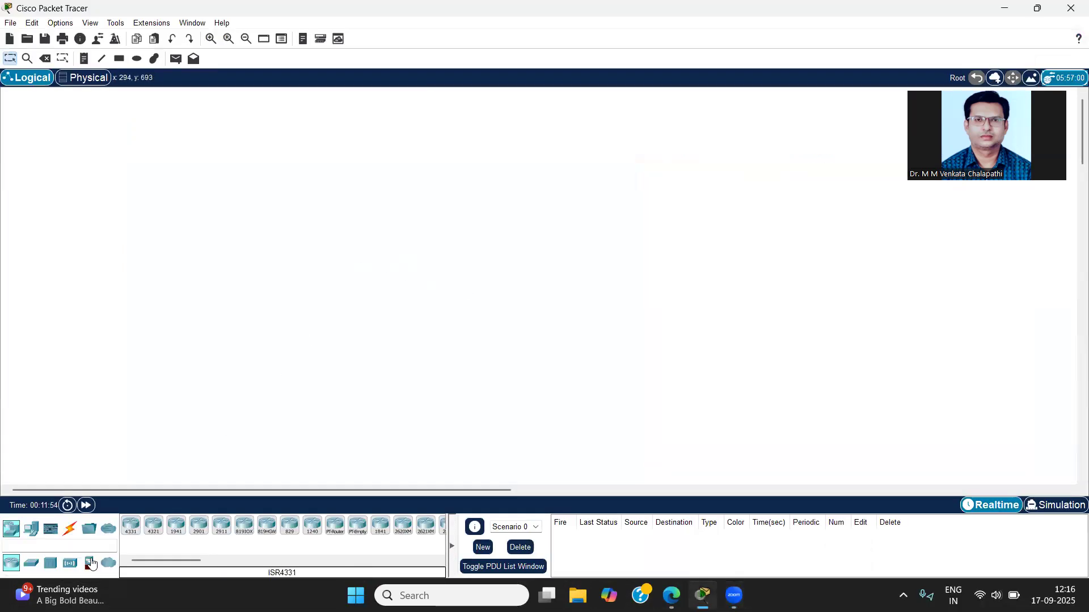
{"action": "left_click", "coordinate": [31, 563]}
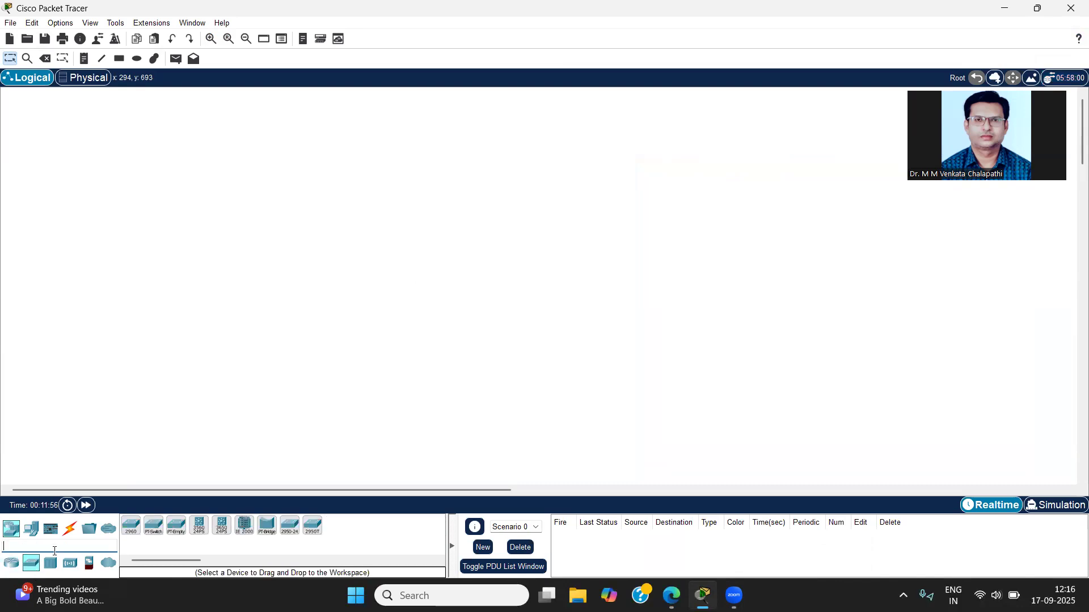
{"action": "left_click", "coordinate": [131, 526]}
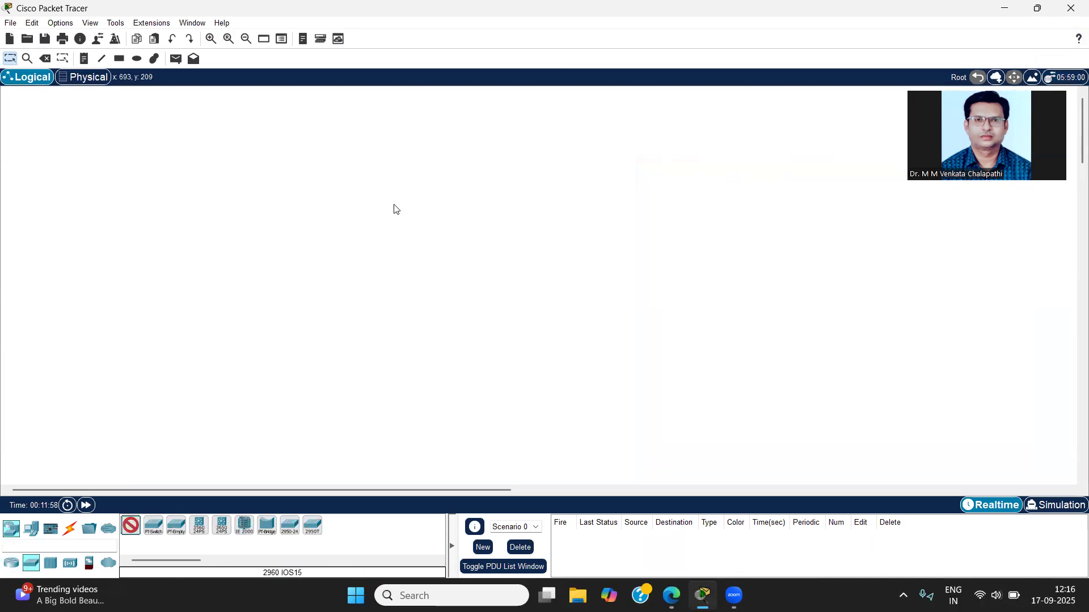
{"action": "left_click", "coordinate": [393, 206]}
Step: Place four PCs in the workspace: three in a row below the switch and one to its right
{"action": "left_click", "coordinate": [35, 530]}
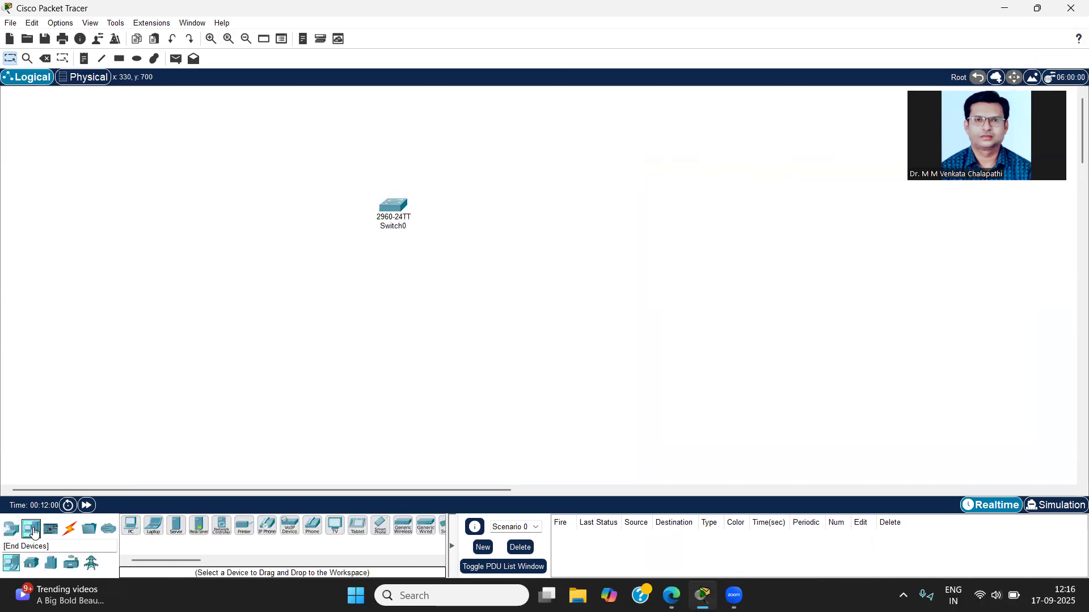
{"action": "left_click", "coordinate": [132, 527]}
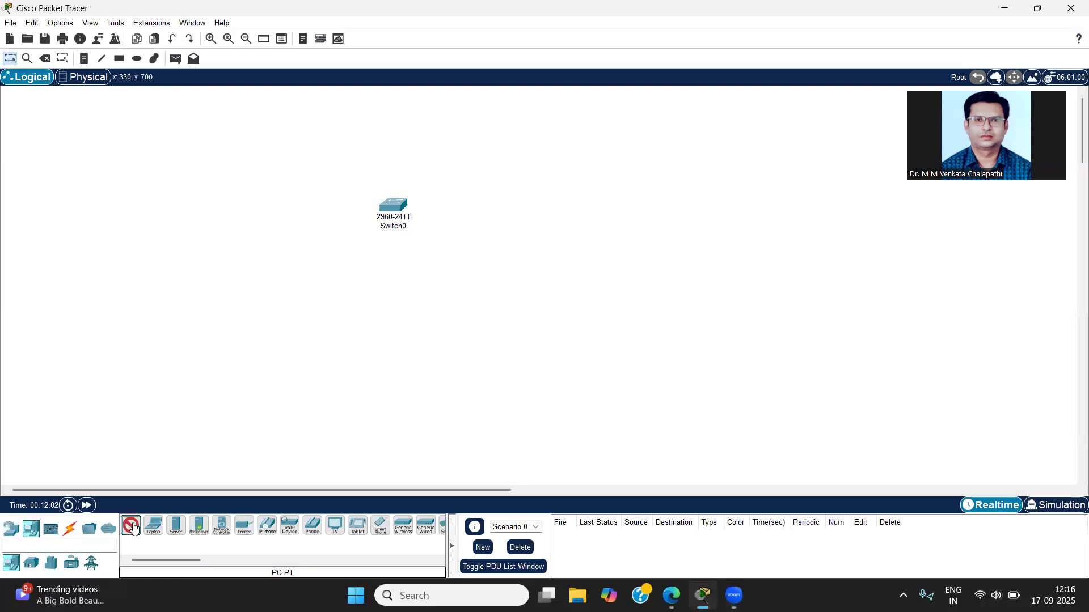
{"action": "left_click", "coordinate": [226, 310]}
{"action": "left_click", "coordinate": [131, 526]}
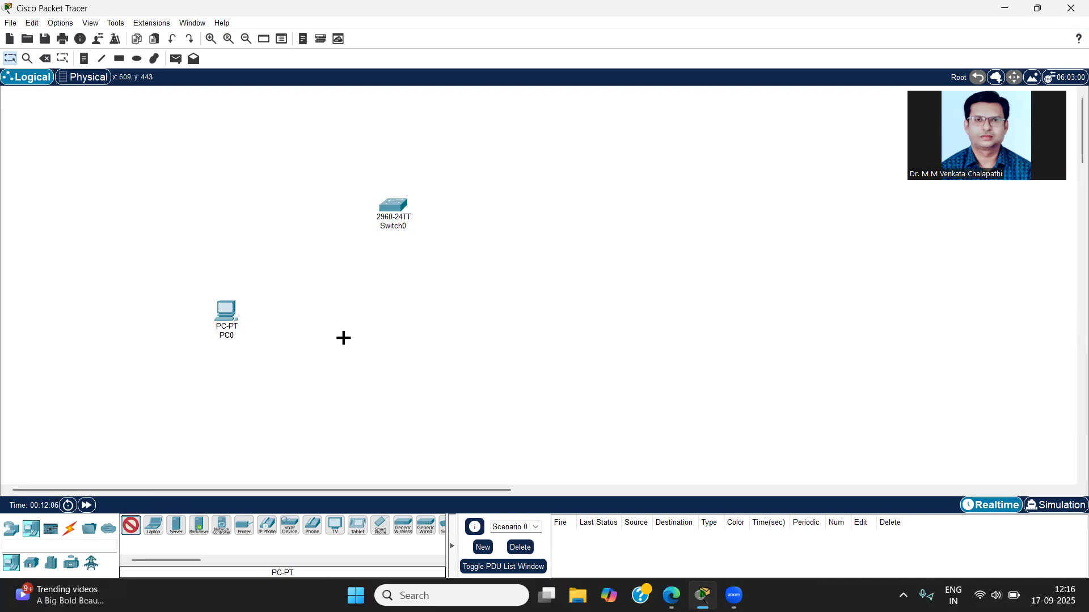
{"action": "left_click", "coordinate": [330, 338]}
{"action": "left_click", "coordinate": [469, 338]}
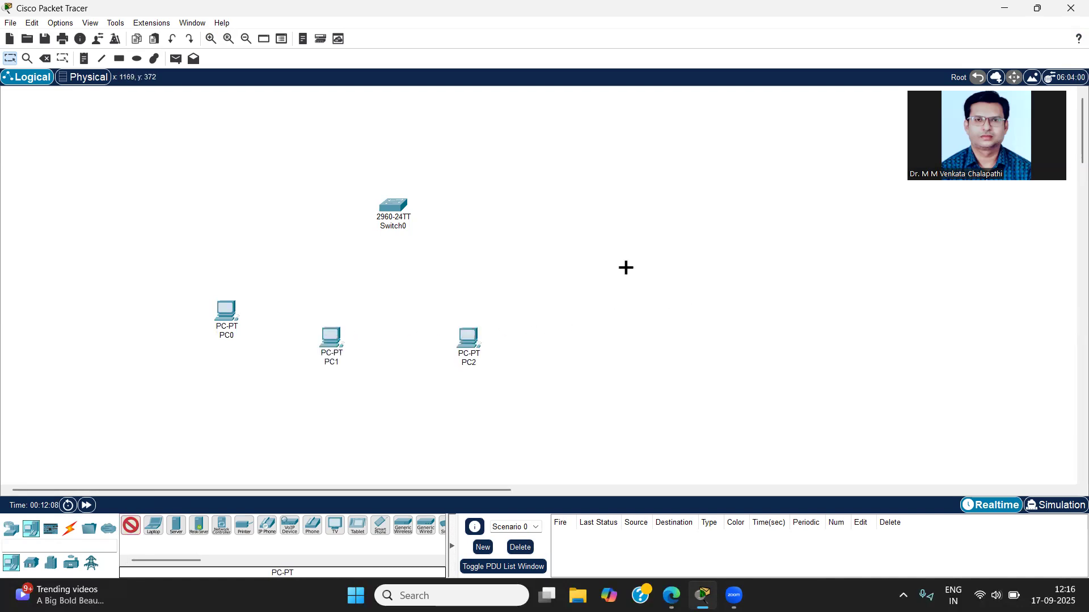
{"action": "left_click", "coordinate": [662, 232]}
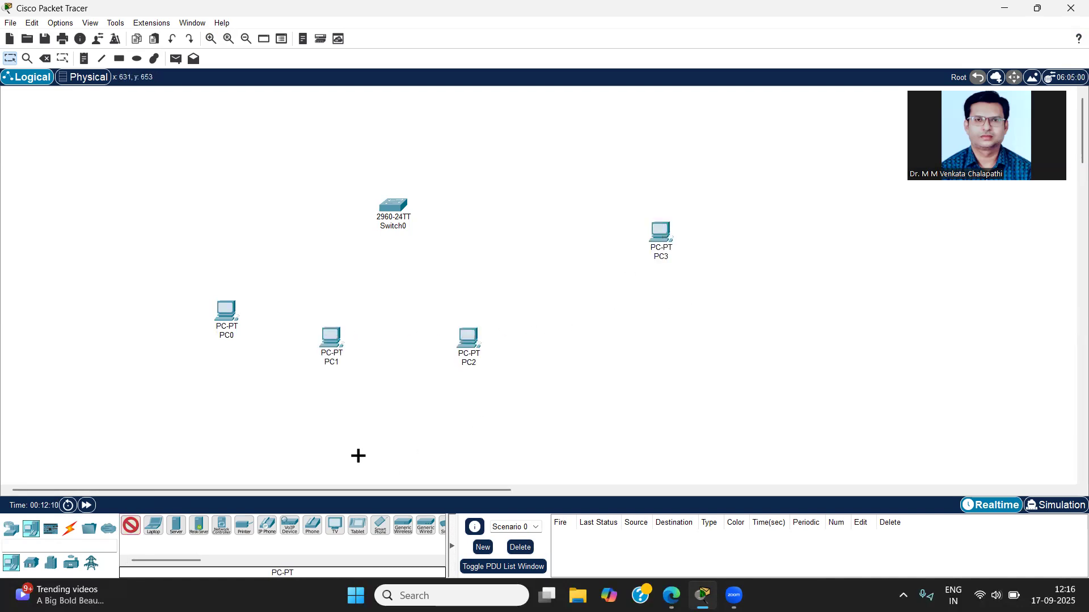
{"action": "key", "text": "Escape"}
Step: Copy PC0's FastEthernet0 MAC address from its interface configuration and close the device window
{"action": "mouse_move", "coordinate": [232, 316]}
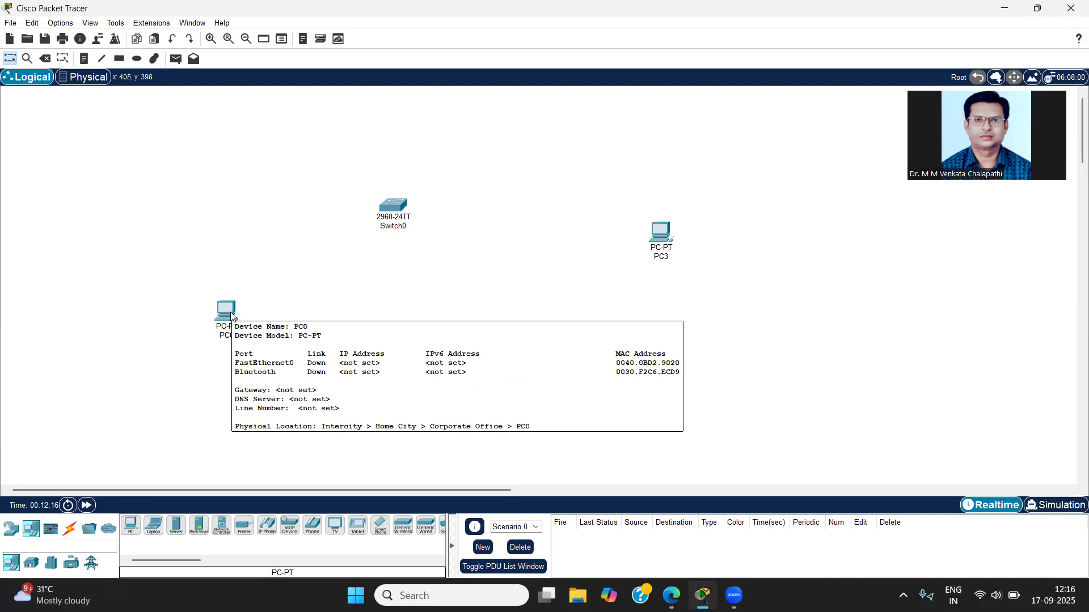
{"action": "left_click", "coordinate": [231, 316]}
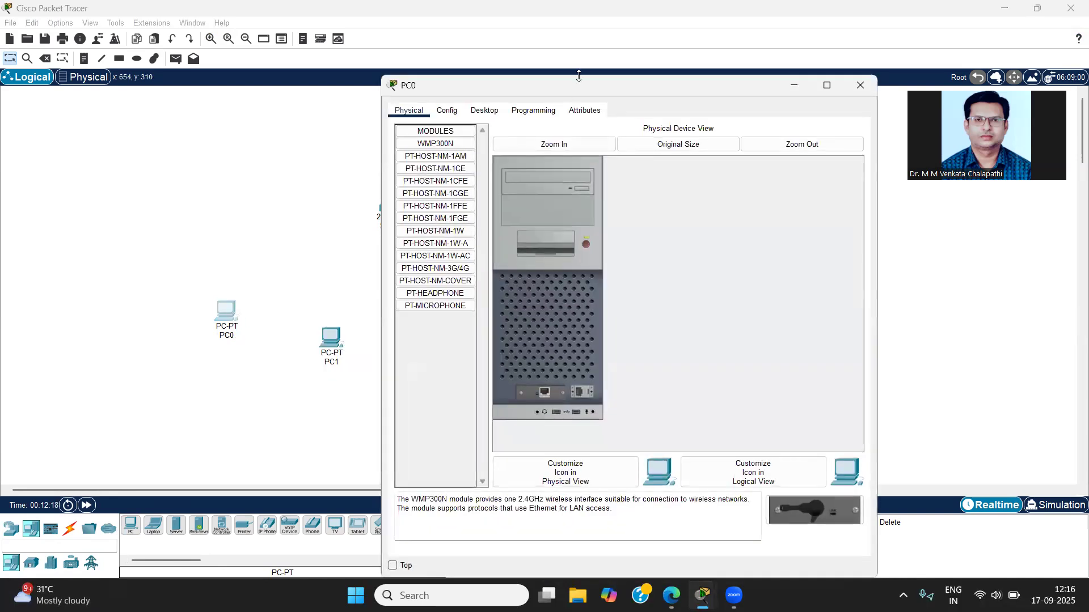
{"action": "left_click", "coordinate": [454, 116]}
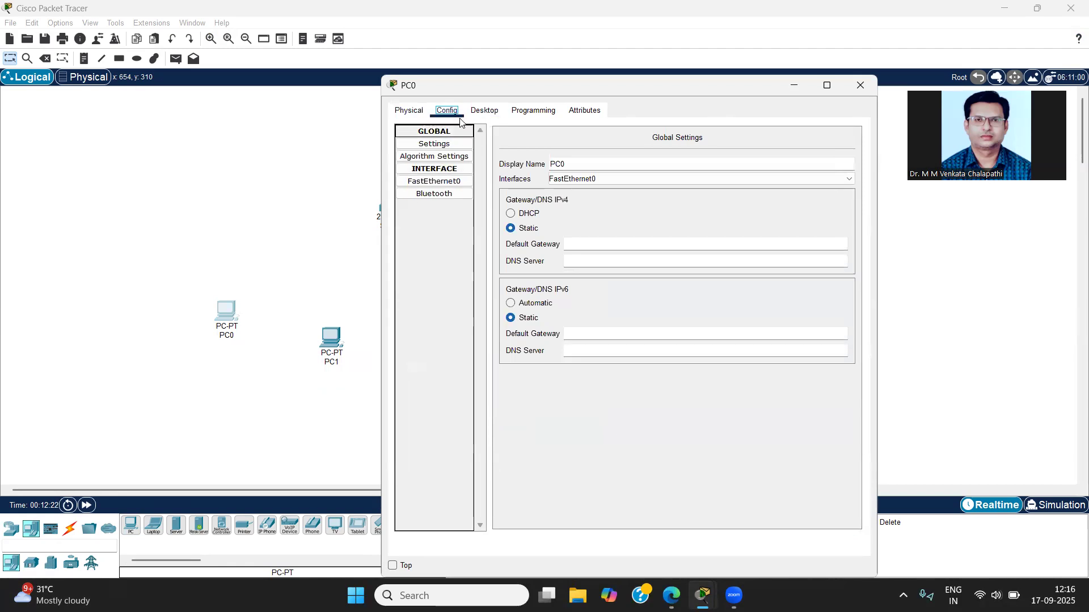
{"action": "left_click", "coordinate": [437, 182]}
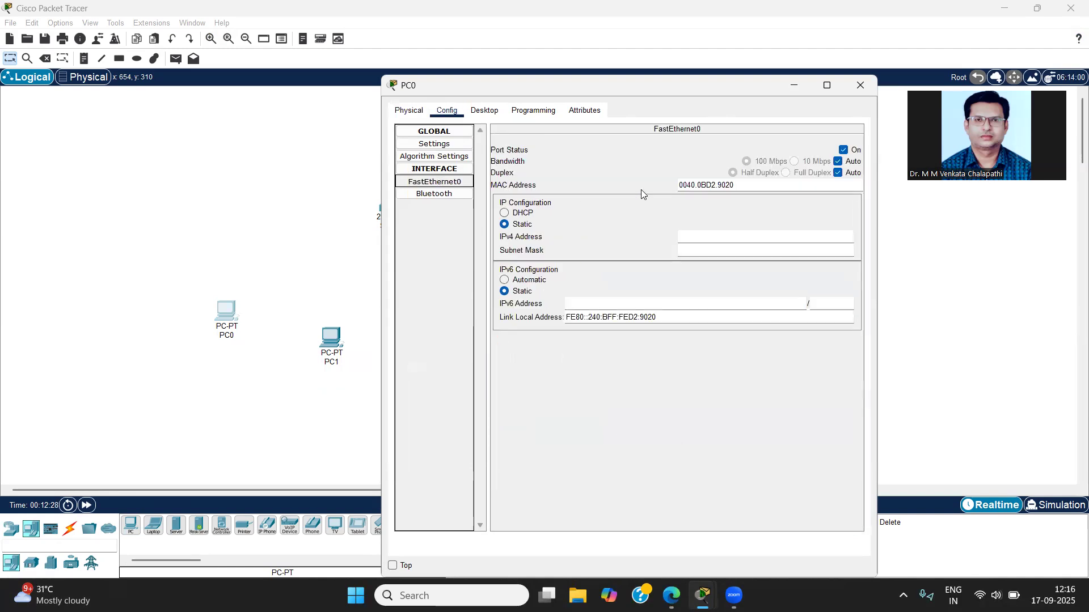
{"action": "left_click_drag", "start_coordinate": [749, 185], "coordinate": [655, 182]}
{"action": "key", "text": "ctrl+c"}
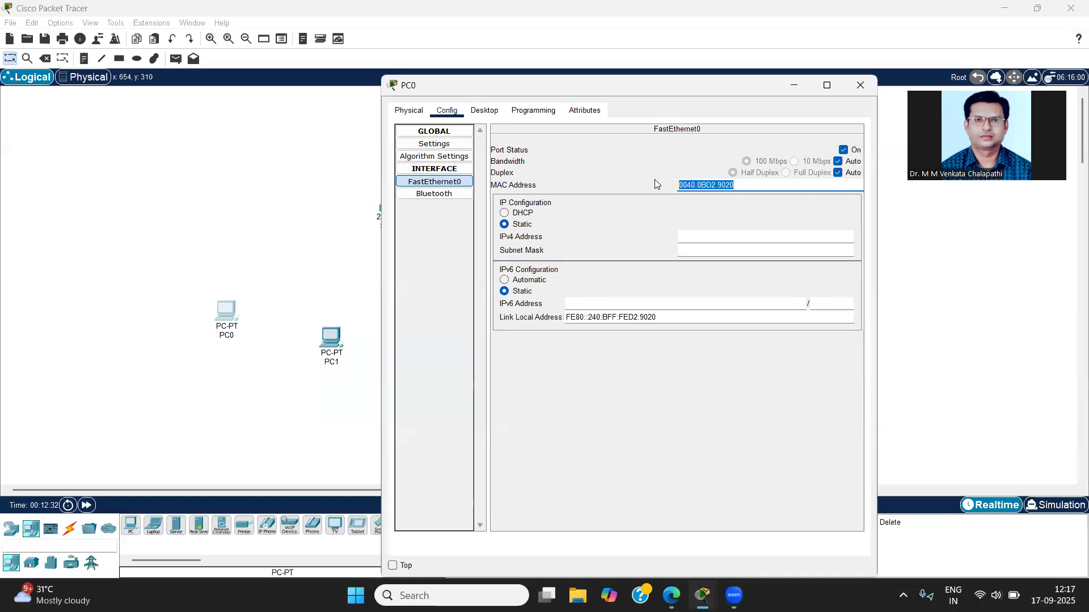
{"action": "left_click", "coordinate": [861, 85]}
Step: Append the copied MAC address 0040.0BD2.9020 to PC0's label in the workspace
{"action": "left_click", "coordinate": [234, 336]}
{"action": "key", "text": "Return"}
{"action": "left_click", "coordinate": [235, 336]}
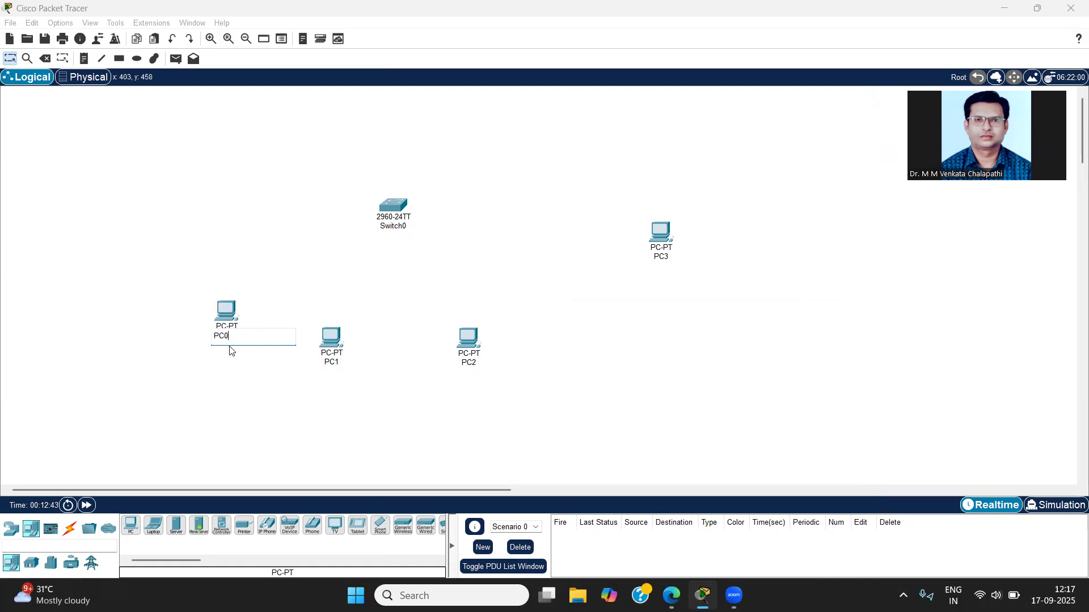
{"action": "key", "text": "ctrl+v"}
{"action": "left_click", "coordinate": [228, 336]}
{"action": "key", "text": "Return"}
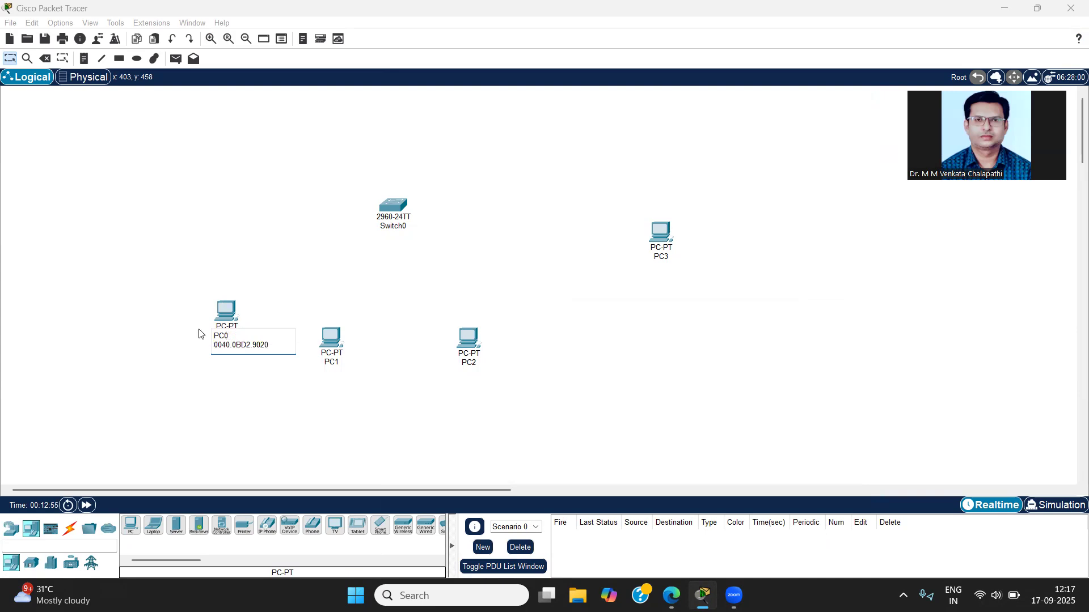
{"action": "left_click", "coordinate": [240, 389]}
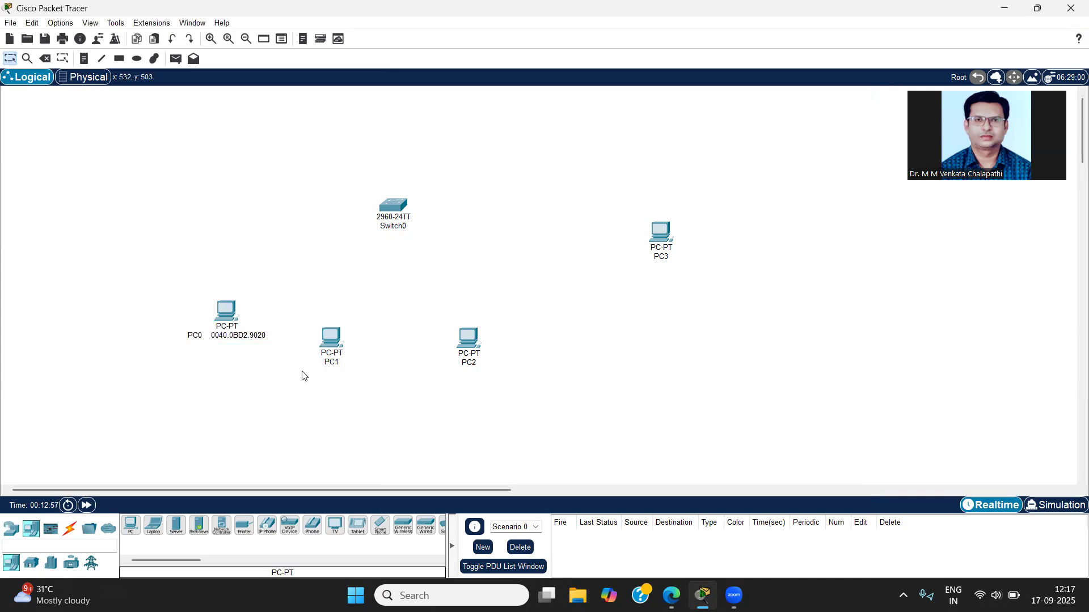
Step: Copy PC1's FastEthernet0 MAC address and append 00D0.581D.3C06 to the PC1 label
{"action": "mouse_move", "coordinate": [336, 347]}
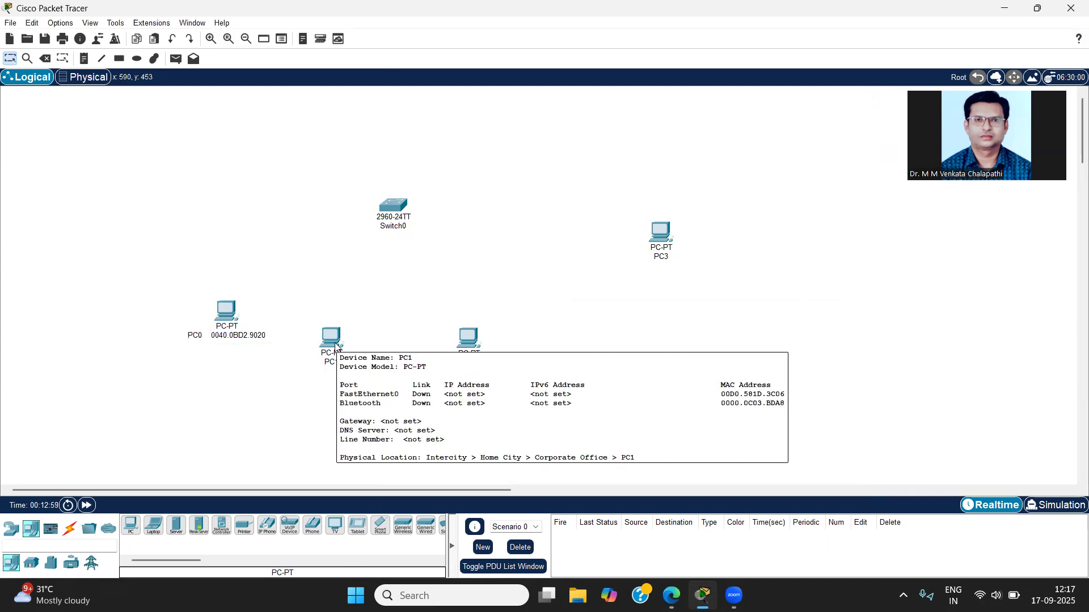
{"action": "left_click", "coordinate": [333, 340]}
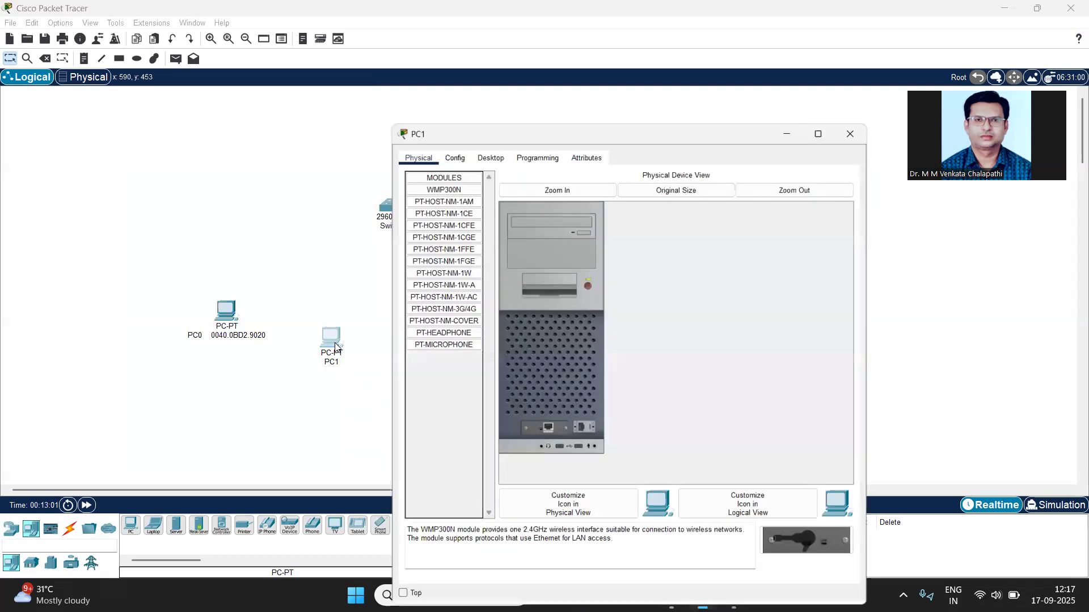
{"action": "left_click", "coordinate": [448, 148]}
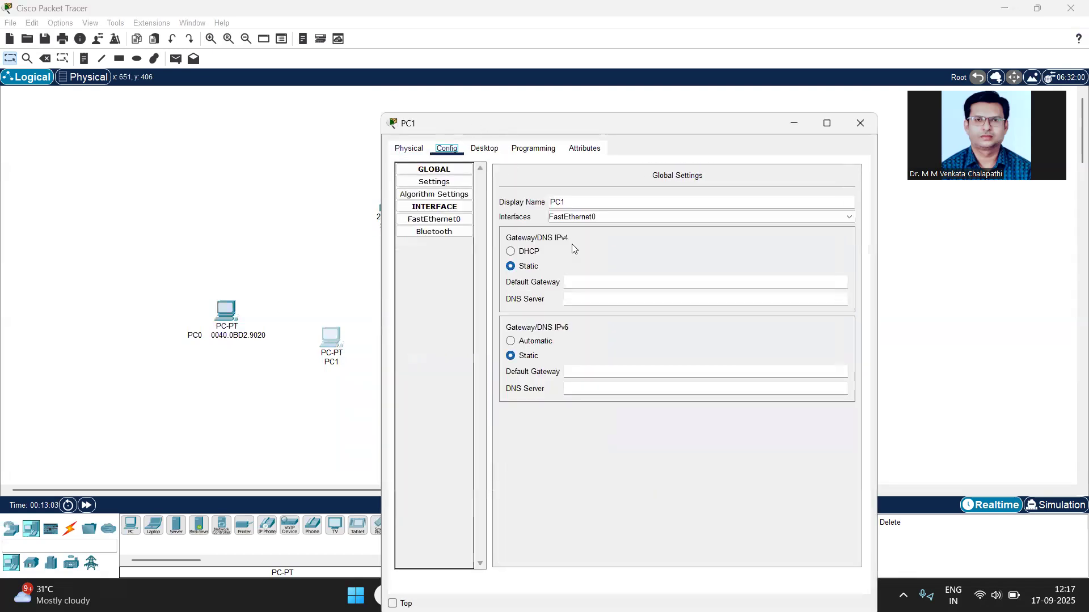
{"action": "left_click", "coordinate": [453, 219]}
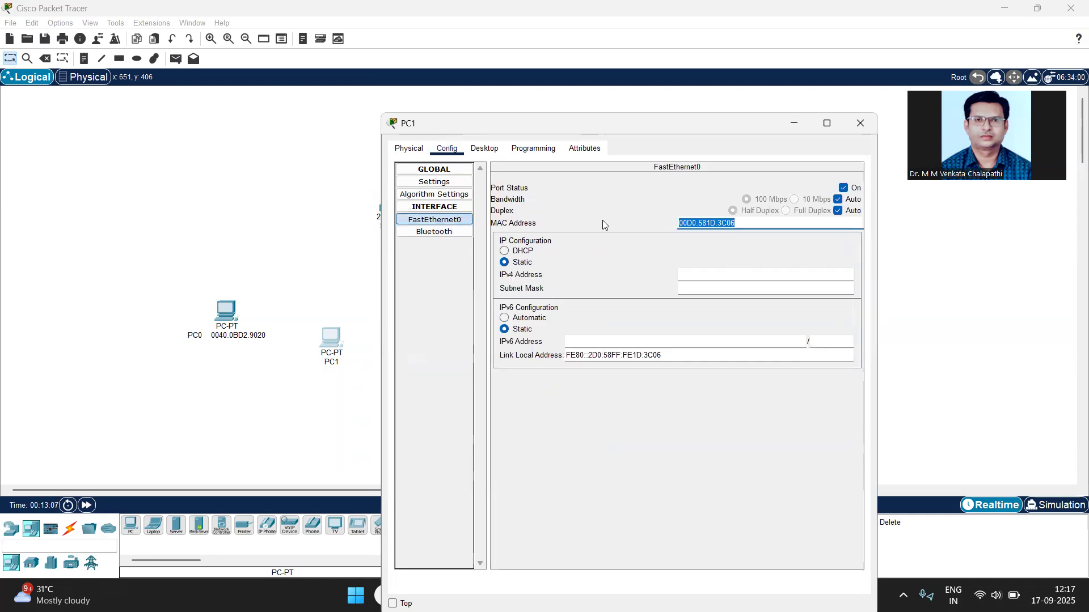
{"action": "left_click", "coordinate": [334, 363]}
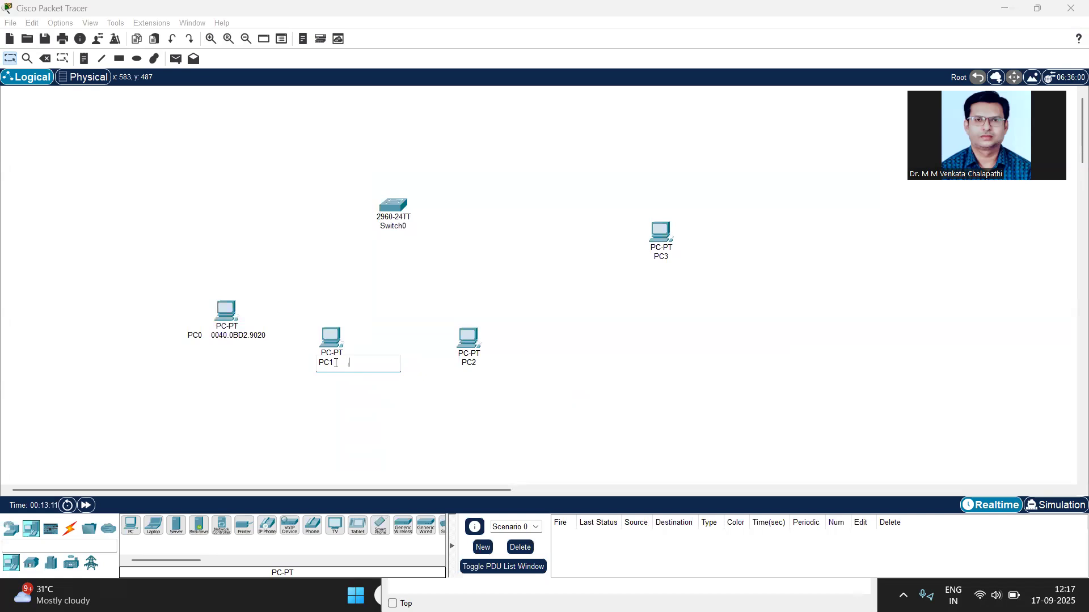
{"action": "type", "text": "00D0.581D.3C06"}
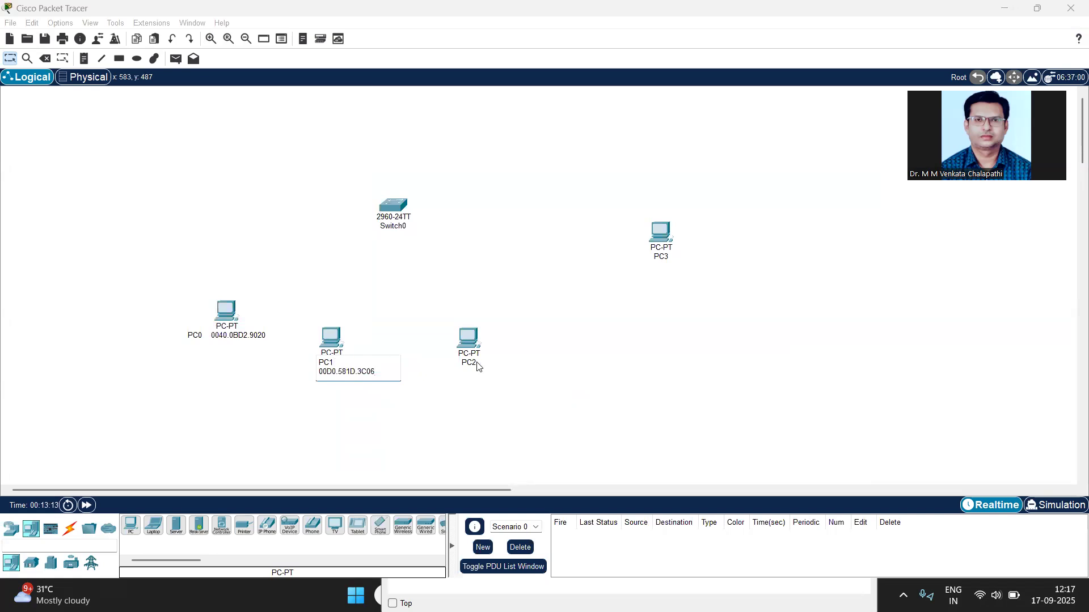
Step: Copy PC2's FastEthernet0 MAC address and append 0001.97D4.B1A3 to the PC2 label
{"action": "left_click", "coordinate": [469, 339]}
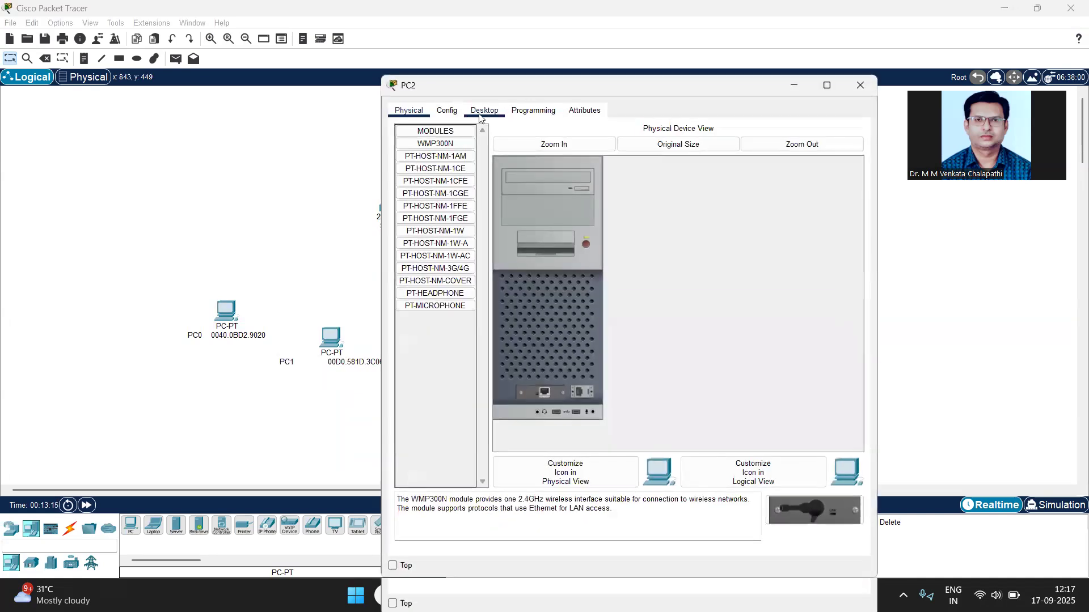
{"action": "left_click", "coordinate": [448, 111]}
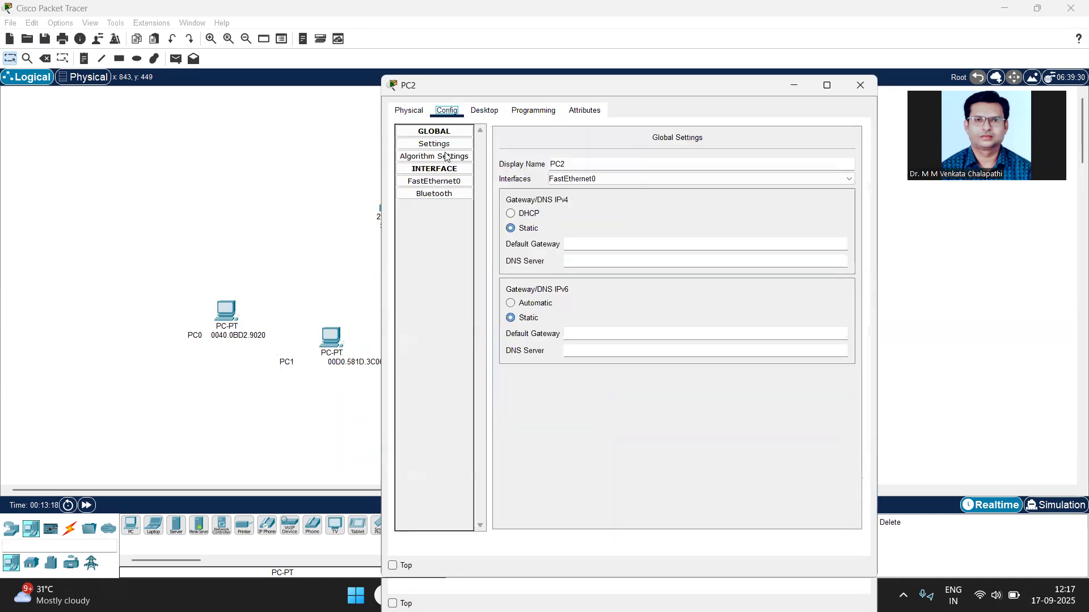
{"action": "left_click", "coordinate": [449, 182]}
{"action": "left_click_drag", "start_coordinate": [756, 186], "coordinate": [637, 170]}
{"action": "key", "text": "ctrl+c"}
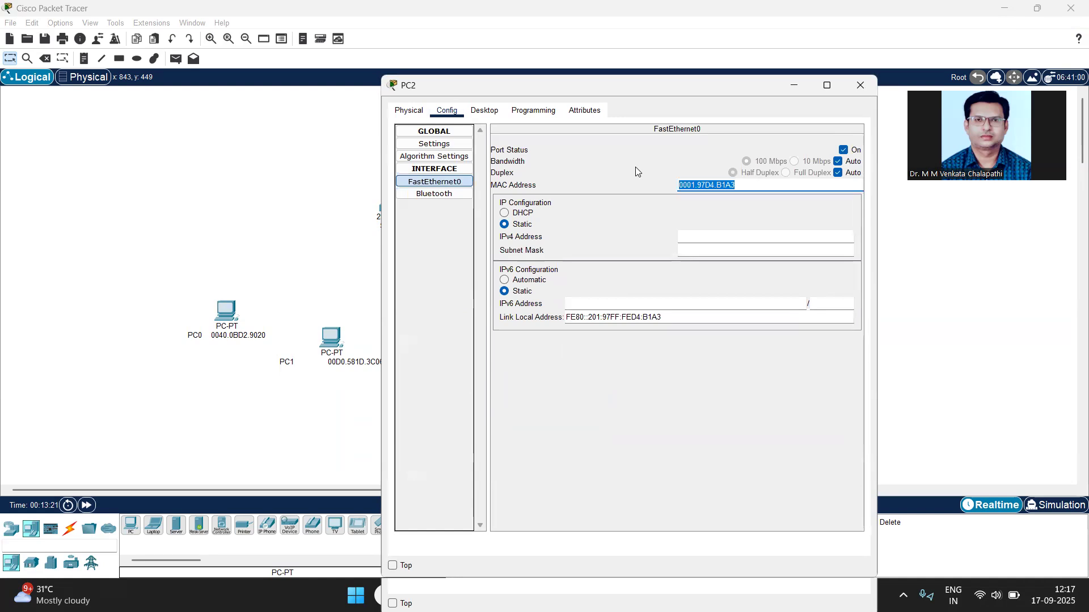
{"action": "left_click", "coordinate": [860, 85]}
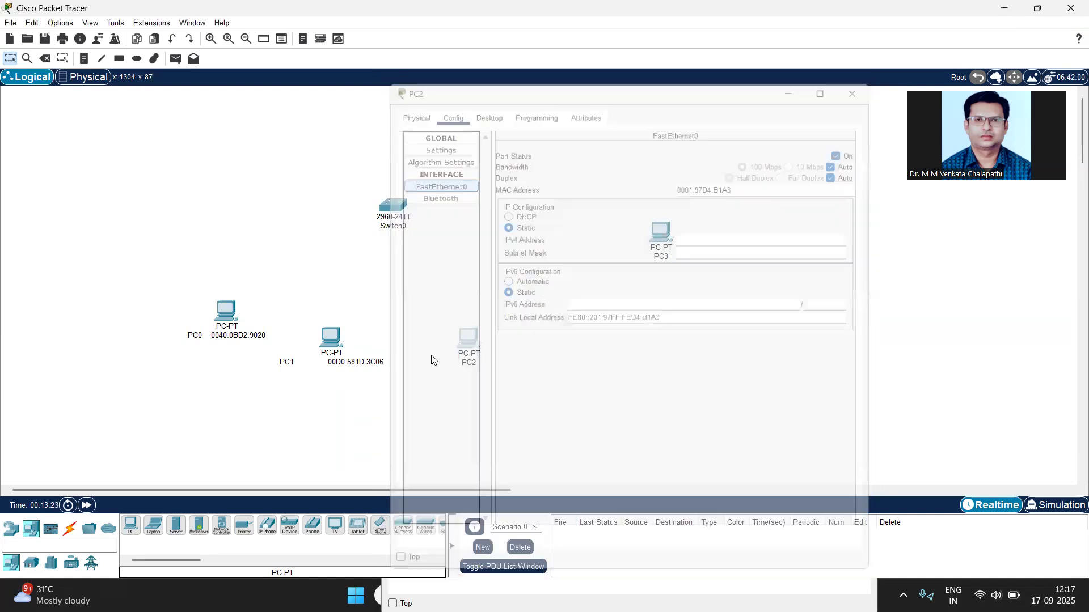
{"action": "left_click", "coordinate": [474, 364]}
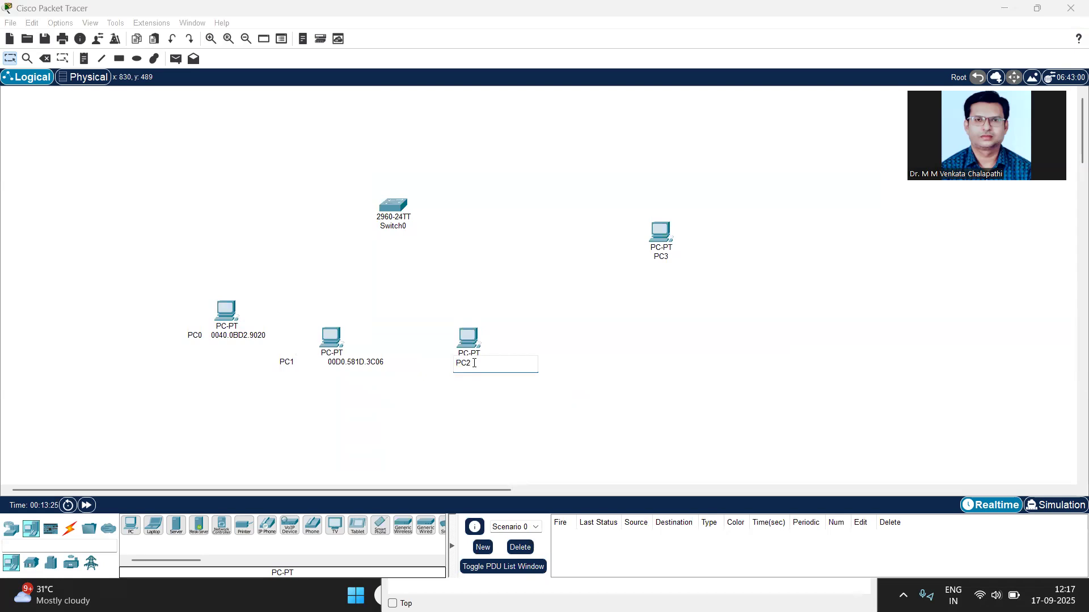
{"action": "key", "text": "ctrl+v"}
Step: Bring up the PC1 configuration window left open in the background and close it
{"action": "left_click", "coordinate": [663, 259]}
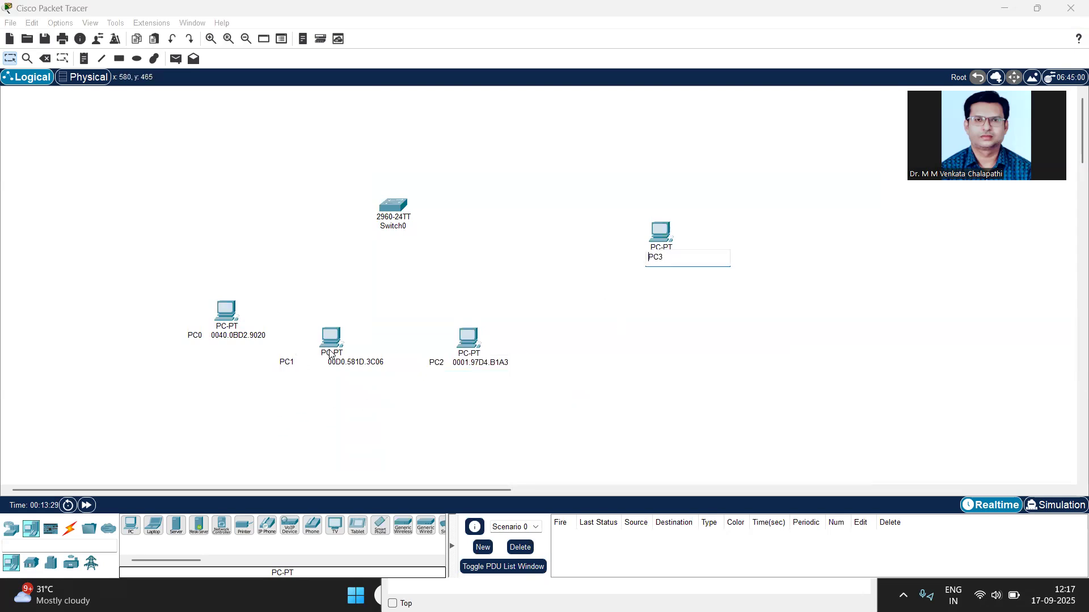
{"action": "left_click", "coordinate": [341, 336]}
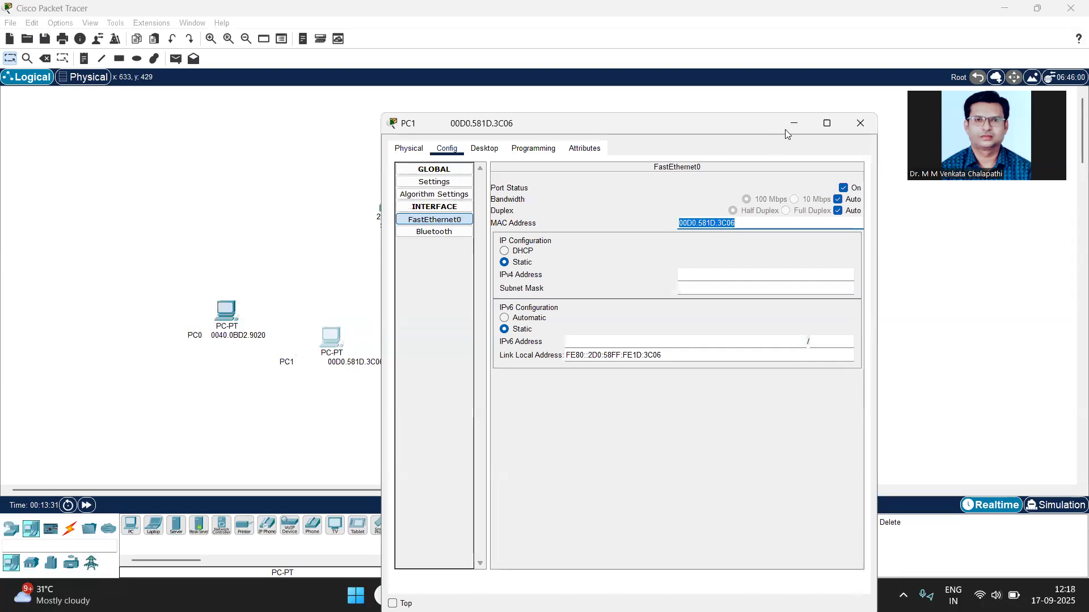
{"action": "left_click", "coordinate": [856, 127]}
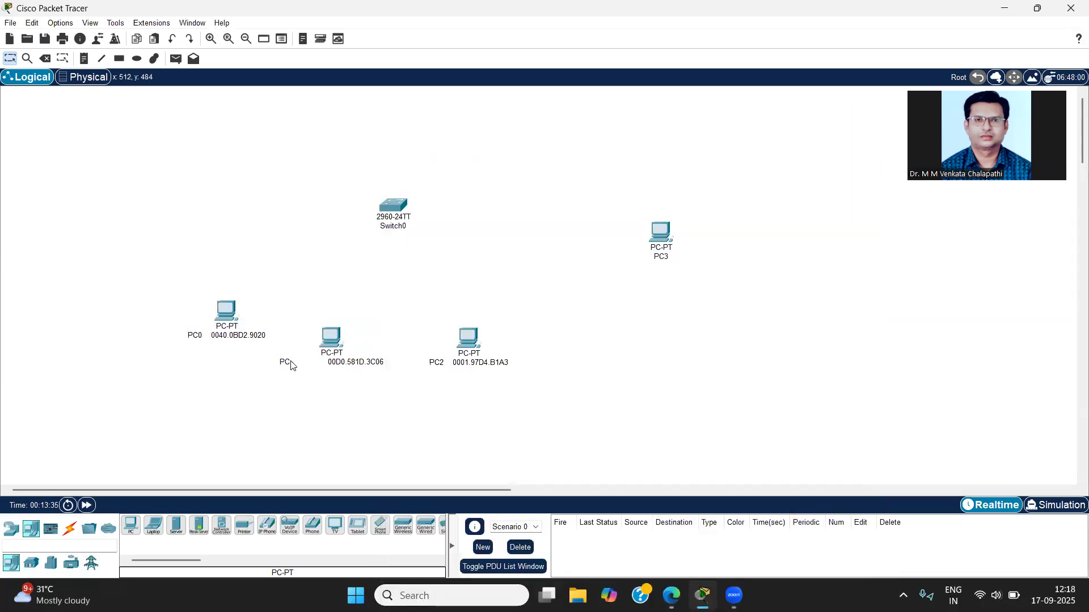
Step: Remove the extra spaces between the name and the MAC address in PC1's label
{"action": "left_click", "coordinate": [325, 365]}
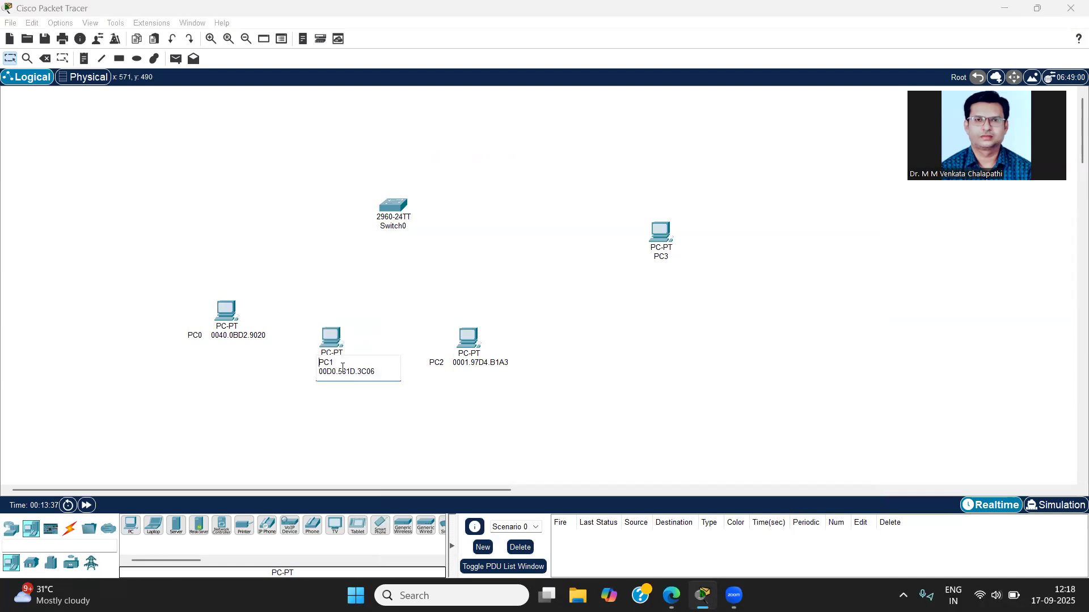
{"action": "left_click", "coordinate": [337, 362]}
{"action": "key", "text": "BackSpace"}
{"action": "key", "text": "BackSpace"}
{"action": "type", "text": "0"}
{"action": "key", "text": "BackSpace"}
{"action": "key", "text": "BackSpace"}
{"action": "key", "text": "BackSpace"}
{"action": "key", "text": "BackSpace"}
{"action": "key", "text": "BackSpace"}
{"action": "key", "text": "BackSpace"}
{"action": "left_click", "coordinate": [496, 410]}
Step: Spread the lower row of PCs apart, moving PC0 left and PC1 and PC2 right, so their labels have room
{"action": "left_click_drag", "start_coordinate": [466, 344], "coordinate": [536, 354]}
{"action": "left_click_drag", "start_coordinate": [330, 340], "coordinate": [384, 334]}
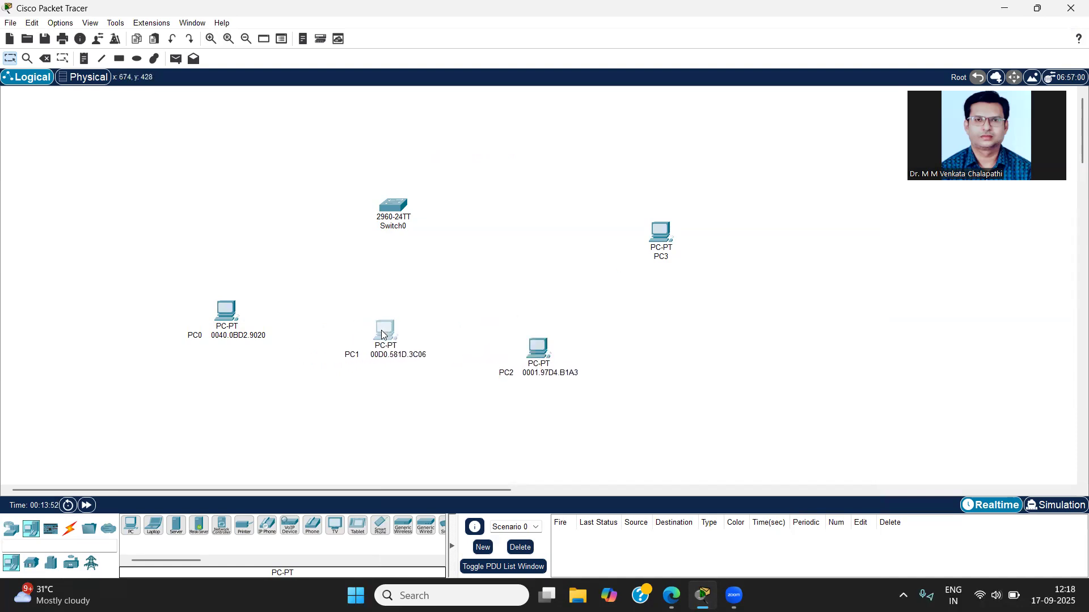
{"action": "left_click_drag", "start_coordinate": [234, 312], "coordinate": [193, 308]}
{"action": "left_click_drag", "start_coordinate": [536, 352], "coordinate": [564, 350]}
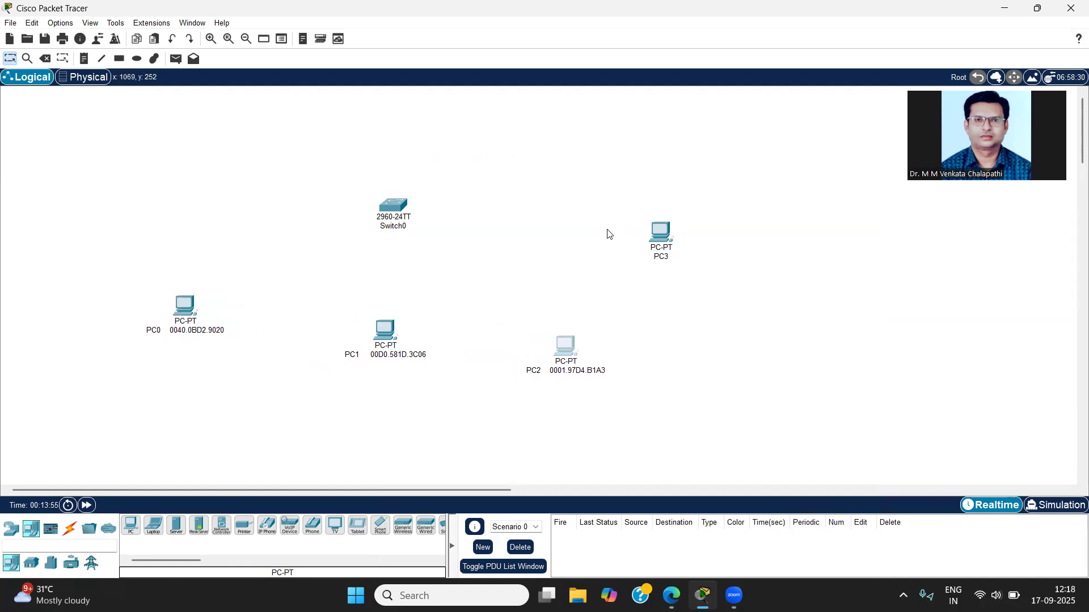
Step: Copy PC3's FastEthernet0 MAC address and append 0002.4A1D.05E2 to the PC3 label
{"action": "double_click", "coordinate": [662, 241]}
{"action": "left_click", "coordinate": [447, 111]}
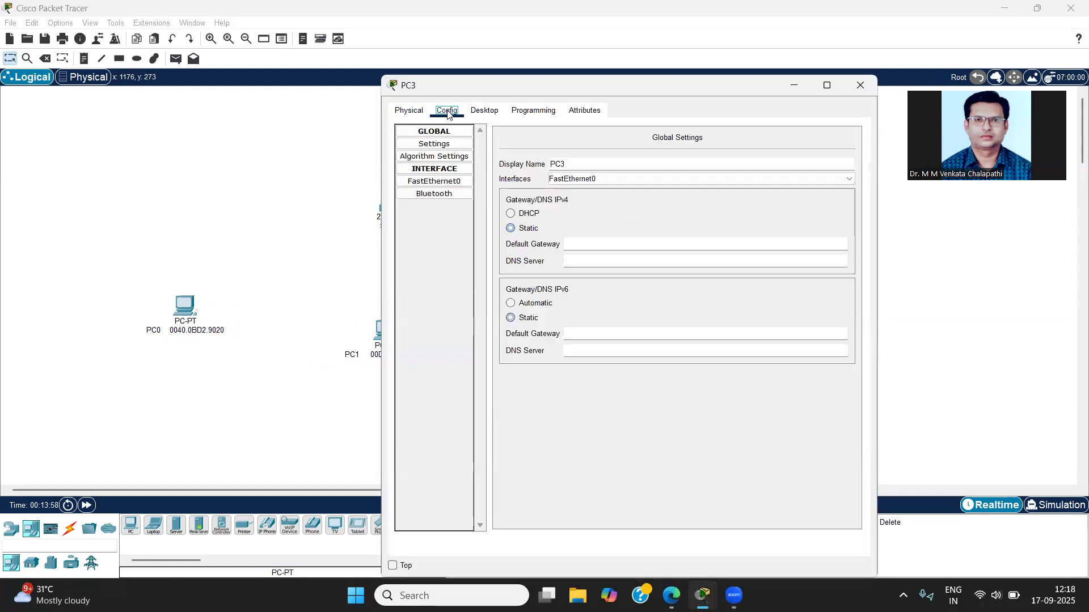
{"action": "left_click", "coordinate": [434, 181]}
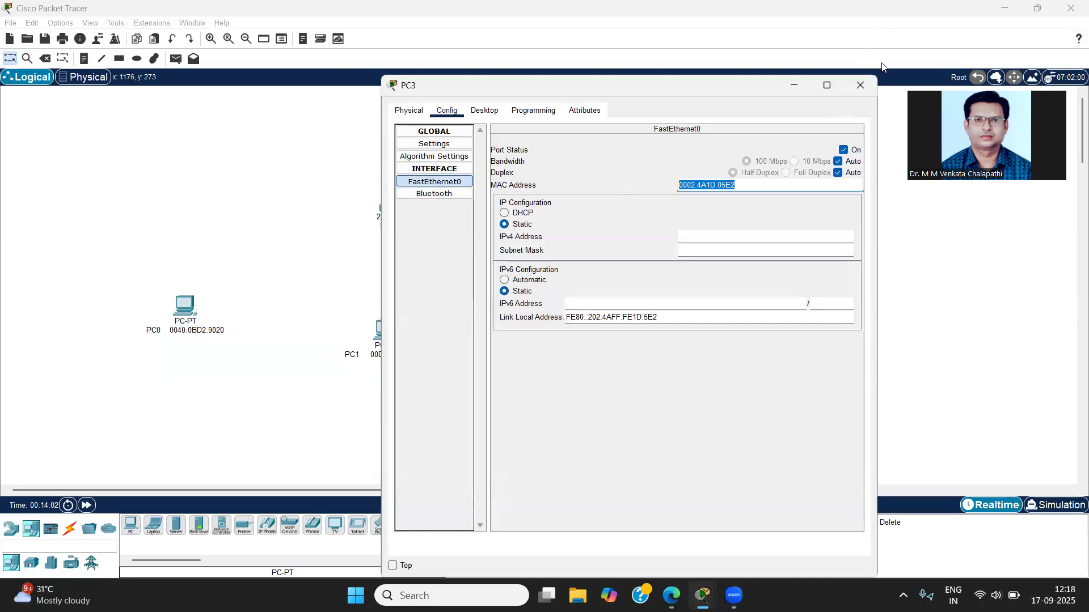
{"action": "left_click", "coordinate": [857, 85]}
{"action": "left_click", "coordinate": [667, 256]}
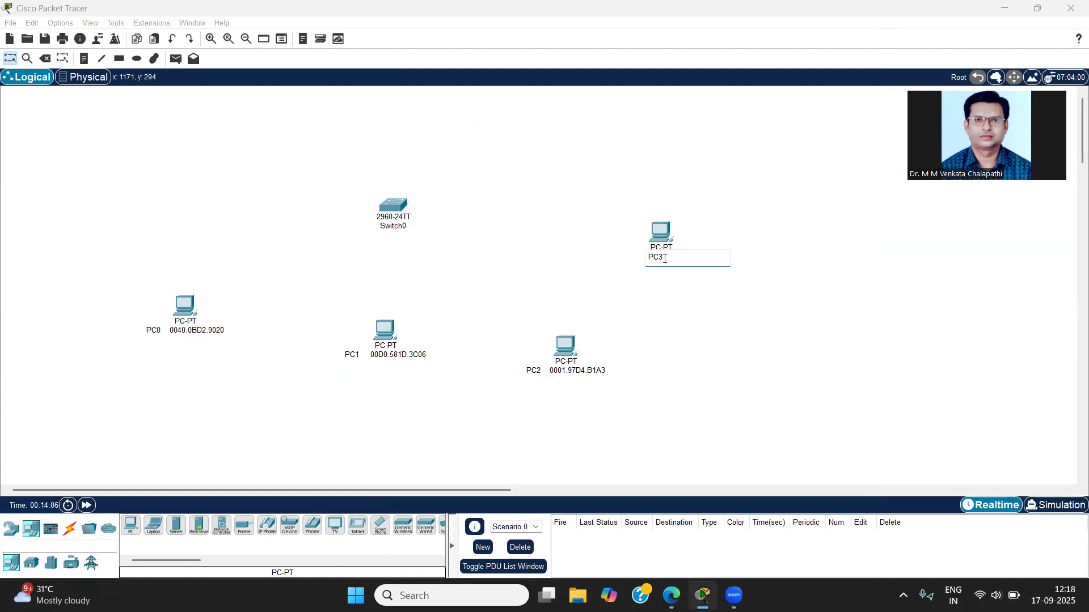
{"action": "key", "text": "Return"}
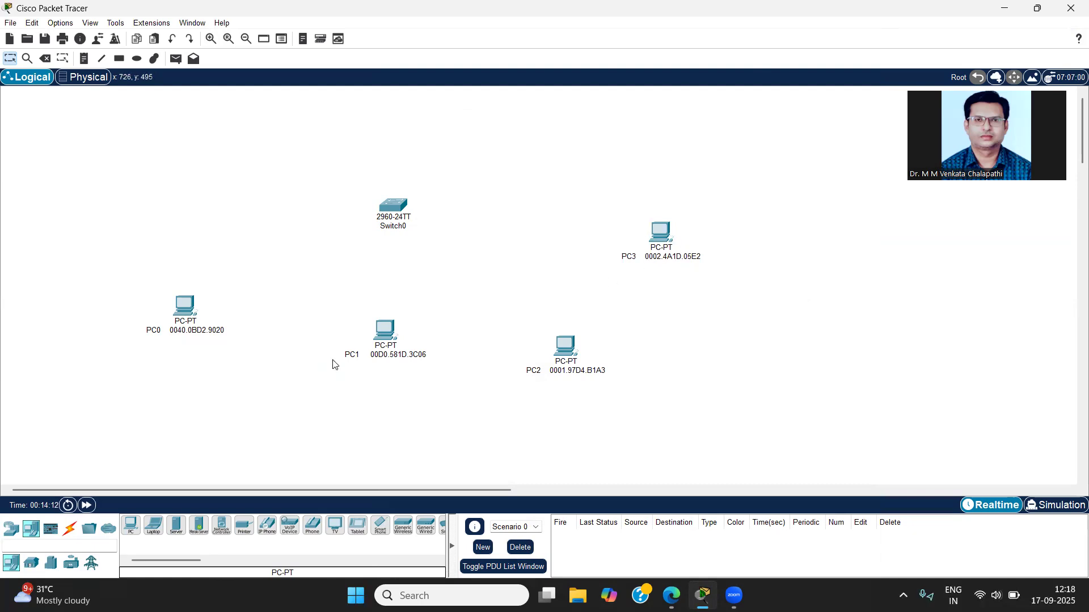
Step: Shift PC1 to the left and PC2 slightly up and to the left to adjust the spacing of the lower row
{"action": "left_click_drag", "start_coordinate": [379, 332], "coordinate": [346, 331]}
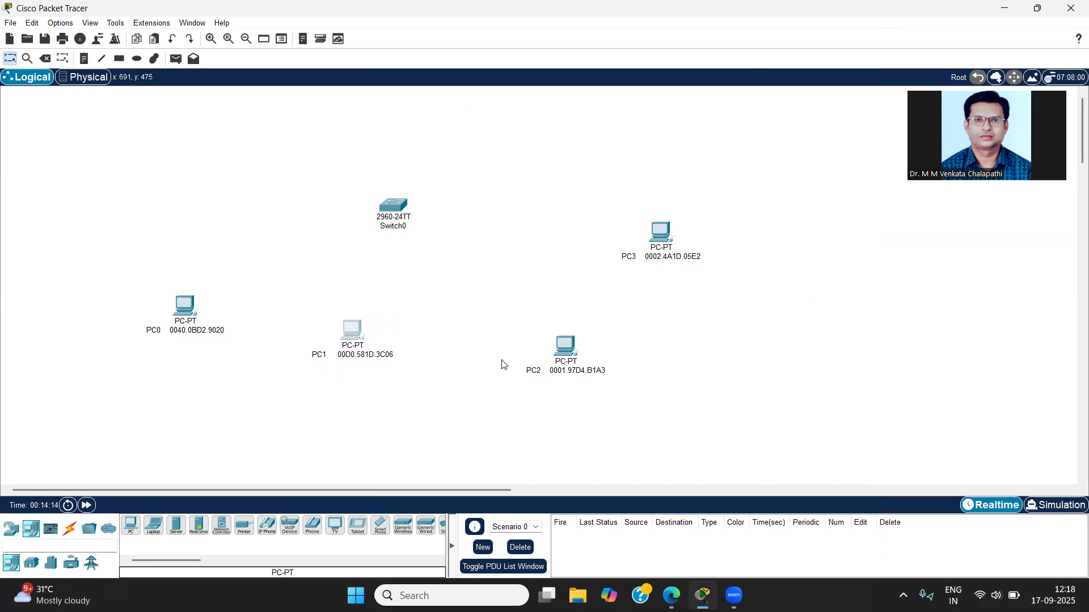
{"action": "left_click_drag", "start_coordinate": [567, 345], "coordinate": [544, 337]}
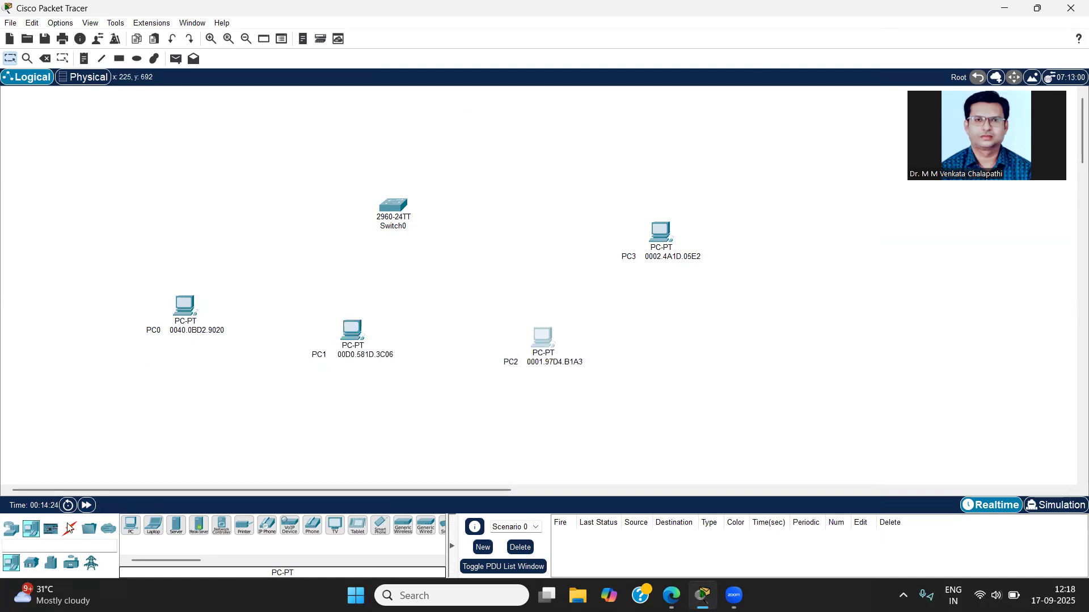
Step: Place a text note reading 10.10.10.0 above PC0 as the network address
{"action": "left_click", "coordinate": [84, 59]}
{"action": "left_click", "coordinate": [159, 174]}
{"action": "type", "text": "10.10.10."}
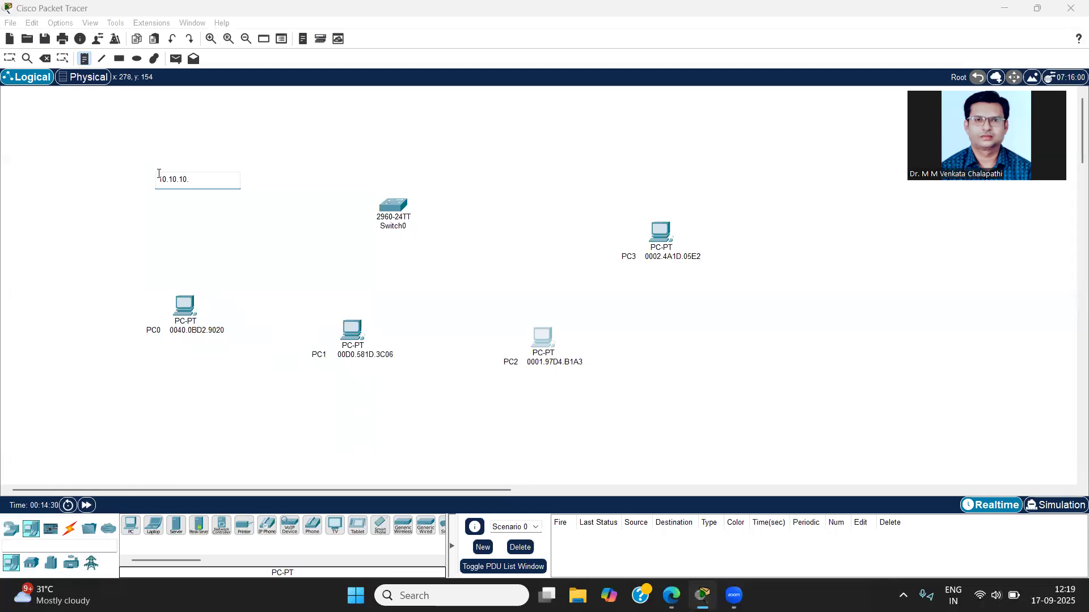
{"action": "left_click", "coordinate": [140, 231]}
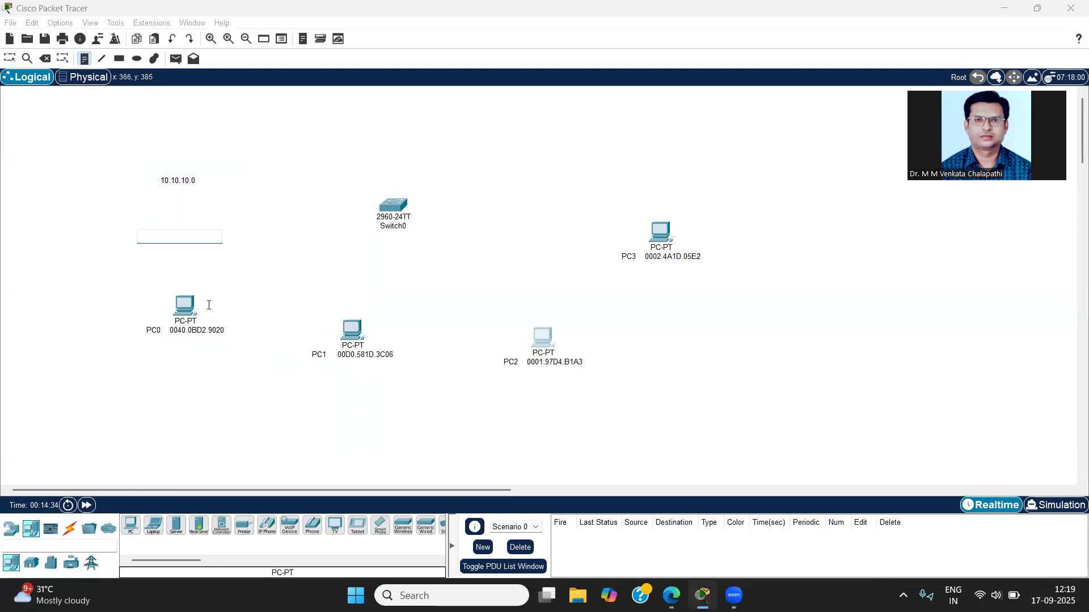
{"action": "key", "text": "Escape"}
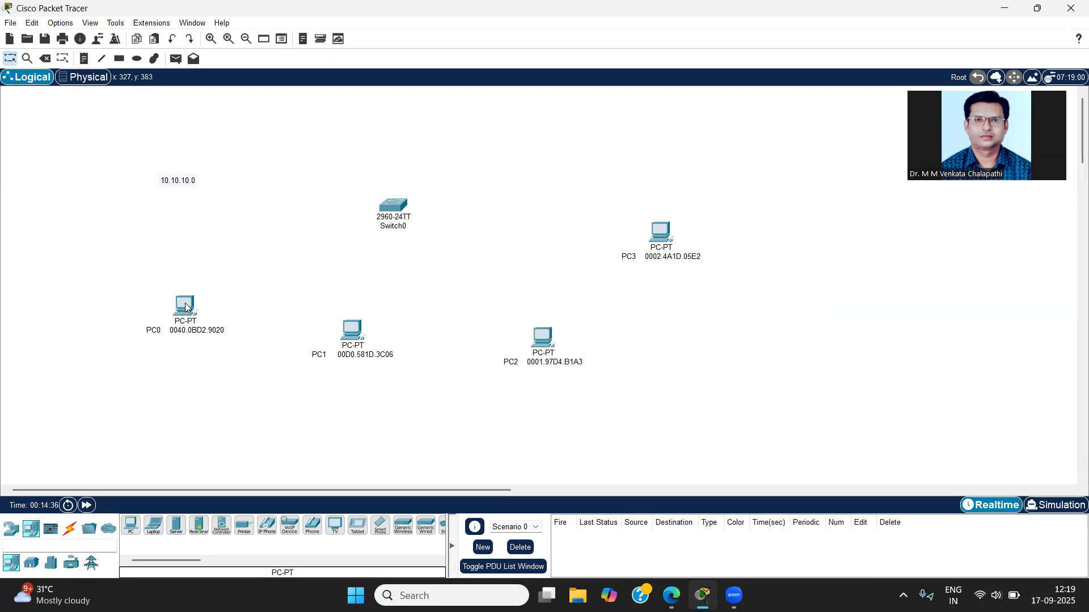
Step: Give PC0 the static IPv4 address 10.10.10.2 with subnet mask 255.0.0.0, and copy the address for reuse
{"action": "left_click", "coordinate": [186, 308]}
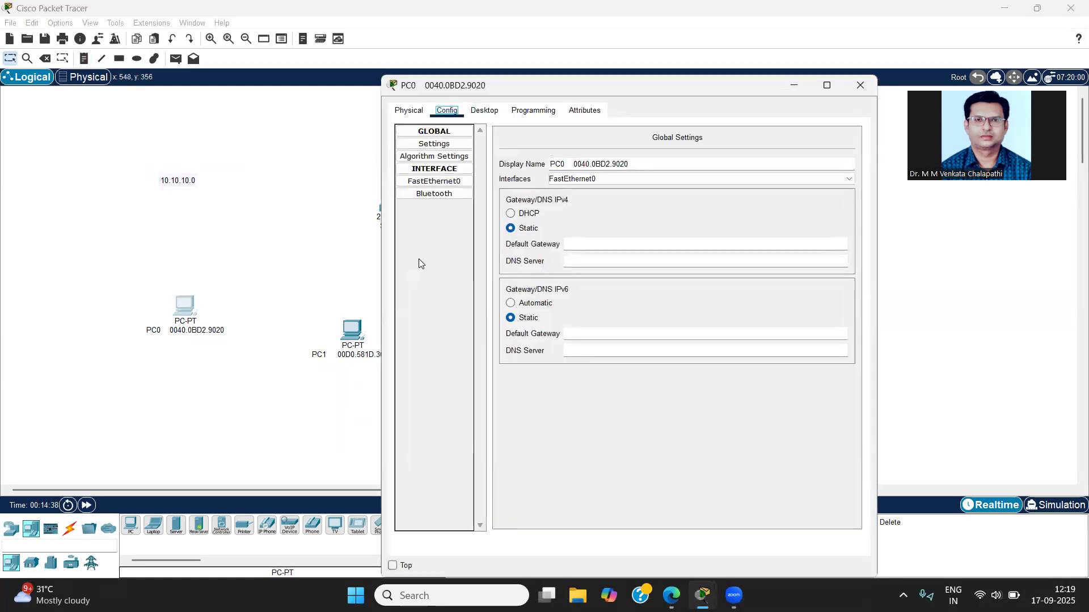
{"action": "left_click", "coordinate": [483, 112]}
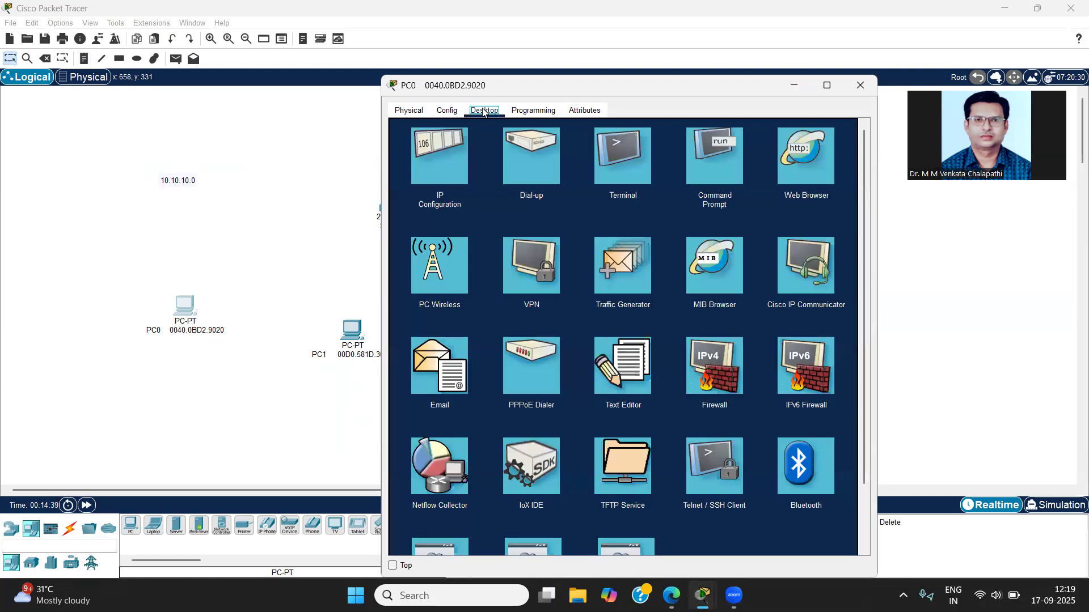
{"action": "left_click", "coordinate": [437, 184]}
{"action": "left_click", "coordinate": [576, 202]}
{"action": "type", "text": "10.10.10.2"}
{"action": "left_click", "coordinate": [589, 213]}
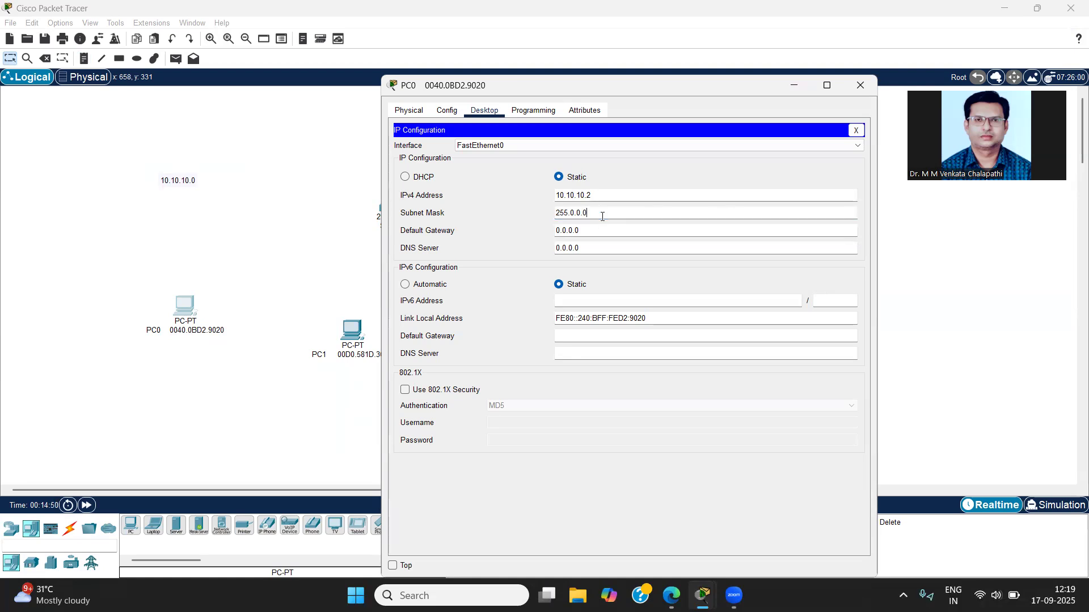
{"action": "left_click", "coordinate": [600, 211]}
{"action": "left_click_drag", "start_coordinate": [611, 195], "coordinate": [506, 182]}
{"action": "key", "text": "ctrl+c"}
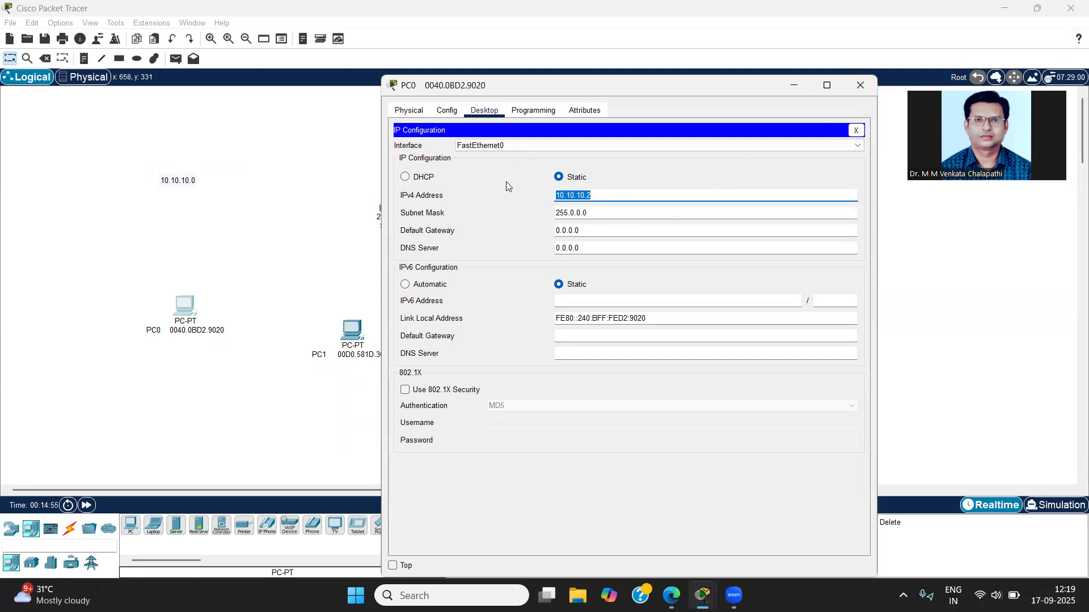
{"action": "left_click", "coordinate": [856, 89]}
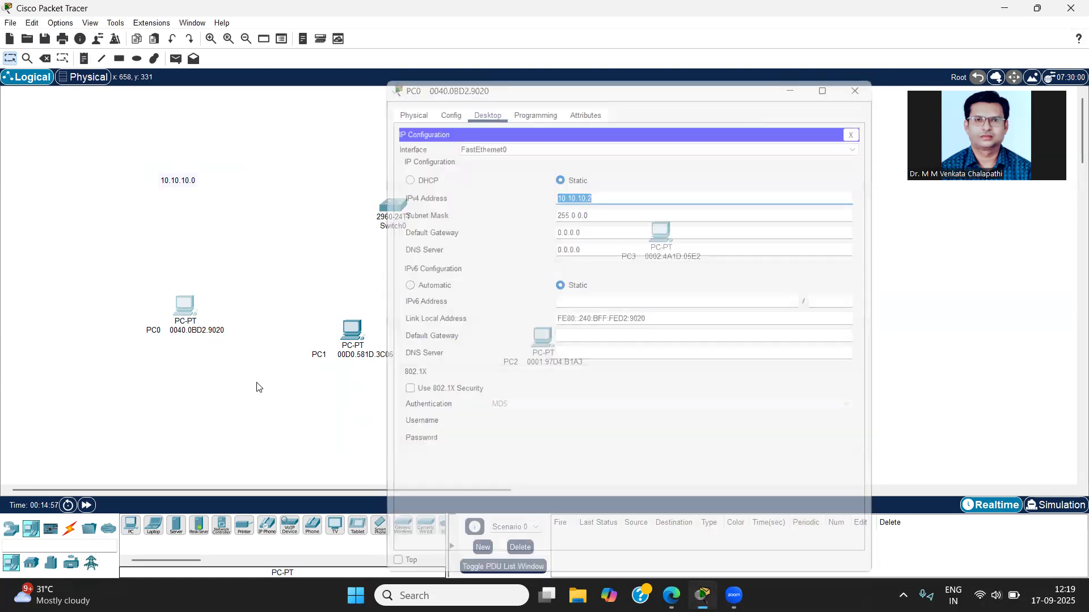
Step: Give PC1's FastEthernet0 interface the static IPv4 address 10.10.10.3 with the default subnet mask
{"action": "left_click", "coordinate": [355, 329]}
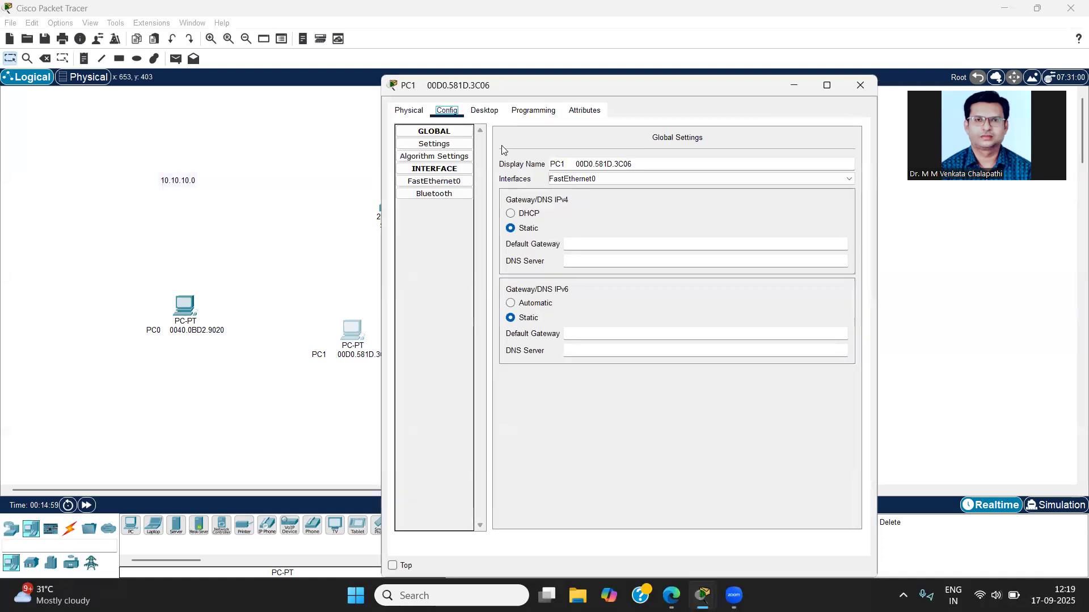
{"action": "left_click", "coordinate": [435, 181]}
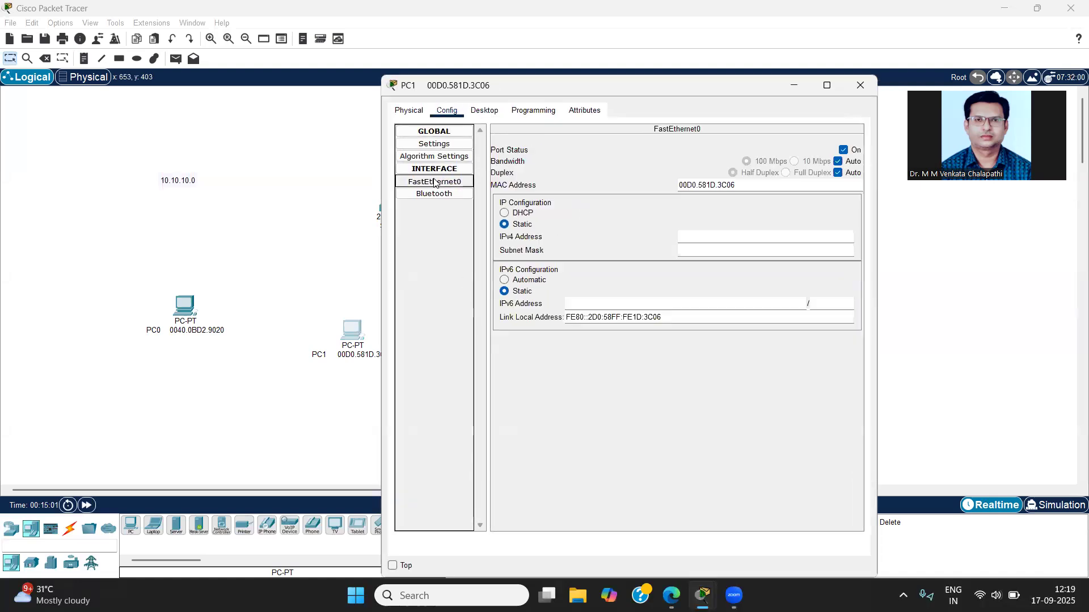
{"action": "left_click", "coordinate": [689, 239]}
{"action": "key", "text": "ctrl+v"}
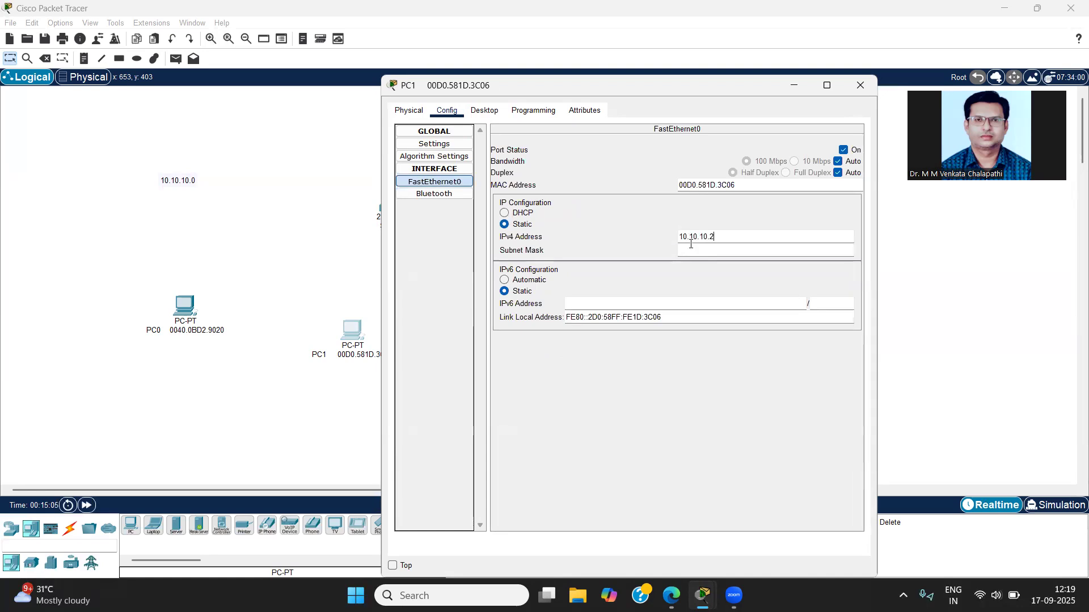
{"action": "key", "text": "BackSpace"}
{"action": "type", "text": "3"}
{"action": "left_click", "coordinate": [699, 251]}
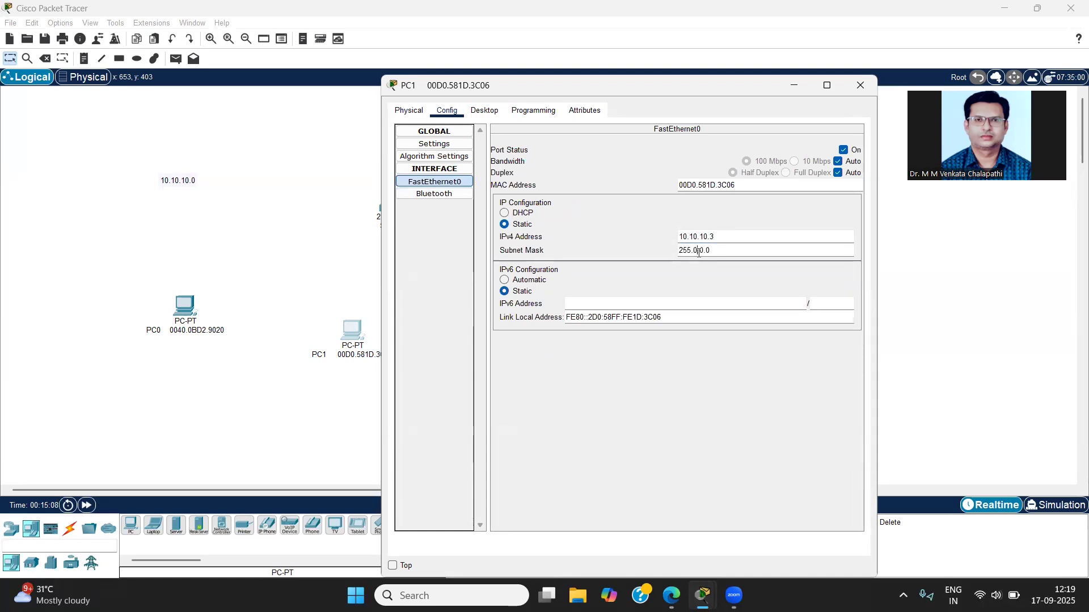
{"action": "left_click", "coordinate": [861, 85]}
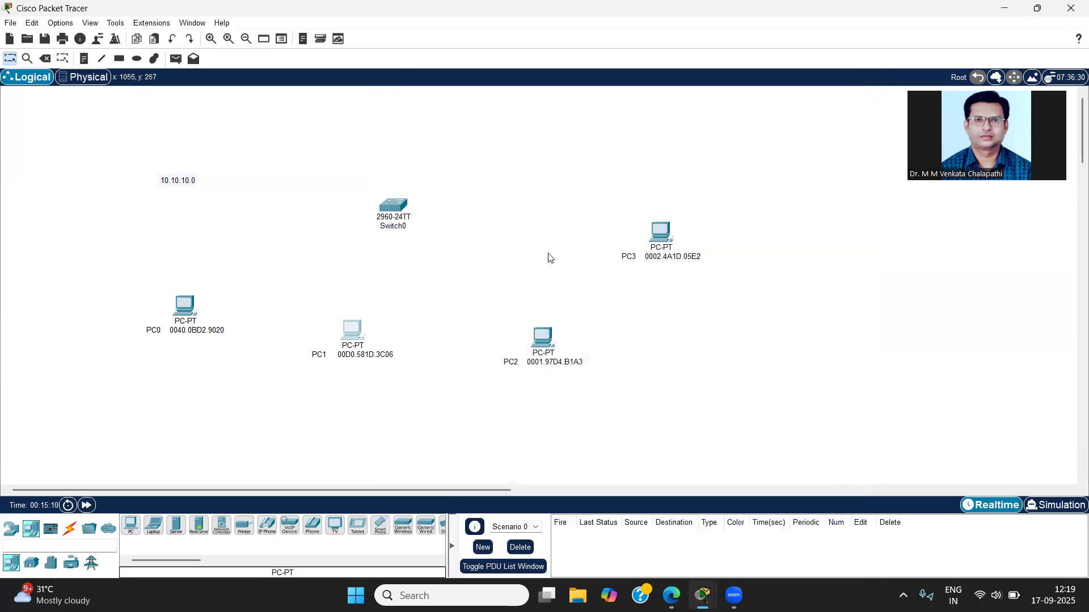
Step: Give PC2's FastEthernet0 interface the static IPv4 address 10.10.10.4 with the default subnet mask
{"action": "left_click", "coordinate": [543, 338]}
{"action": "left_click", "coordinate": [436, 220]}
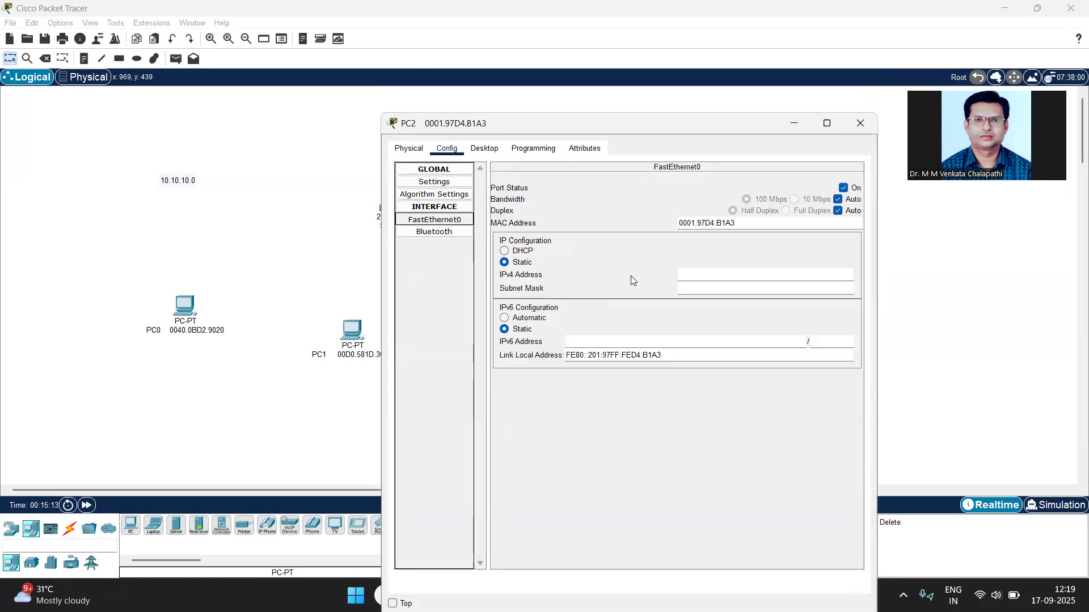
{"action": "left_click", "coordinate": [690, 276]}
{"action": "type", "text": "10.10.10.4"}
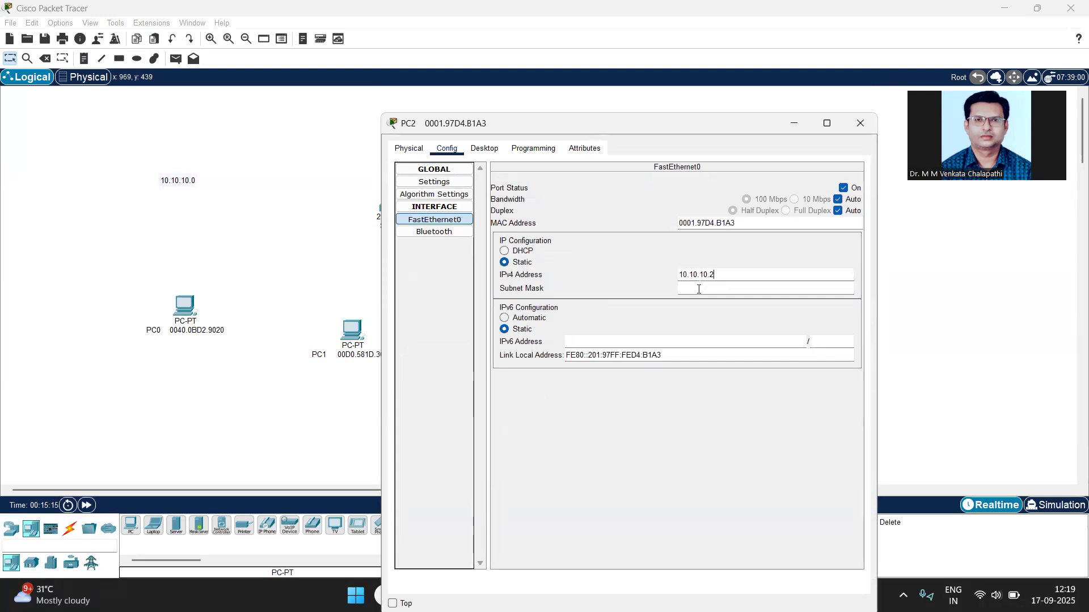
{"action": "left_click", "coordinate": [699, 289]}
{"action": "left_click", "coordinate": [860, 123]}
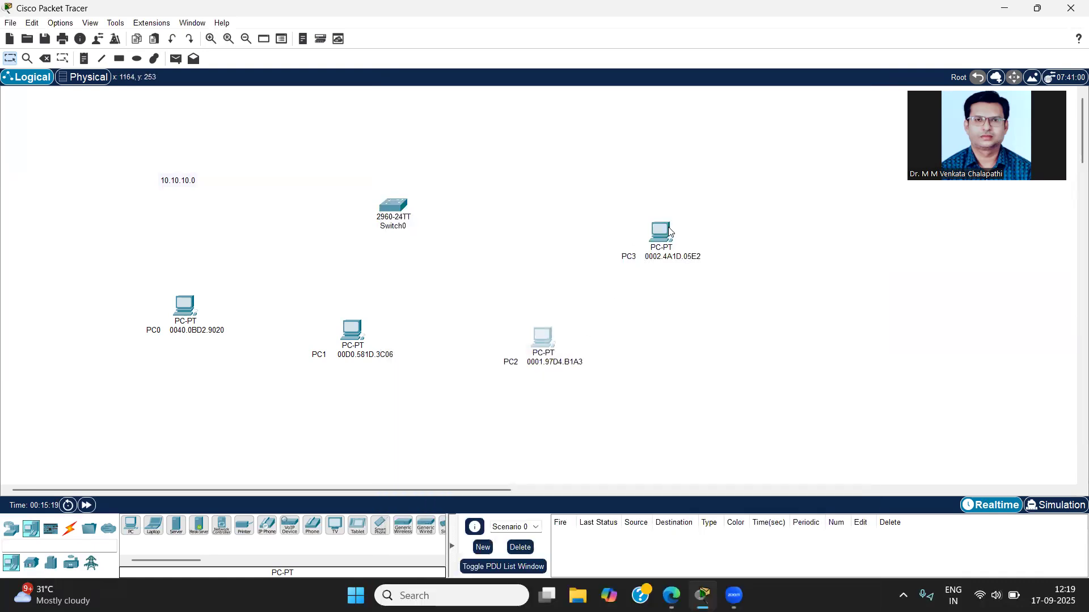
Step: Give PC3's FastEthernet0 interface the static IPv4 address 10.10.10.5 with subnet mask 255.0.0.0
{"action": "left_click", "coordinate": [661, 233]}
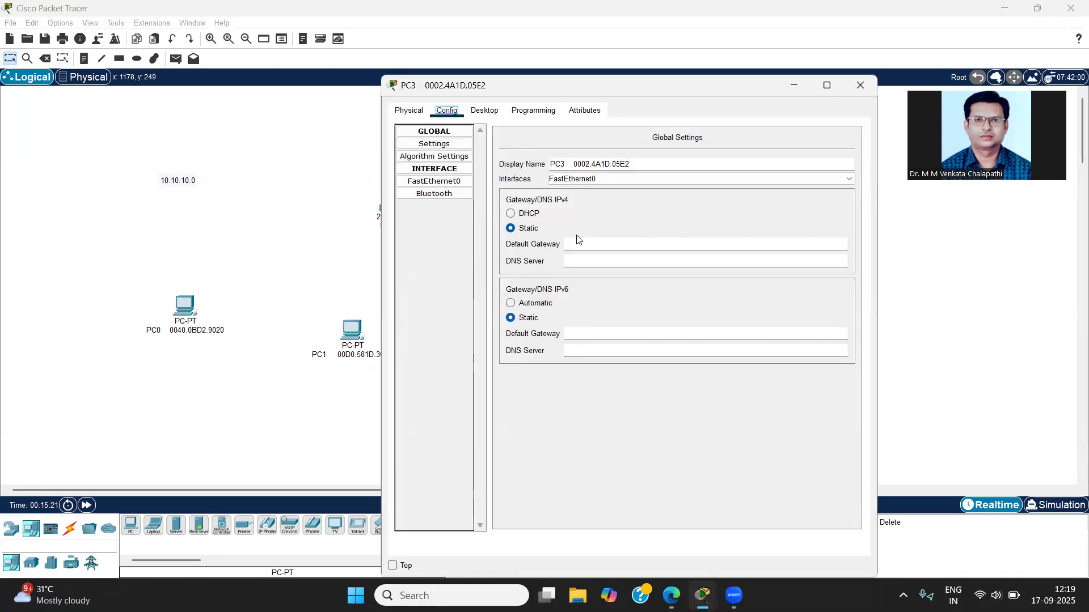
{"action": "left_click", "coordinate": [433, 181]}
{"action": "left_click", "coordinate": [719, 239]}
{"action": "type", "text": "10.10.10.2"}
{"action": "key", "text": "BackSpace"}
{"action": "type", "text": "5"}
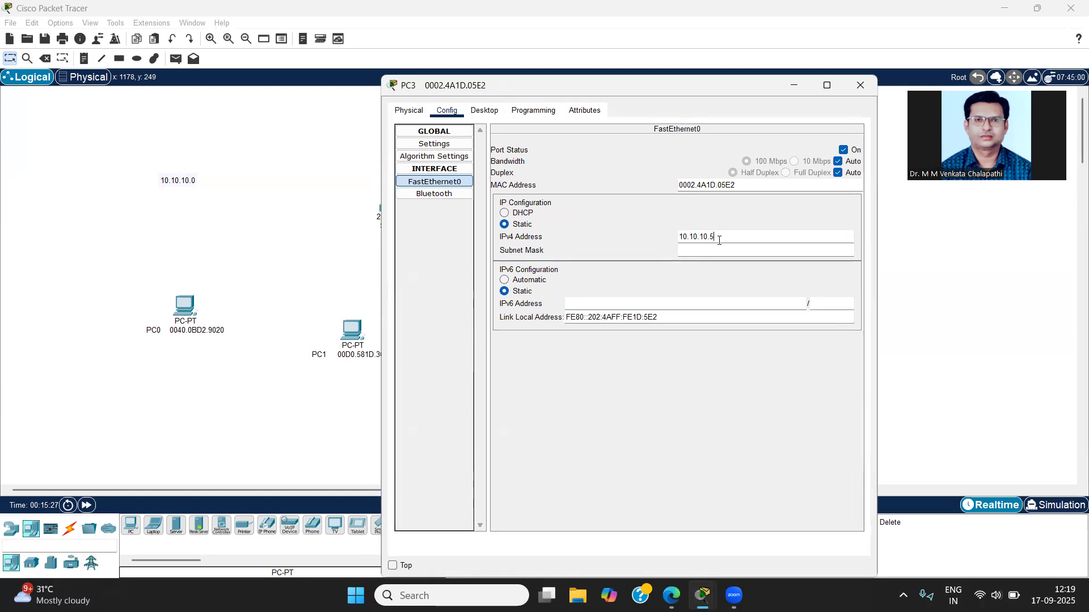
{"action": "key", "text": "Tab"}
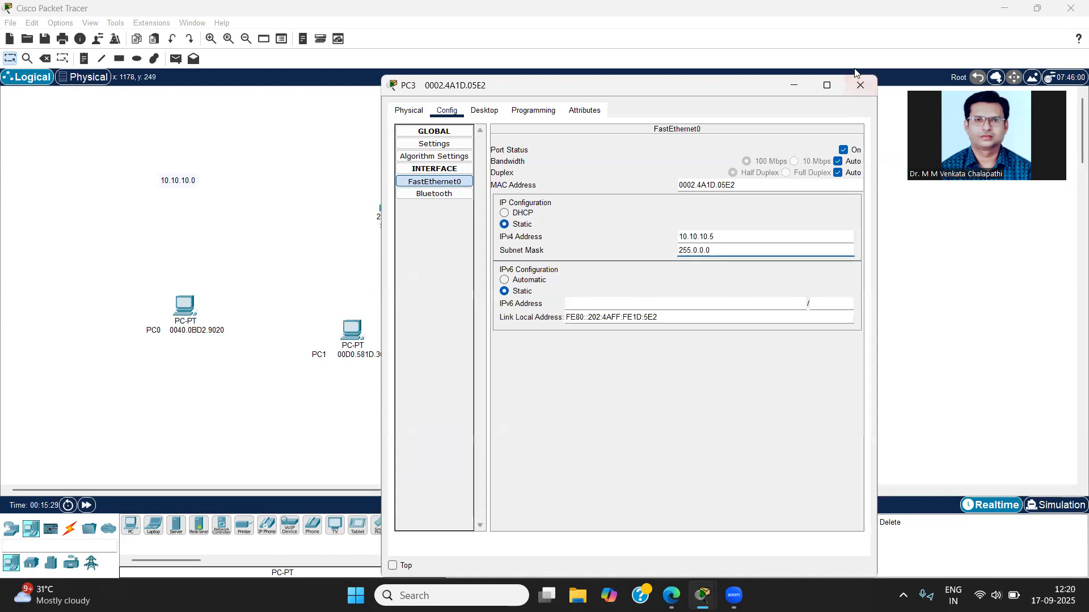
{"action": "left_click", "coordinate": [859, 86]}
{"action": "mouse_move", "coordinate": [663, 267]}
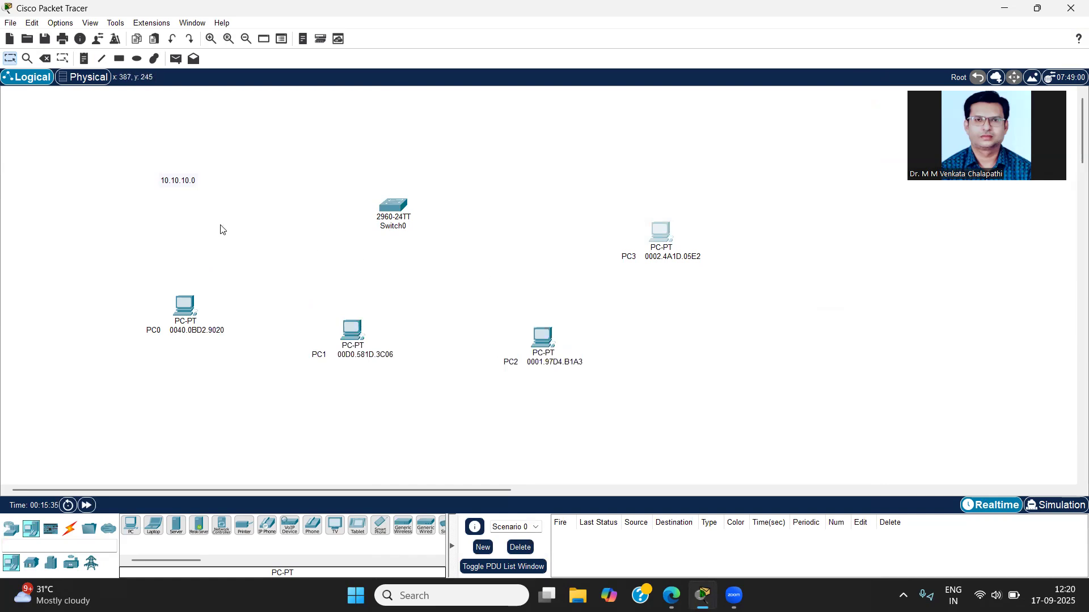
Step: Connect PC0's FastEthernet0 port to Switch0's FastEthernet0/1 port with a copper straight-through cable
{"action": "left_click", "coordinate": [70, 529]}
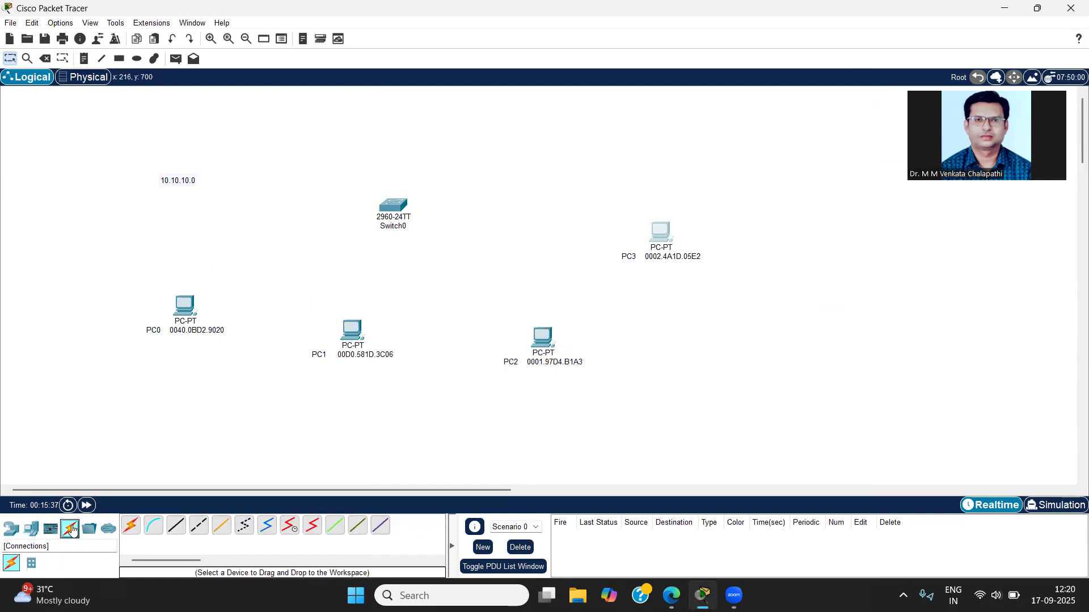
{"action": "left_click", "coordinate": [176, 525]}
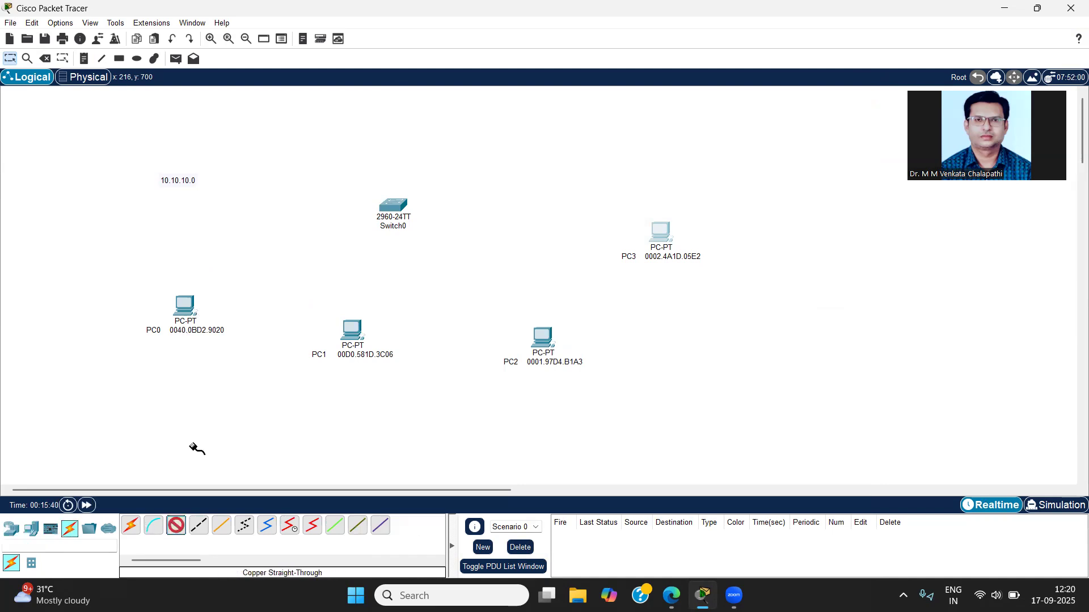
{"action": "left_click", "coordinate": [185, 303]}
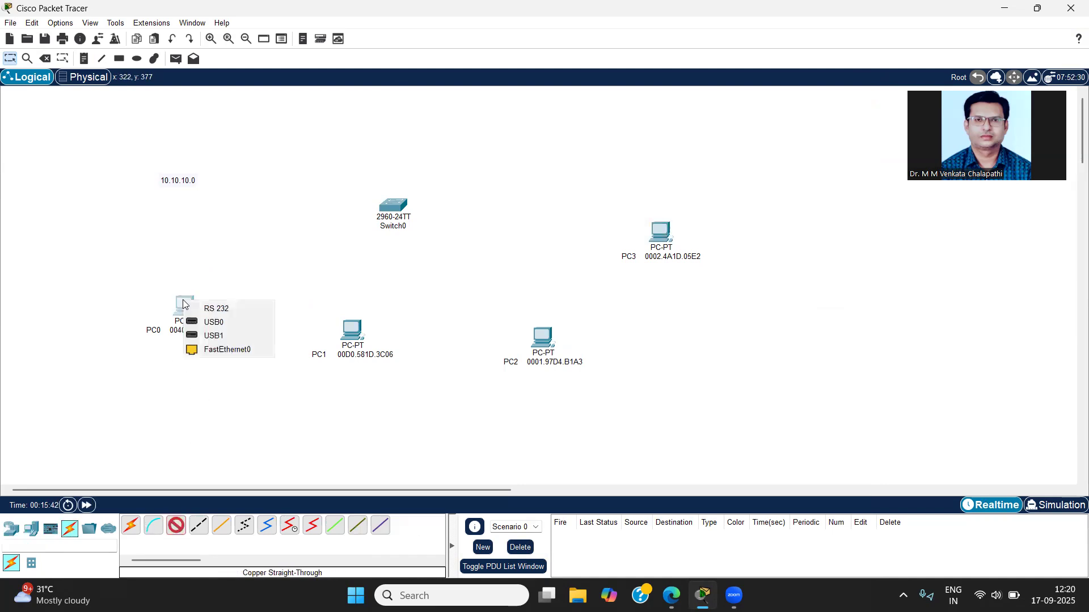
{"action": "left_click", "coordinate": [205, 350]}
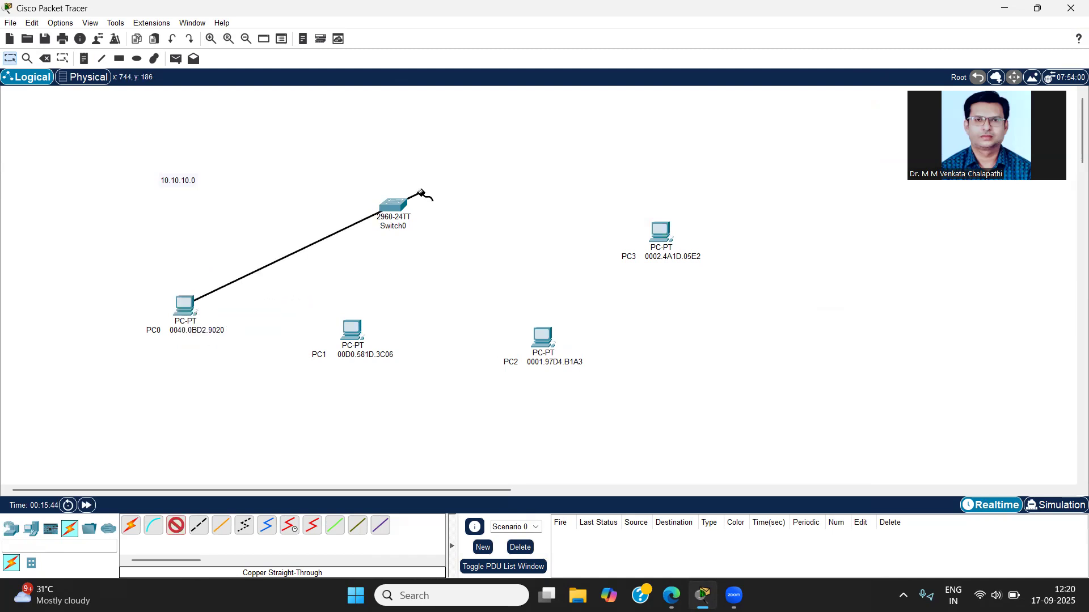
{"action": "left_click", "coordinate": [387, 211]}
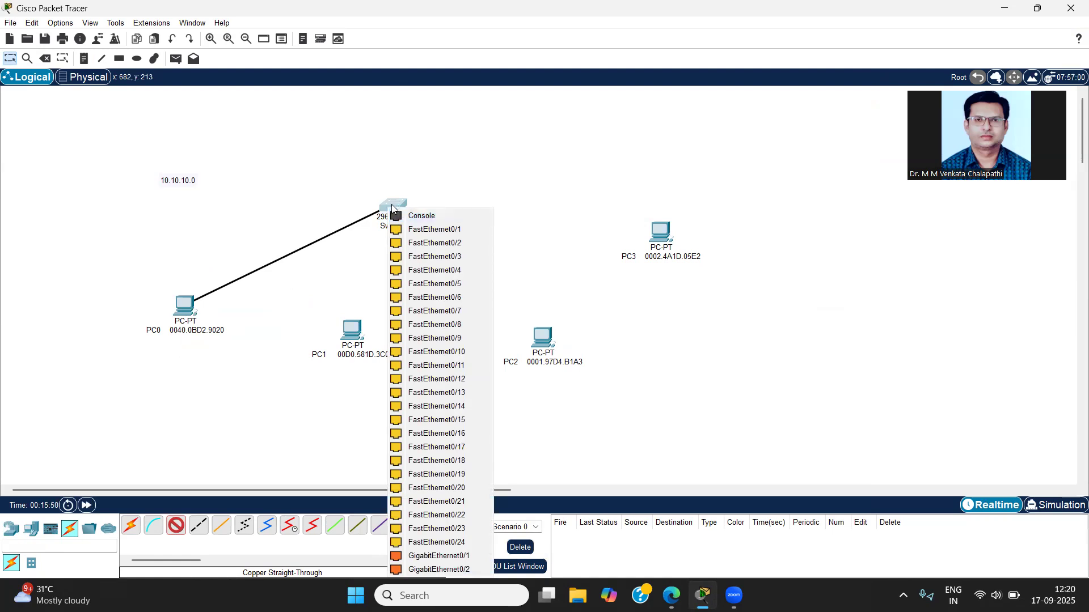
{"action": "left_click", "coordinate": [441, 231]}
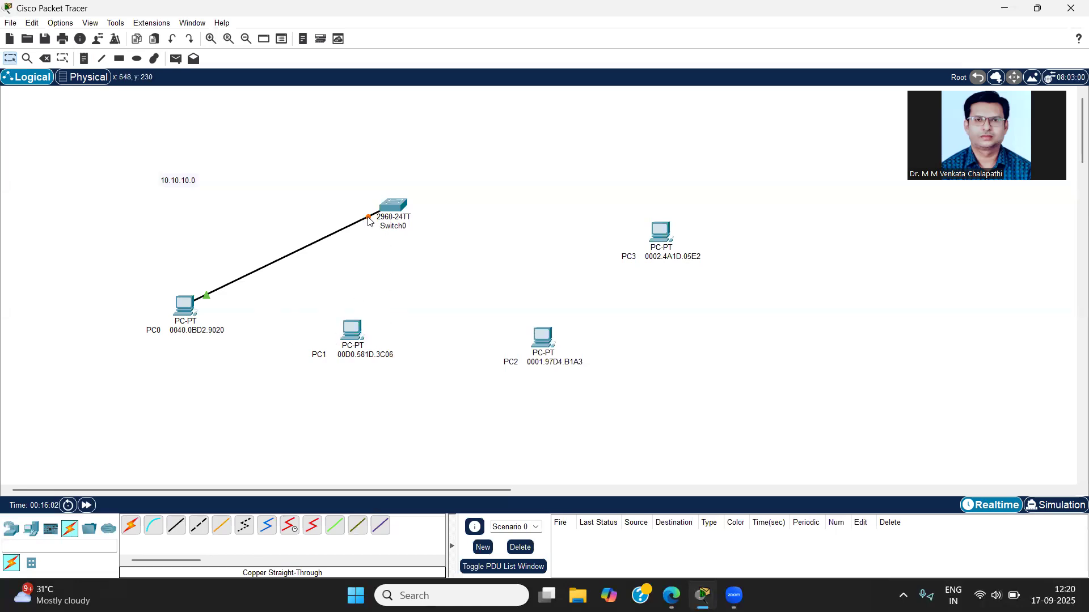
Step: Enter configuration mode for Switch0's FastEthernet0/1 interface and bring up the switch's IOS command line
{"action": "mouse_move", "coordinate": [368, 221]}
{"action": "left_click", "coordinate": [395, 210]}
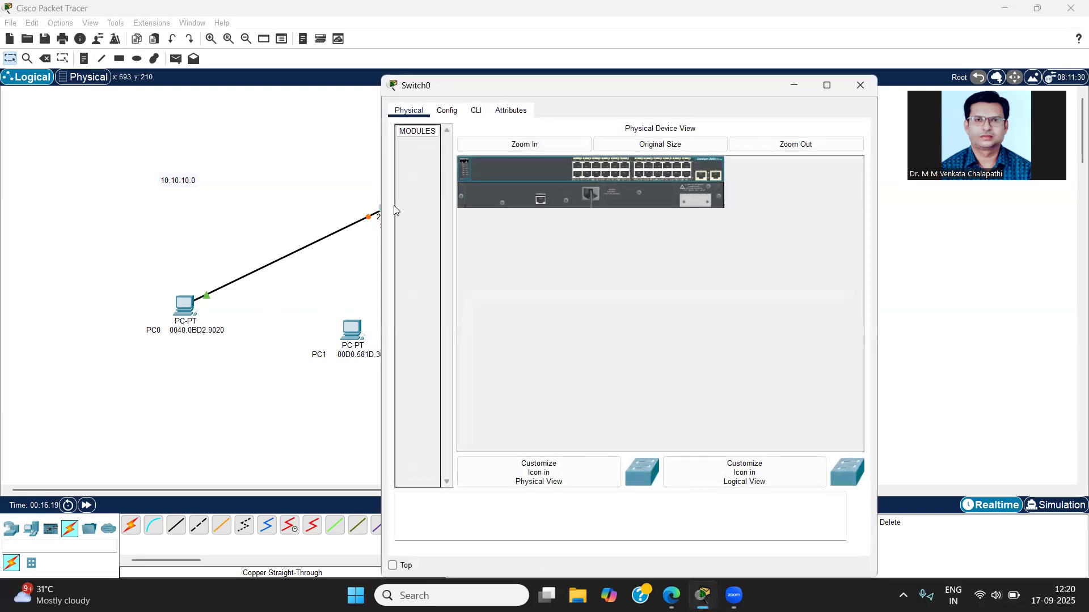
{"action": "left_click", "coordinate": [446, 110]}
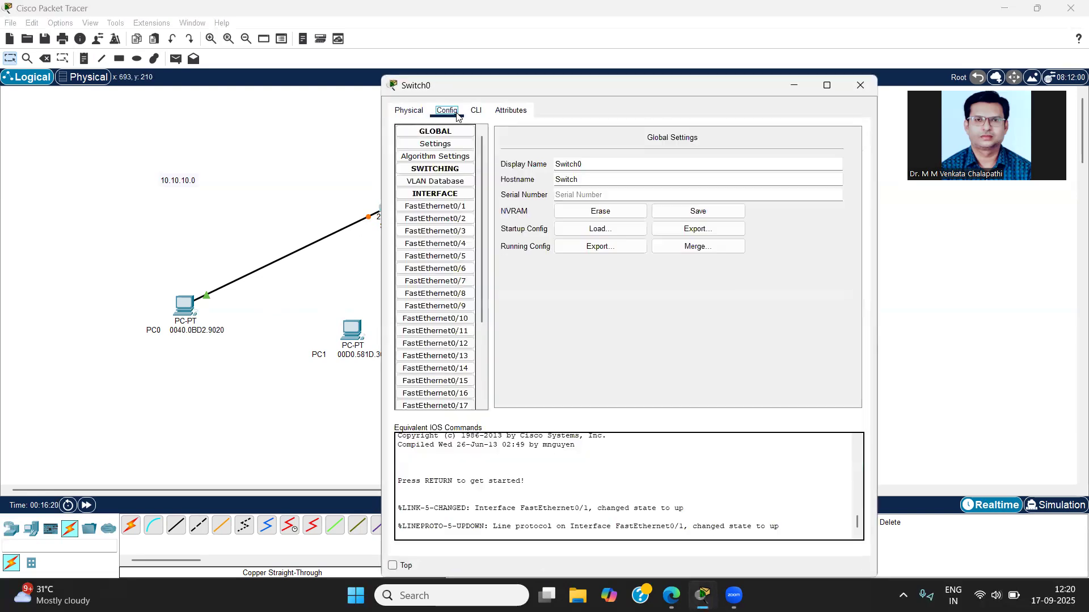
{"action": "left_click", "coordinate": [430, 207]}
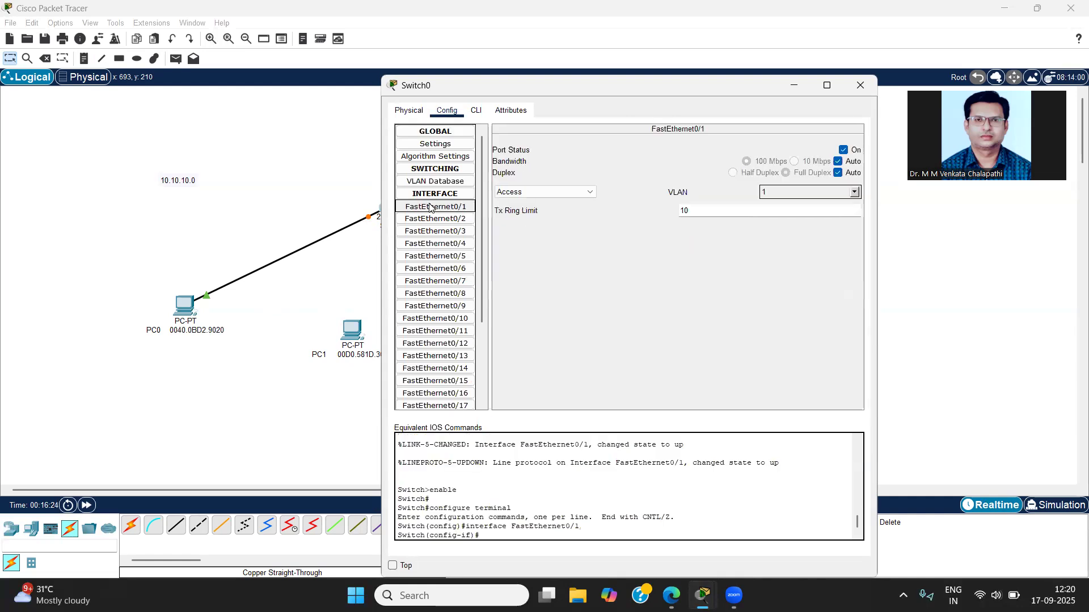
{"action": "left_click", "coordinate": [477, 111]}
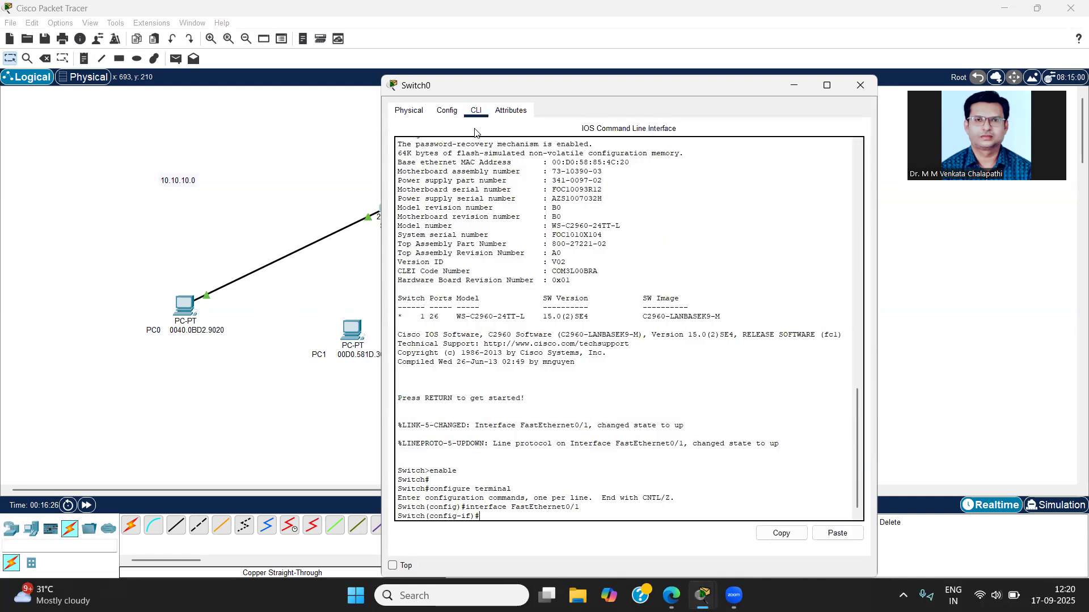
{"action": "scroll", "coordinate": [583, 383], "scroll_direction": "up", "scroll_amount": 1}
{"action": "scroll", "coordinate": [570, 381], "scroll_direction": "down", "scroll_amount": 2}
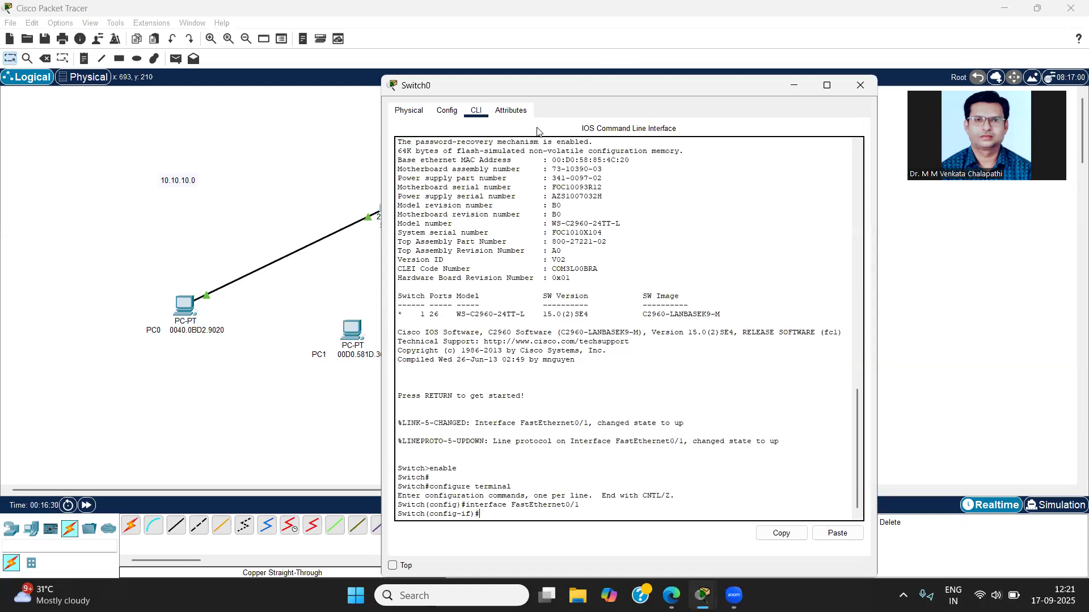
{"action": "left_click_drag", "start_coordinate": [556, 94], "coordinate": [532, 32]}
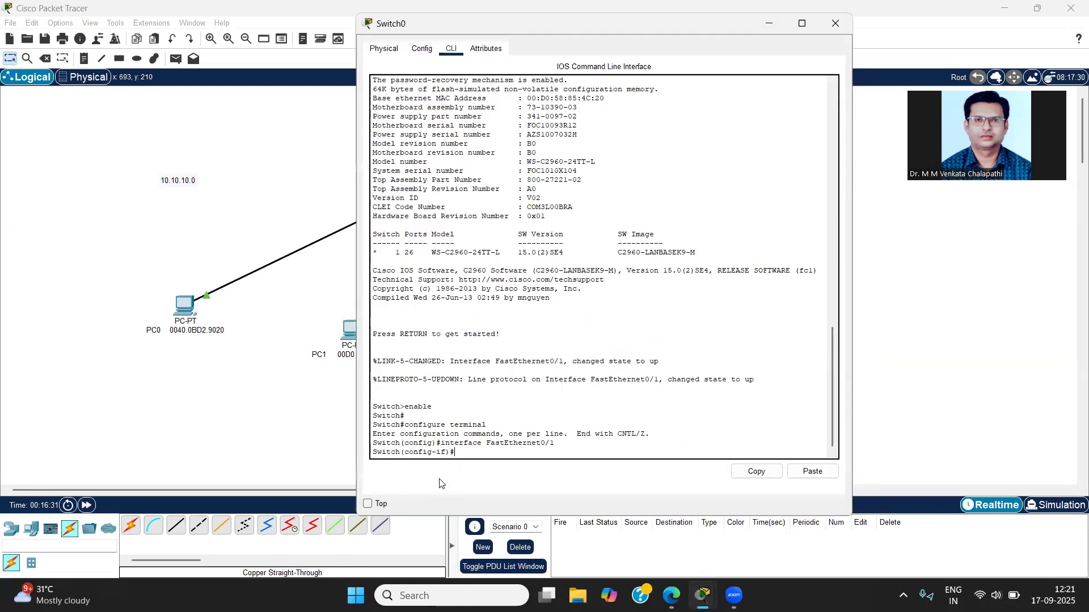
Step: Set Switch0's FastEthernet0/1 to access mode with the command switchport mode access
{"action": "left_click_drag", "start_coordinate": [550, 443], "coordinate": [477, 442]}
{"action": "left_click", "coordinate": [464, 458]}
{"action": "type", "text": "swi"}
{"action": "key", "text": "Tab"}
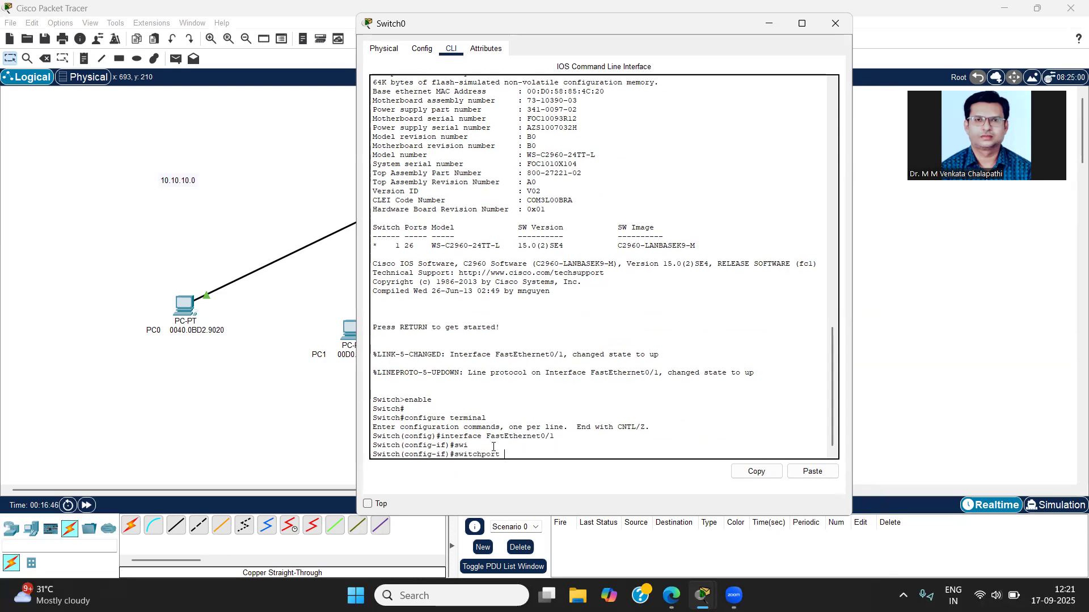
{"action": "type", "text": "m"}
{"action": "type", "text": "d"}
{"action": "key", "text": "Tab"}
{"action": "type", "text": "ac"}
{"action": "key", "text": "Tab"}
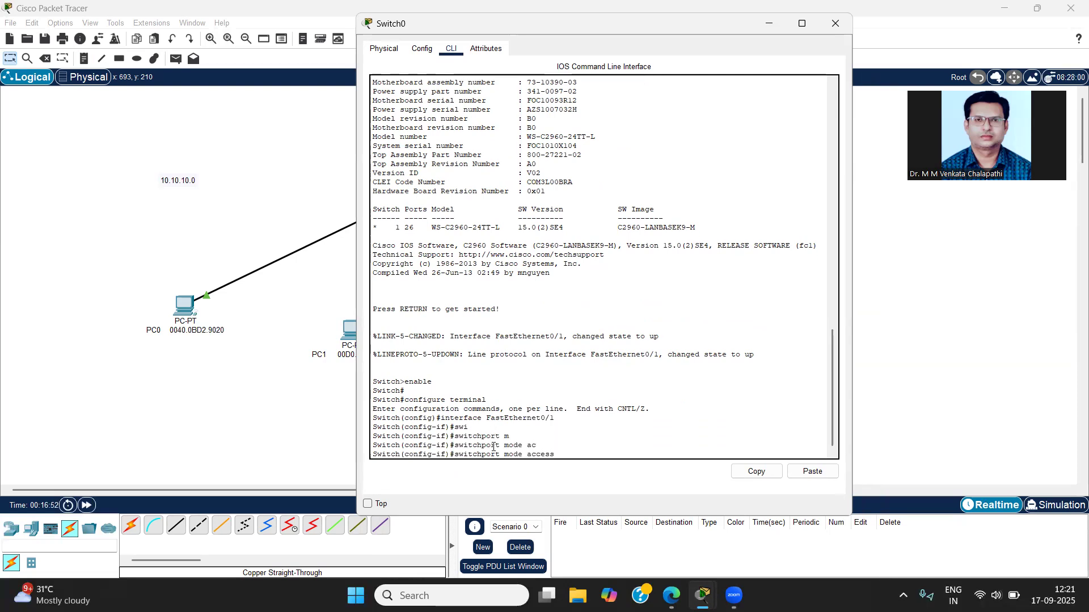
{"action": "key", "text": "Return"}
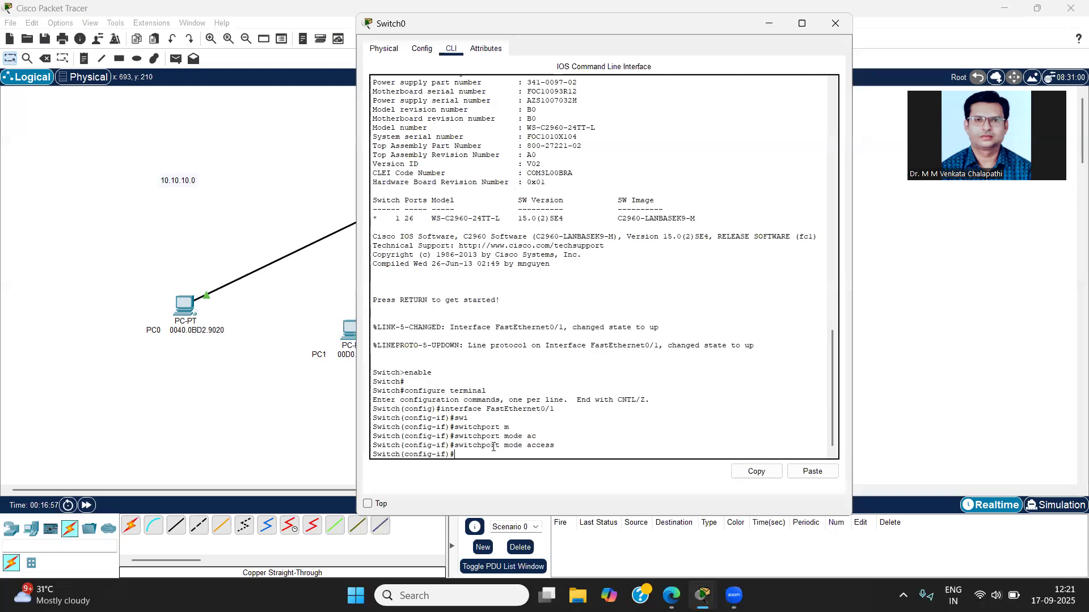
Step: Enable port security on FastEthernet0/1 with the command switchport port-security
{"action": "type", "text": "sw"}
{"action": "key", "text": "Tab"}
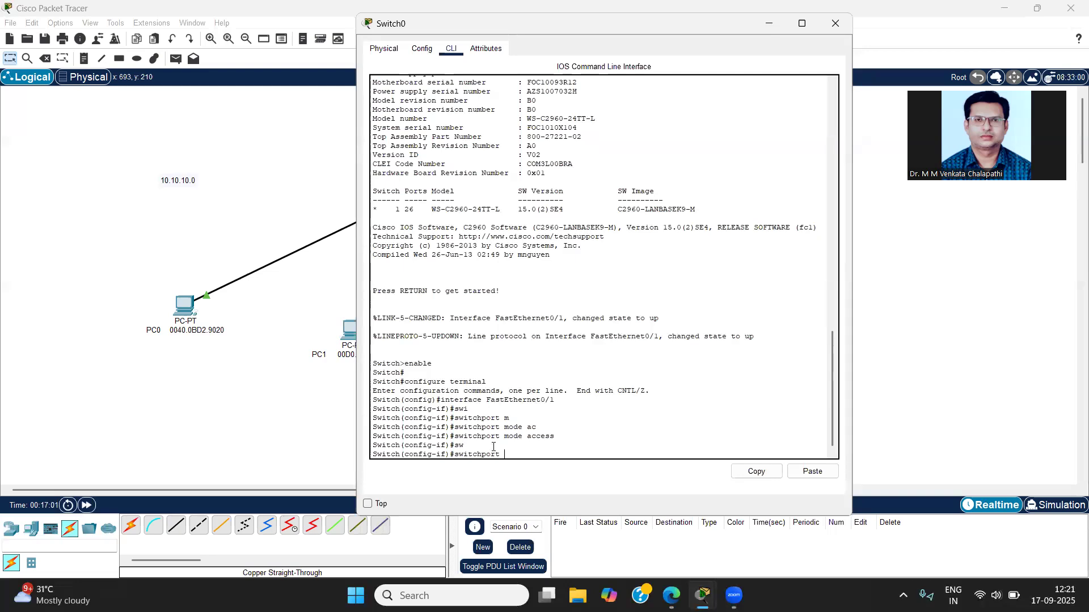
{"action": "type", "text": "por"}
{"action": "key", "text": "Tab"}
{"action": "key", "text": "Return"}
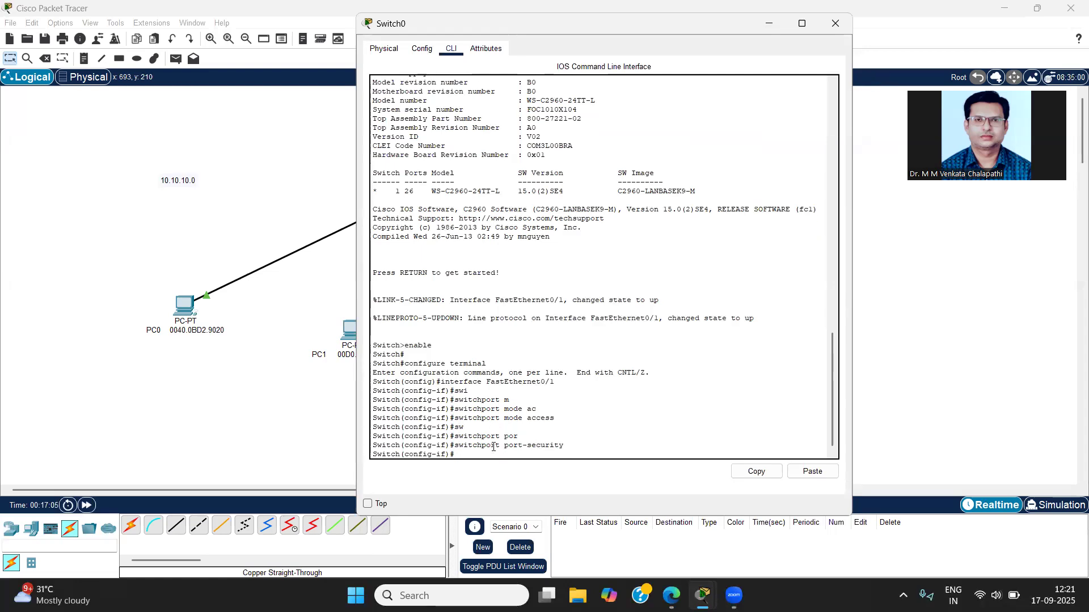
Step: Limit FastEthernet0/1 to 3 secure MAC addresses with switchport port-security maximum 3
{"action": "type", "text": "sw"}
{"action": "key", "text": "Up"}
{"action": "type", "text": "max"}
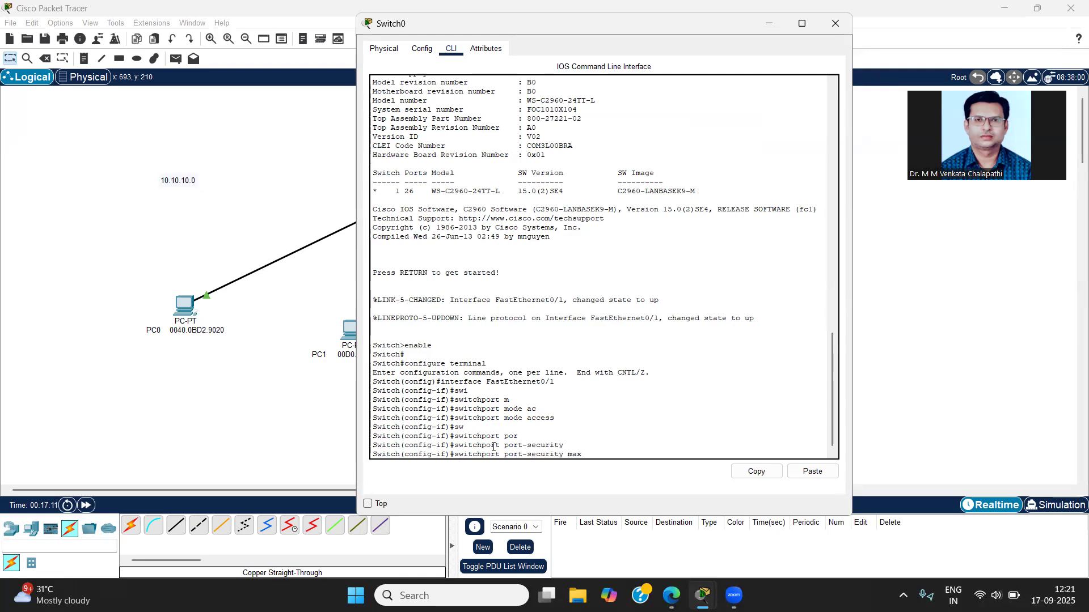
{"action": "key", "text": "Tab"}
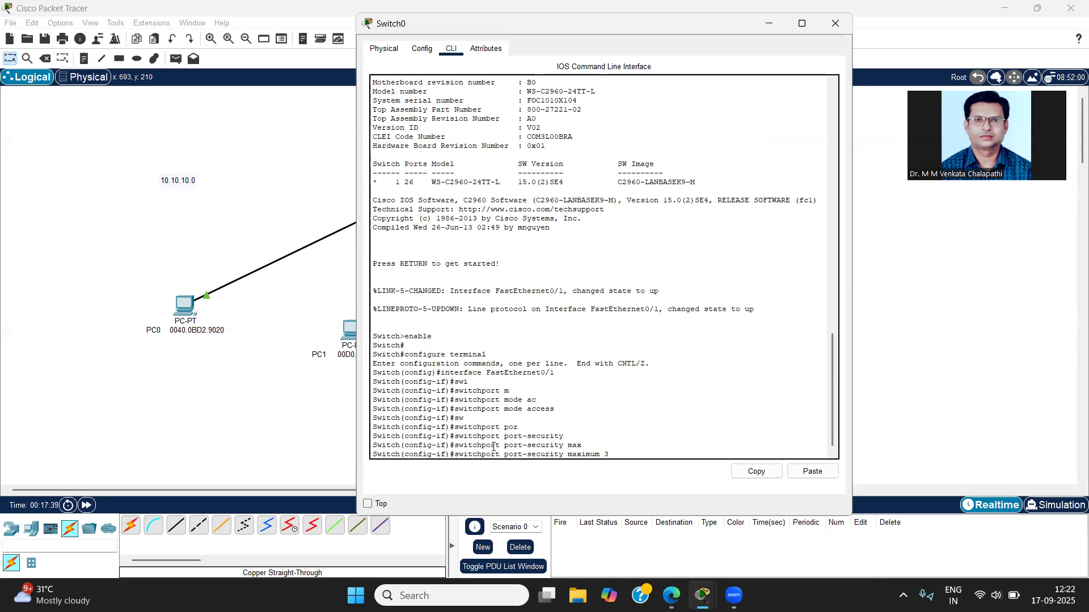
{"action": "key", "text": "Return"}
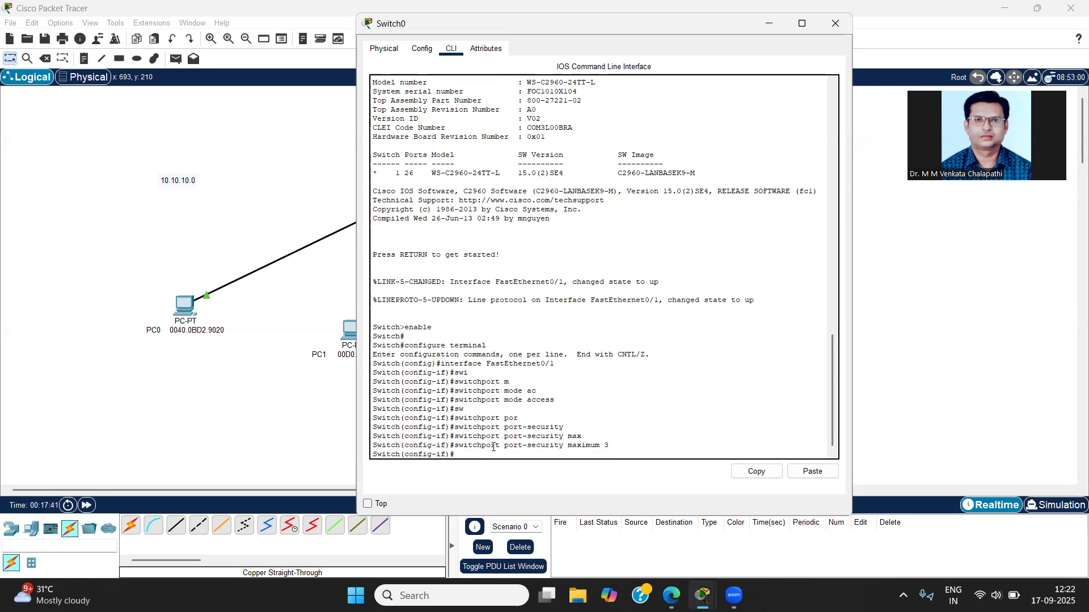
Step: Set the port-security violation action on FastEthernet0/1 to shutdown with switchport port-security violation shutdown
{"action": "key", "text": "Up"}
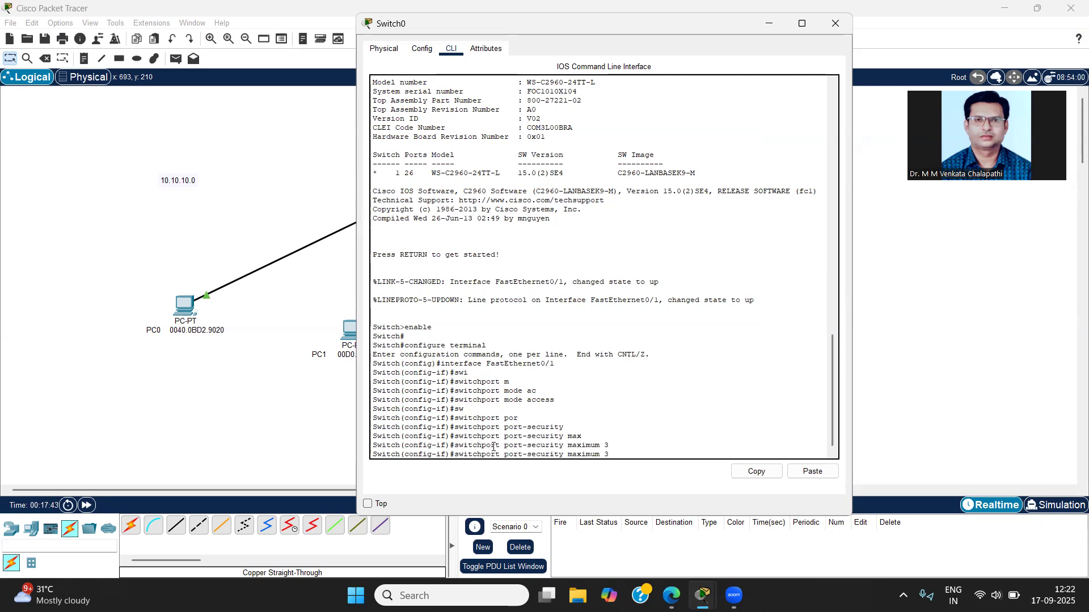
{"action": "key", "text": "BackSpace"}
{"action": "key", "text": "BackSpace"}
{"action": "key", "text": "BackSpace"}
{"action": "key", "text": "BackSpace"}
{"action": "key", "text": "BackSpace"}
{"action": "key", "text": "BackSpace"}
{"action": "key", "text": "BackSpace"}
{"action": "type", "text": "vi"}
{"action": "key", "text": "Tab"}
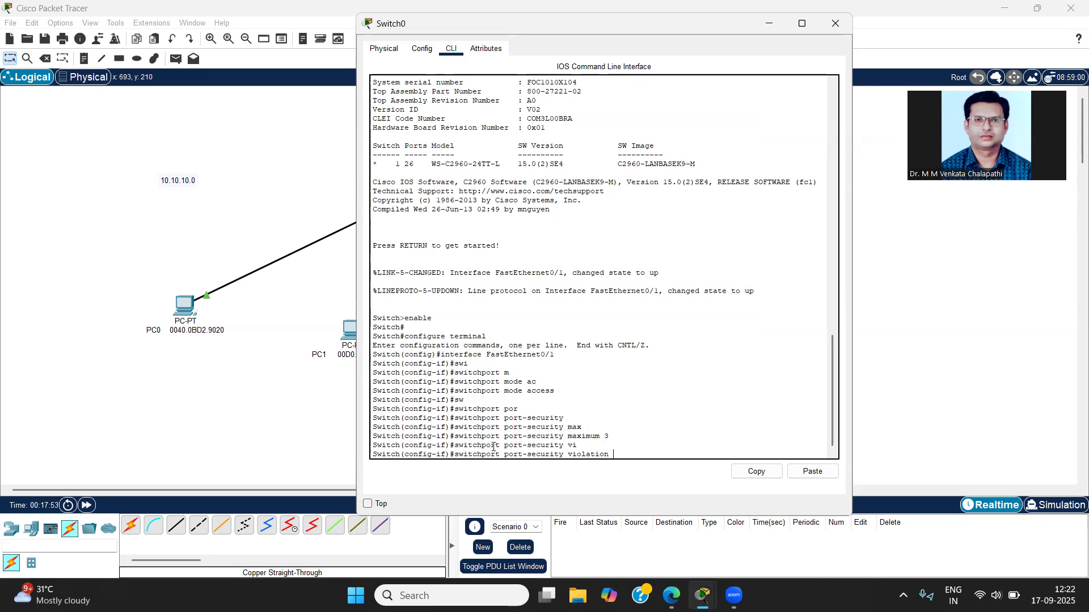
{"action": "type", "text": "shu"}
{"action": "key", "text": "Tab"}
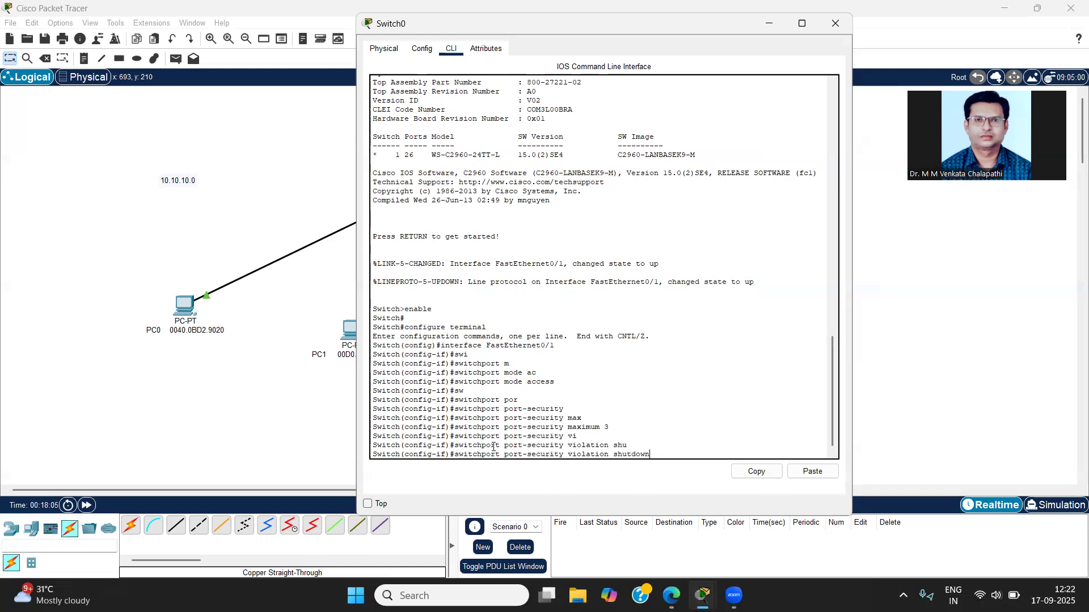
{"action": "key", "text": "Return"}
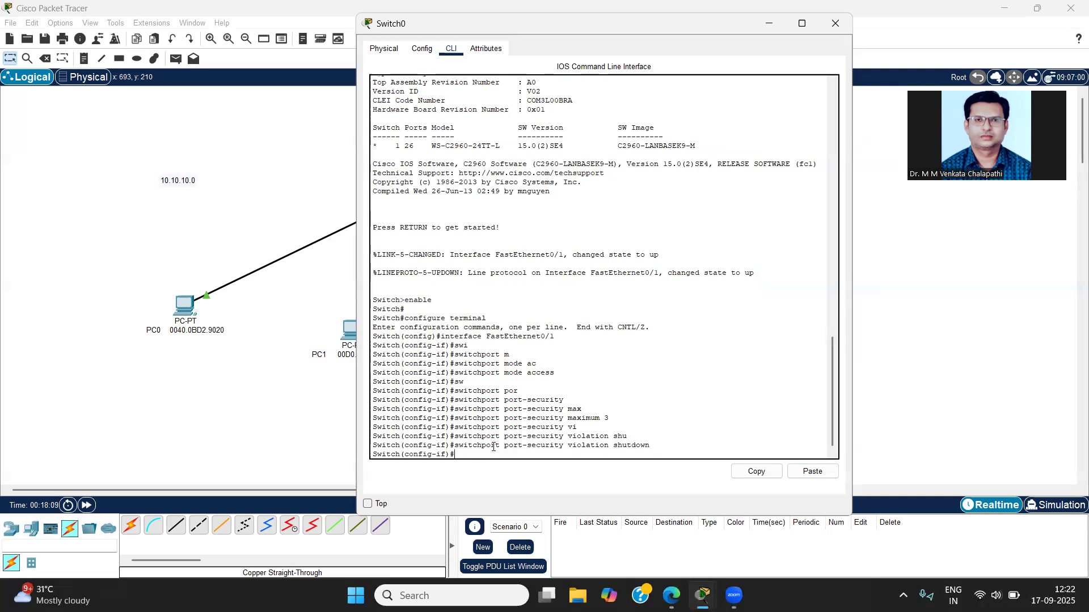
Step: Enable sticky MAC learning on FastEthernet0/1 with switchport port-security mac-address sticky, and close the Switch0 window
{"action": "type", "text": "s"}
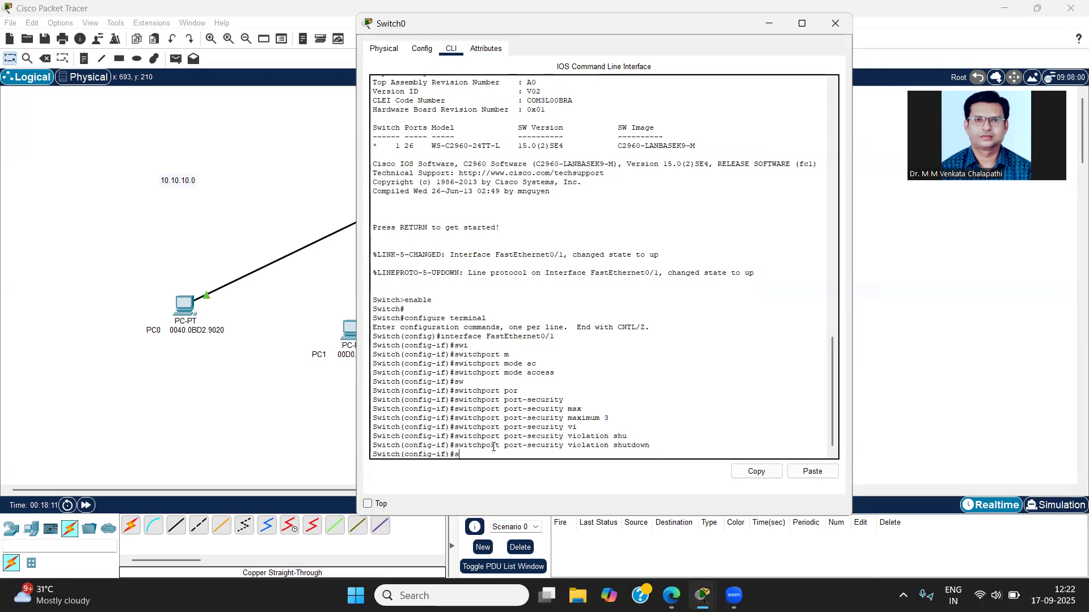
{"action": "type", "text": "i"}
{"action": "key", "text": "Tab"}
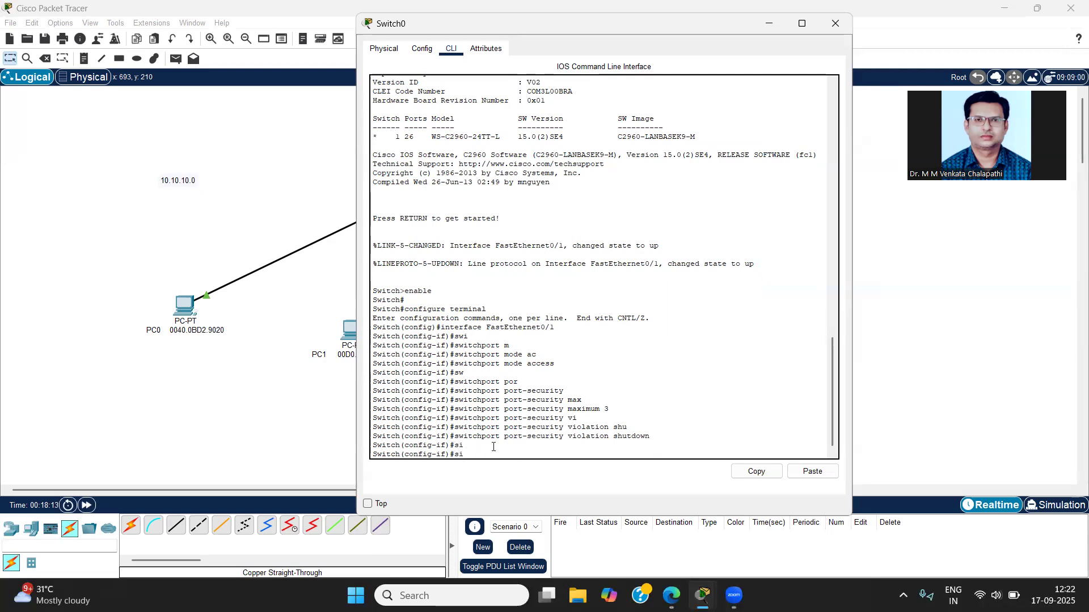
{"action": "key", "text": "BackSpace"}
{"action": "type", "text": "w"}
{"action": "key", "text": "Up"}
{"action": "key", "text": "BackSpace"}
{"action": "key", "text": "BackSpace"}
{"action": "key", "text": "BackSpace"}
{"action": "key", "text": "BackSpace"}
{"action": "key", "text": "BackSpace"}
{"action": "key", "text": "BackSpace"}
{"action": "key", "text": "BackSpace"}
{"action": "key", "text": "BackSpace"}
{"action": "key", "text": "BackSpace"}
{"action": "key", "text": "BackSpace"}
{"action": "key", "text": "BackSpace"}
{"action": "key", "text": "BackSpace"}
{"action": "key", "text": "BackSpace"}
{"action": "key", "text": "BackSpace"}
{"action": "key", "text": "BackSpace"}
{"action": "key", "text": "BackSpace"}
{"action": "type", "text": "mac-ad"}
{"action": "key", "text": "Tab"}
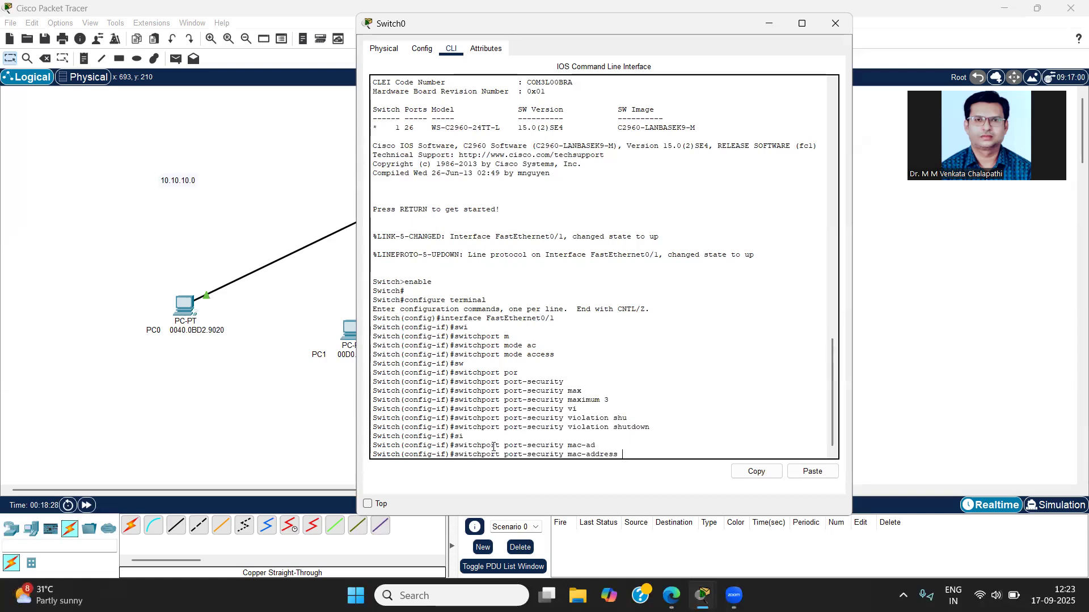
{"action": "type", "text": "sti"}
{"action": "key", "text": "Tab"}
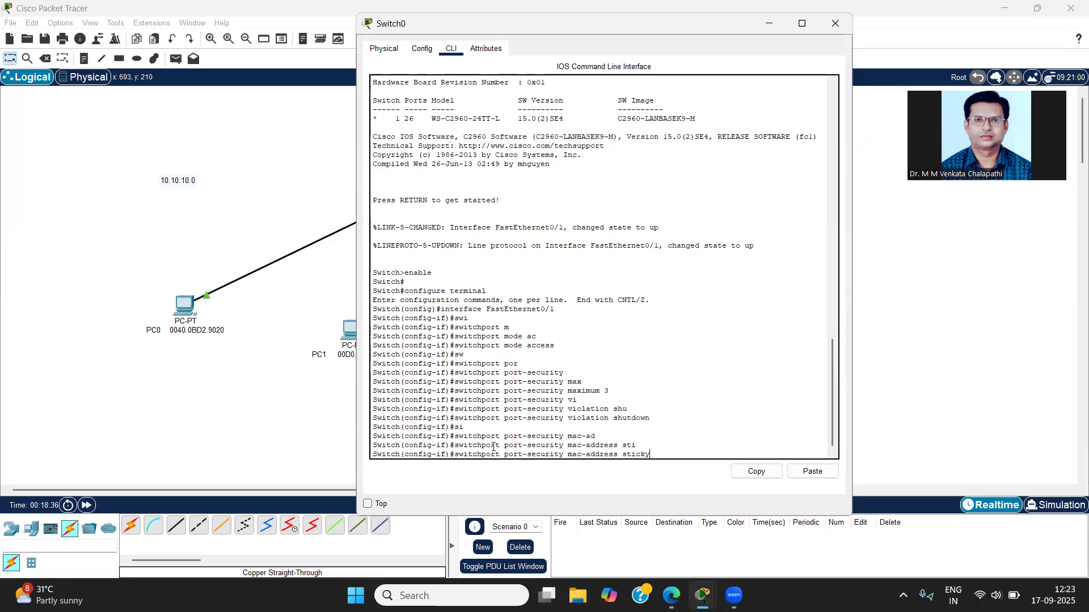
{"action": "key", "text": "Return"}
{"action": "key", "text": "Return"}
{"action": "key", "text": "Return"}
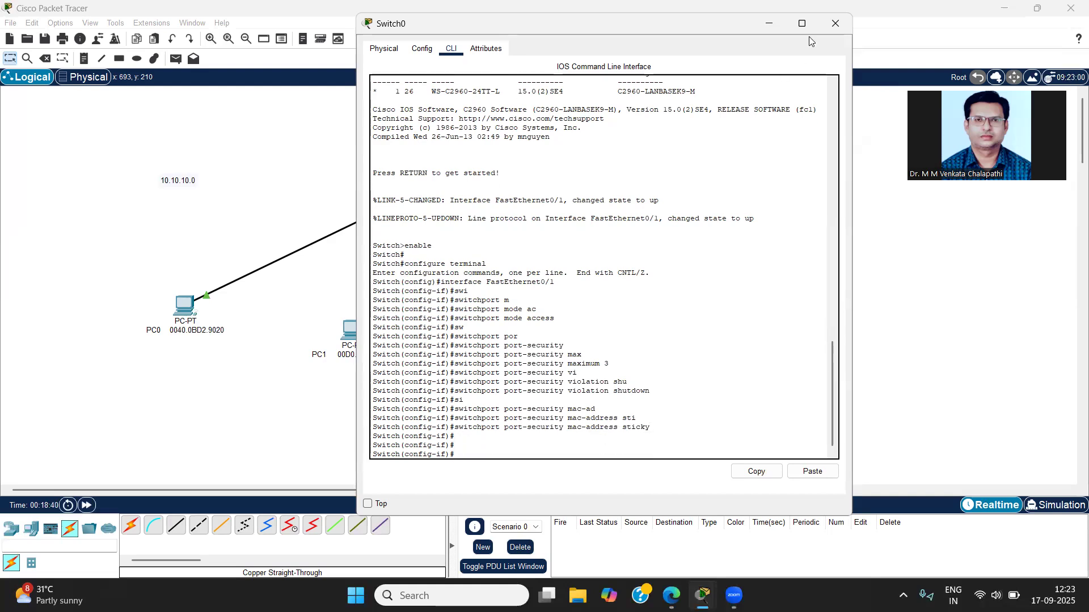
{"action": "left_click", "coordinate": [836, 24]}
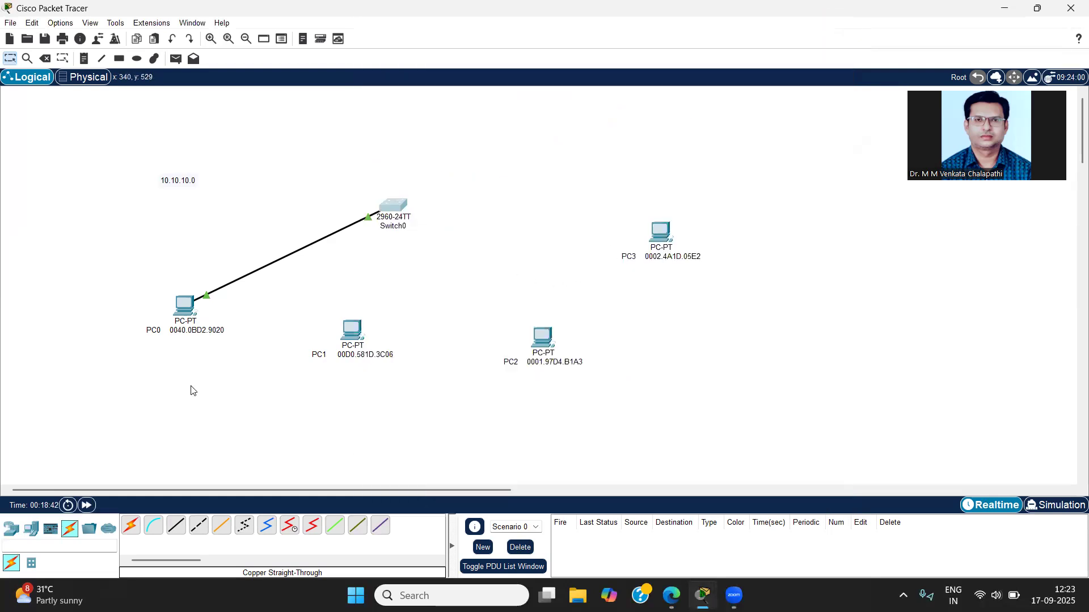
Step: Ping 10.10.10.4 from PC0's command prompt and minimise the PC0 window
{"action": "left_click", "coordinate": [187, 306]}
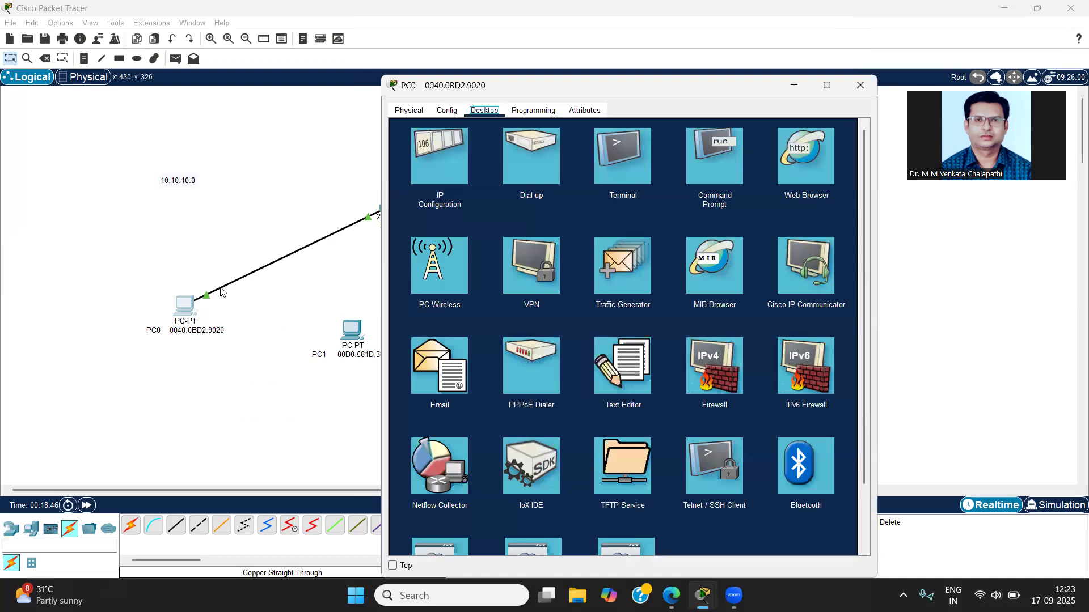
{"action": "left_click", "coordinate": [709, 162]}
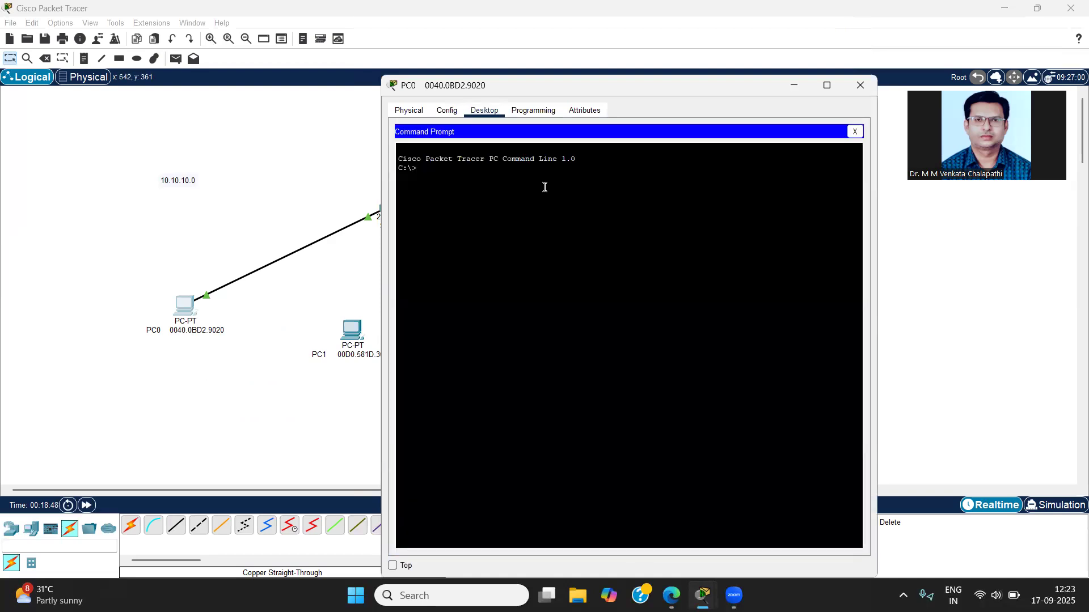
{"action": "type", "text": "pint"}
{"action": "key", "text": "BackSpace"}
{"action": "type", "text": "g"}
{"action": "type", "text": "10.1.0.10.4"}
{"action": "key", "text": "Return"}
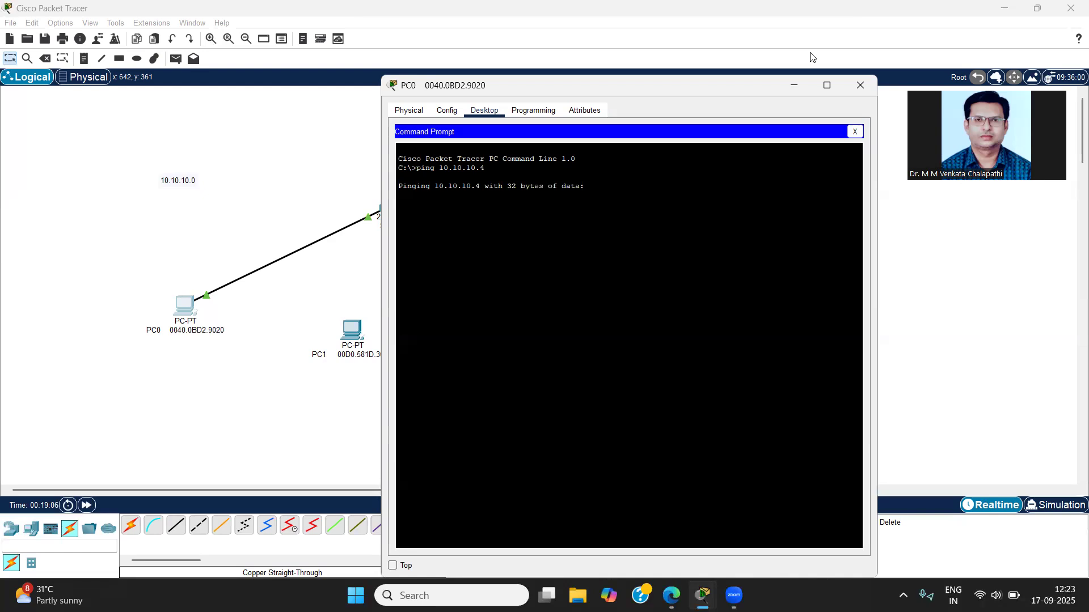
{"action": "left_click", "coordinate": [796, 86]}
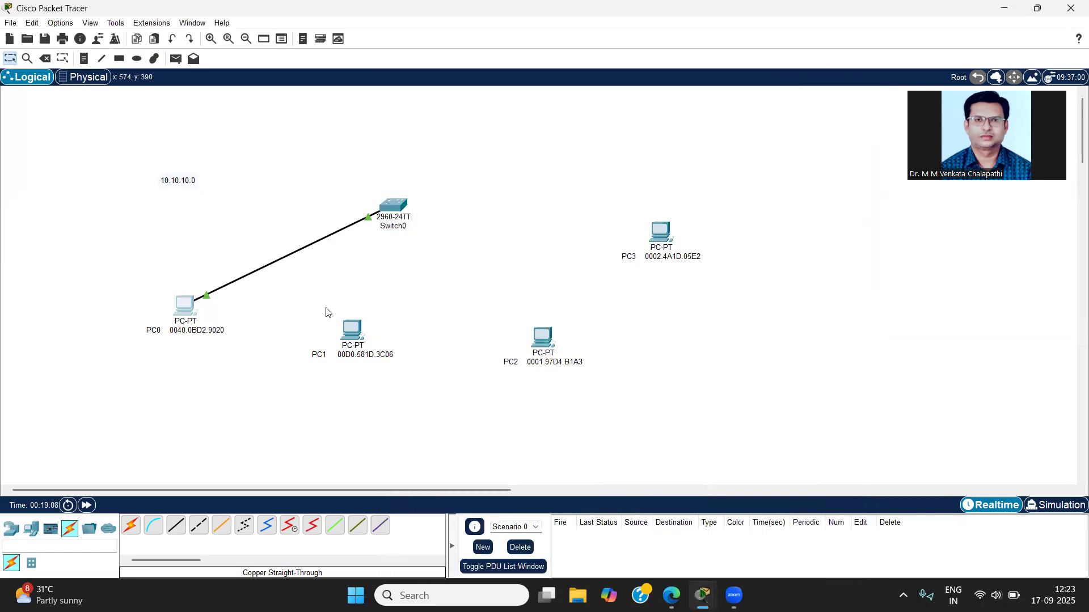
Step: Exit interface and global configuration modes on Switch0's command line to return to privileged EXEC mode
{"action": "left_click", "coordinate": [396, 207]}
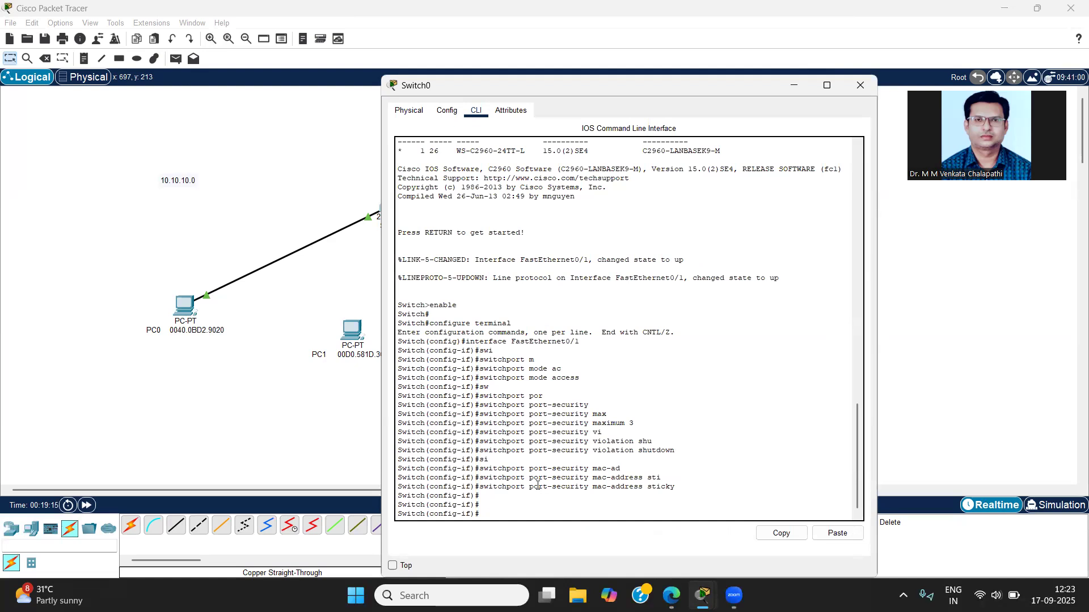
{"action": "type", "text": "exit"}
{"action": "key", "text": "Return"}
{"action": "type", "text": "exit"}
{"action": "key", "text": "Return"}
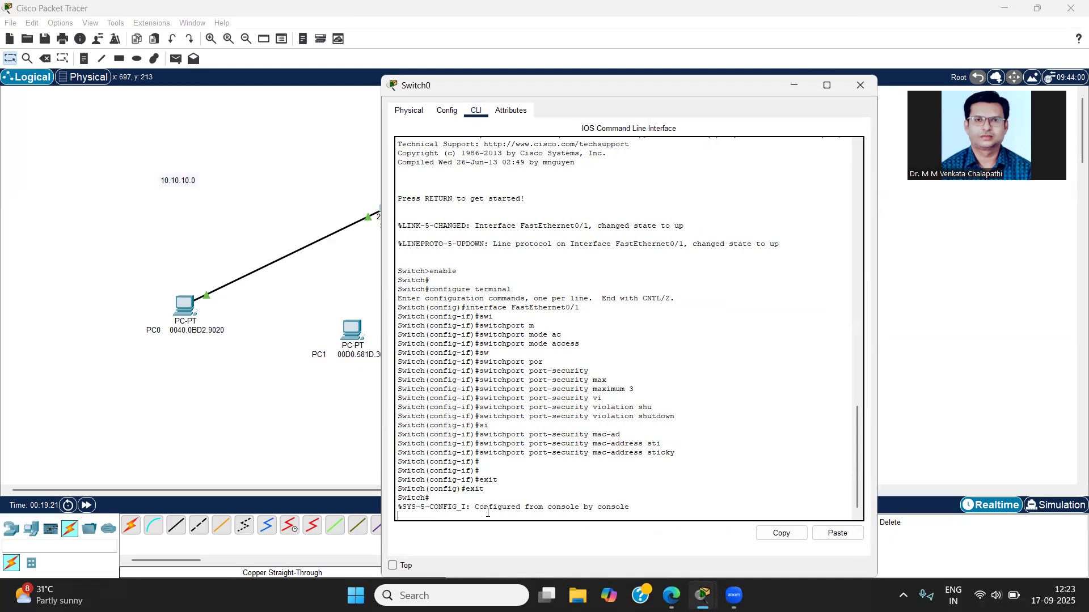
{"action": "key", "text": "Return"}
{"action": "key", "text": "Return"}
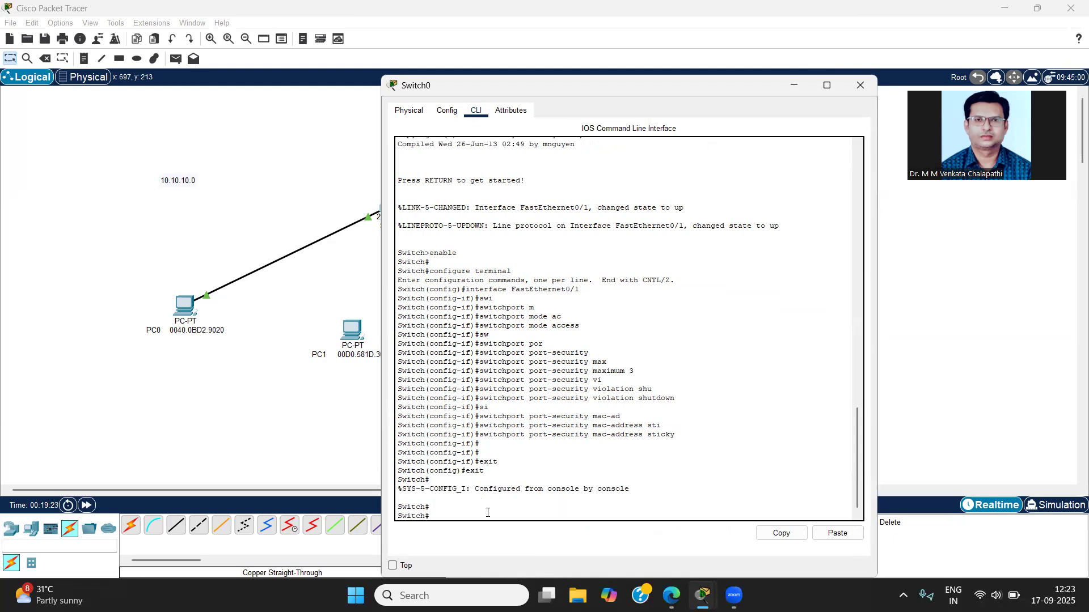
Step: Display Switch0's running configuration with show run and examine the sticky MAC address entry under FastEthernet0/1
{"action": "type", "text": "s"}
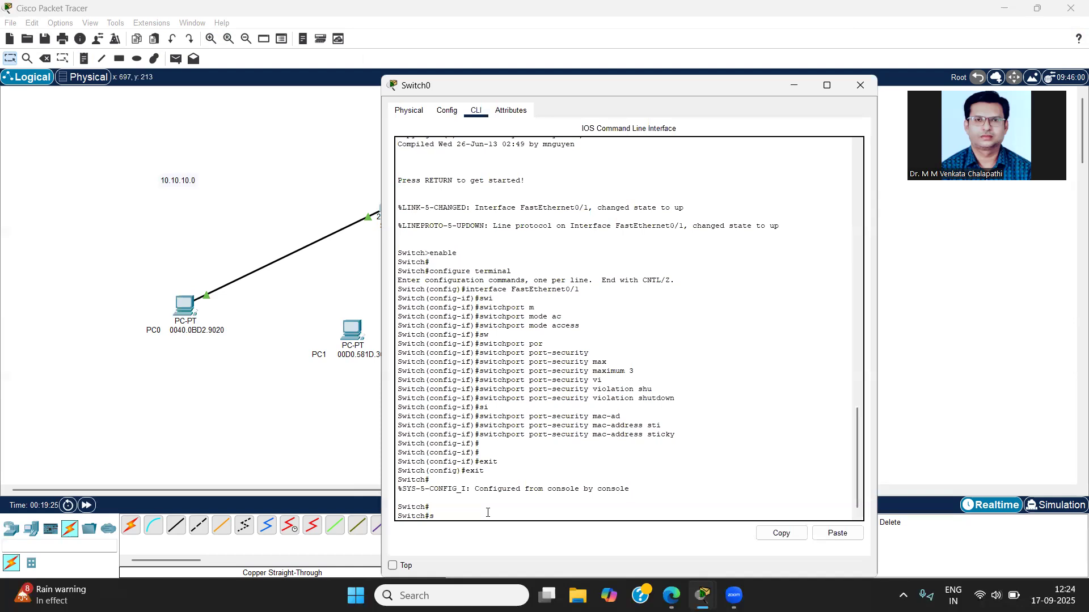
{"action": "type", "text": "how run"}
{"action": "key", "text": "Return"}
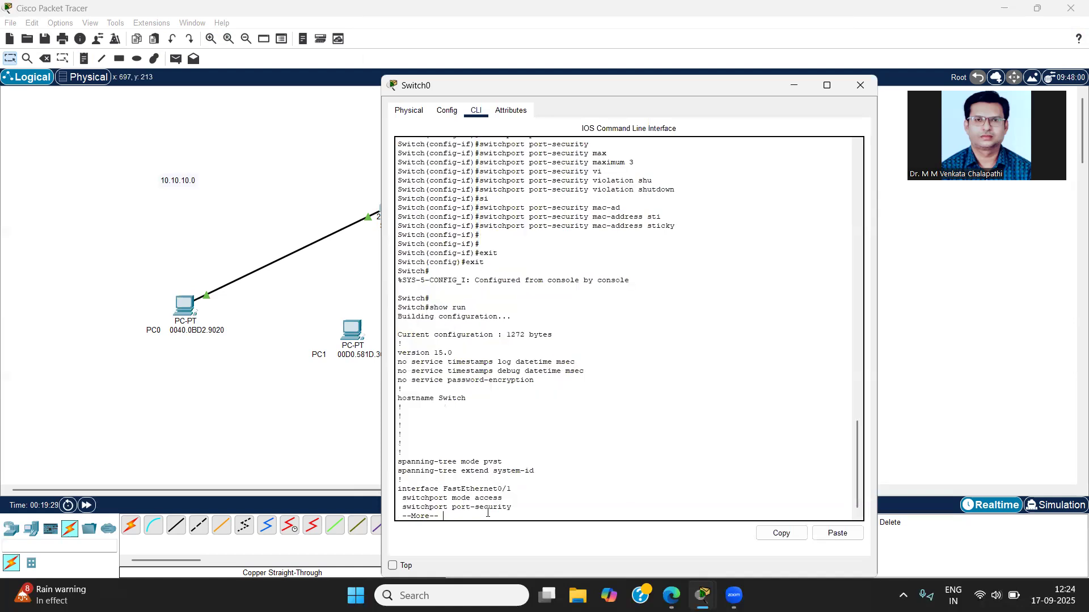
{"action": "key", "text": "Return"}
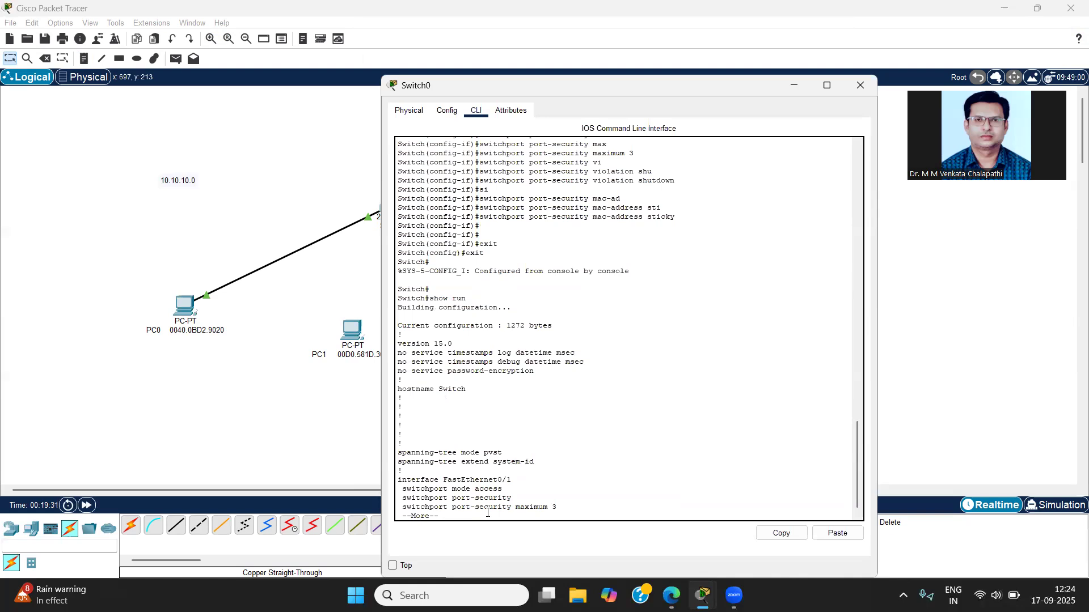
{"action": "key", "text": "Return"}
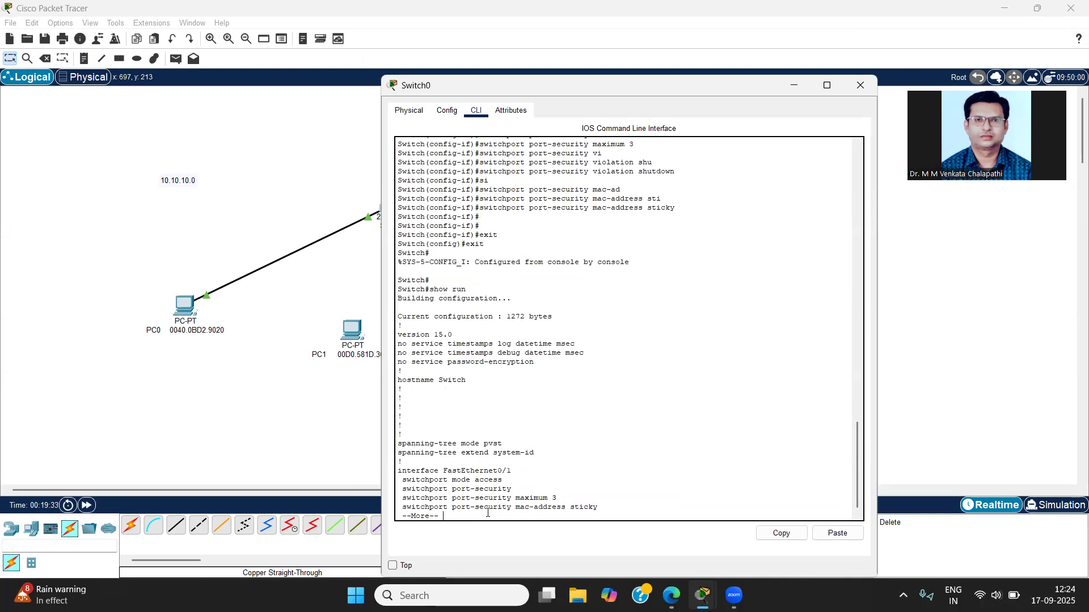
{"action": "key", "text": "Return"}
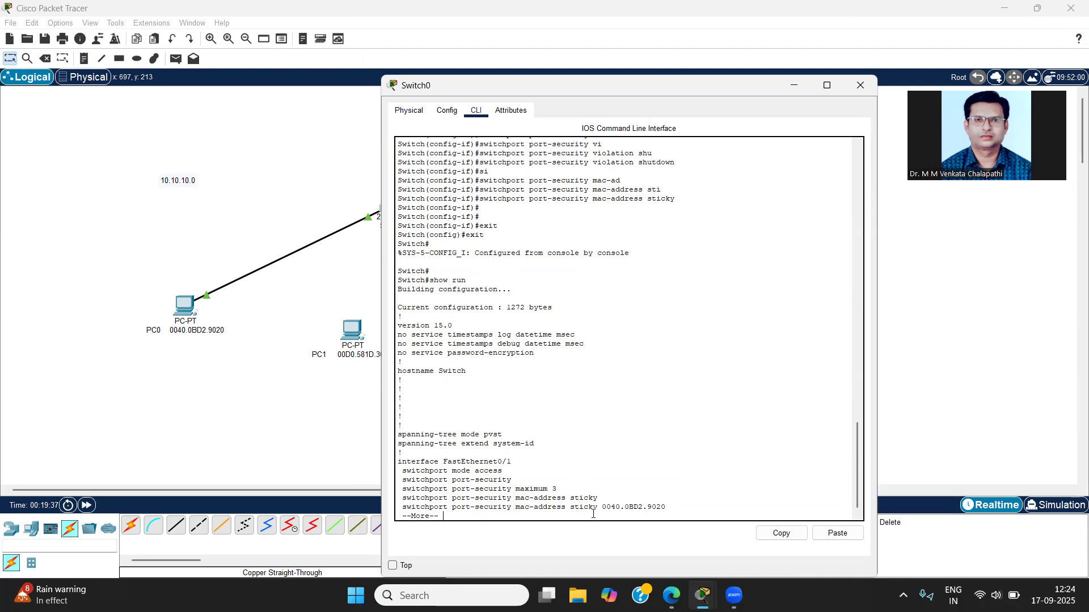
{"action": "left_click_drag", "start_coordinate": [417, 505], "coordinate": [569, 503]}
{"action": "left_click_drag", "start_coordinate": [671, 509], "coordinate": [603, 509]}
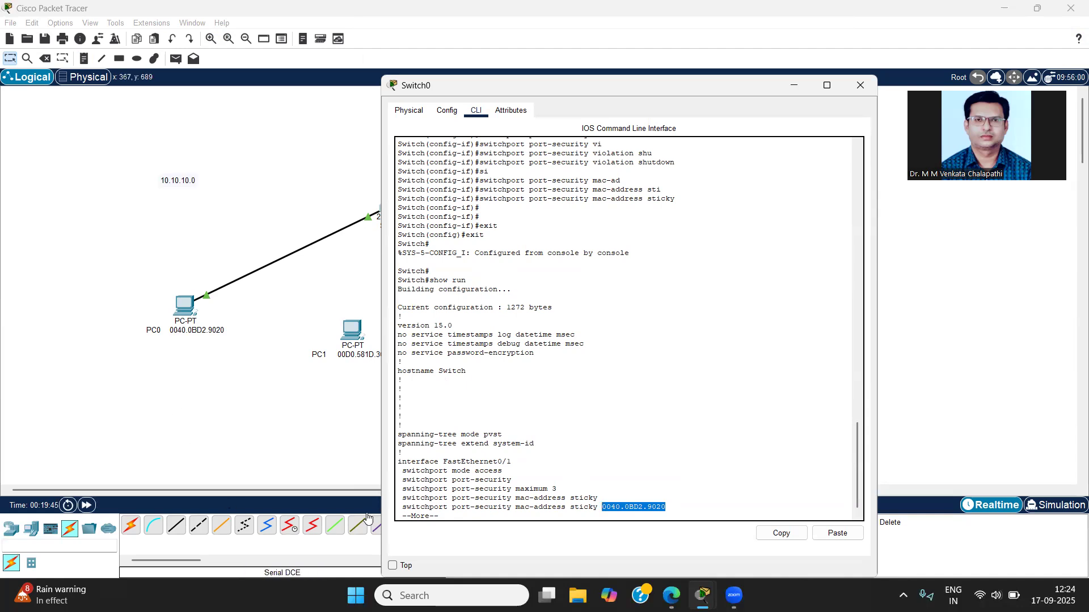
Step: Page further through the running configuration to review the interface entries that follow FastEthernet0/1
{"action": "left_click", "coordinate": [466, 513]}
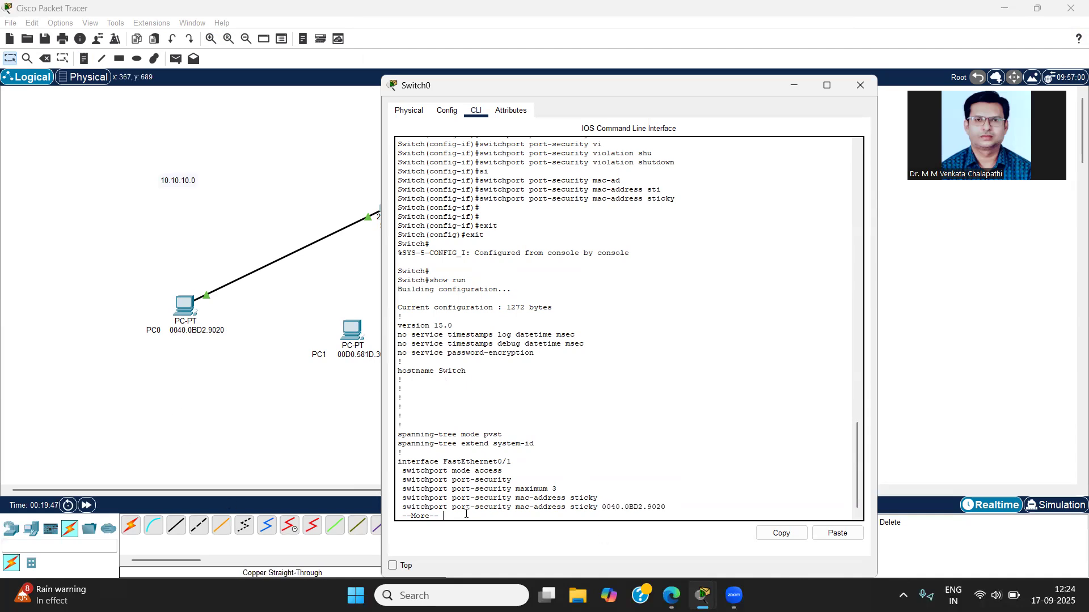
{"action": "key", "text": "Return"}
{"action": "key", "text": "Return"}
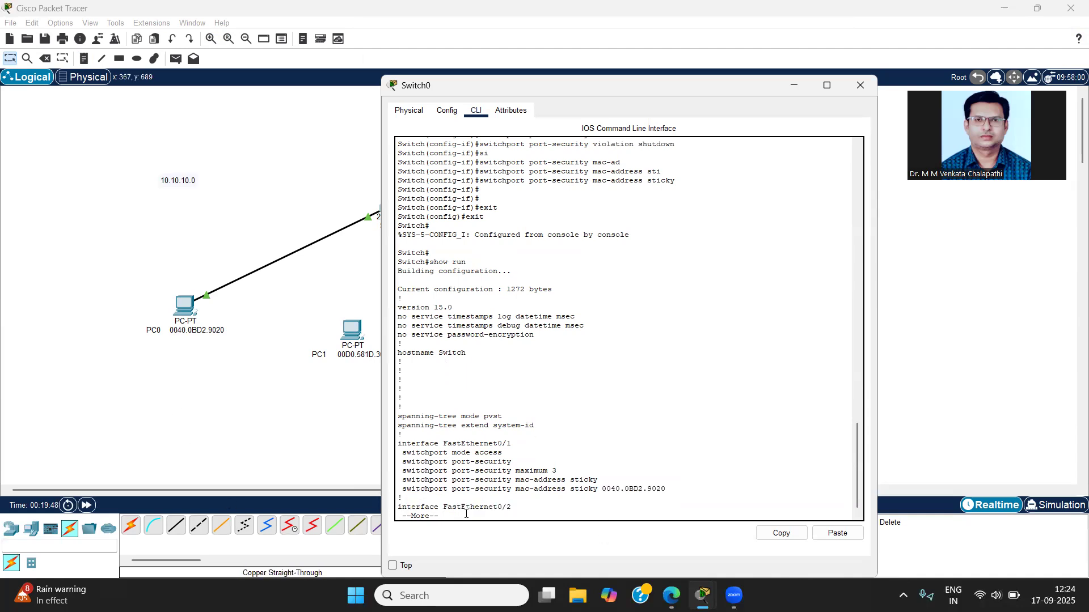
{"action": "key", "text": "Return"}
{"action": "key", "text": "Return"}
{"action": "key", "text": "Return"}
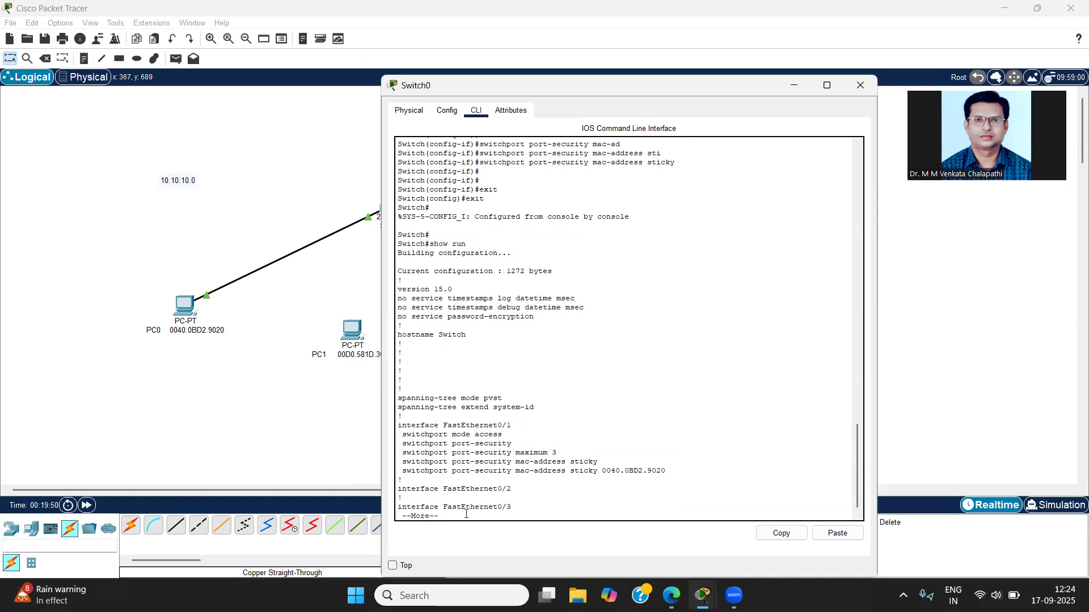
{"action": "key", "text": "Return"}
{"action": "key", "text": "Return"}
{"action": "key", "text": "Return"}
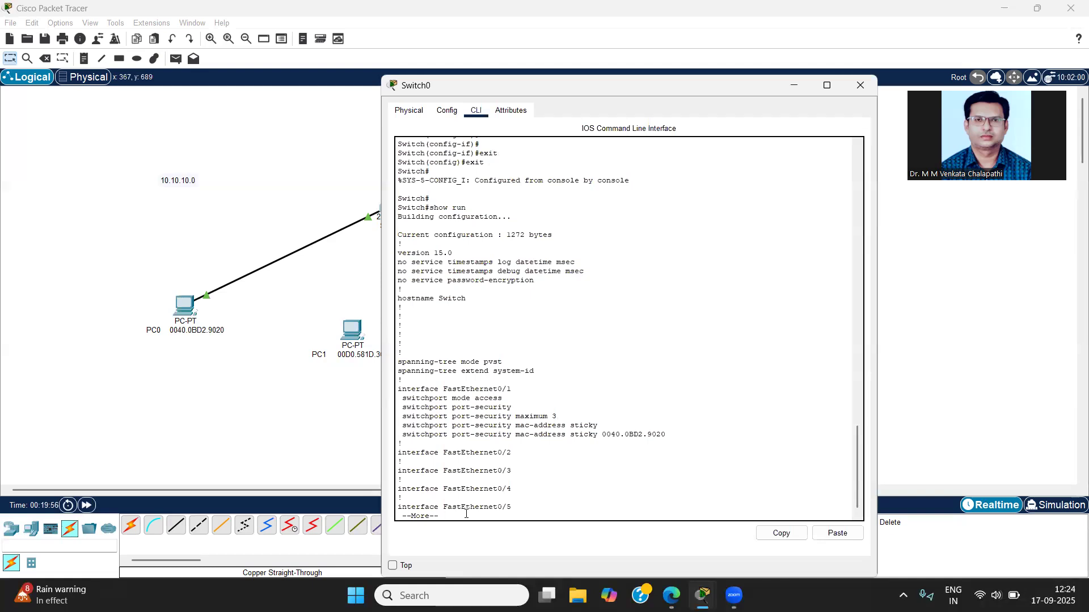
{"action": "key", "text": "Return"}
{"action": "key", "text": "Return"}
{"action": "key", "text": "Return"}
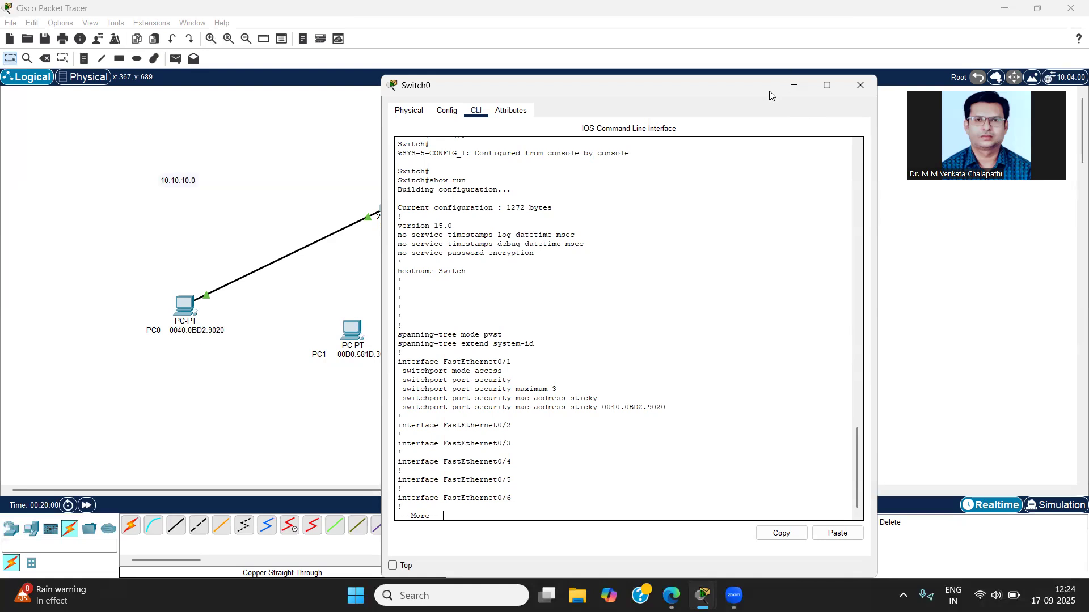
Step: Return to the topology and delete the cable between PC0 and Switch0
{"action": "left_click", "coordinate": [276, 355]}
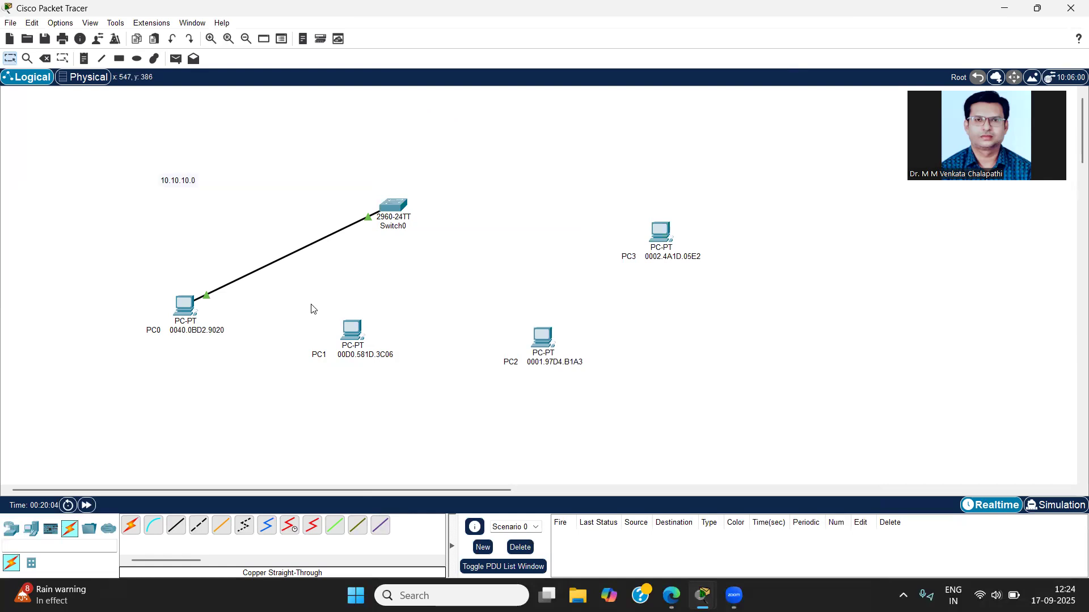
{"action": "key", "text": "Delete"}
{"action": "left_click", "coordinate": [263, 263]}
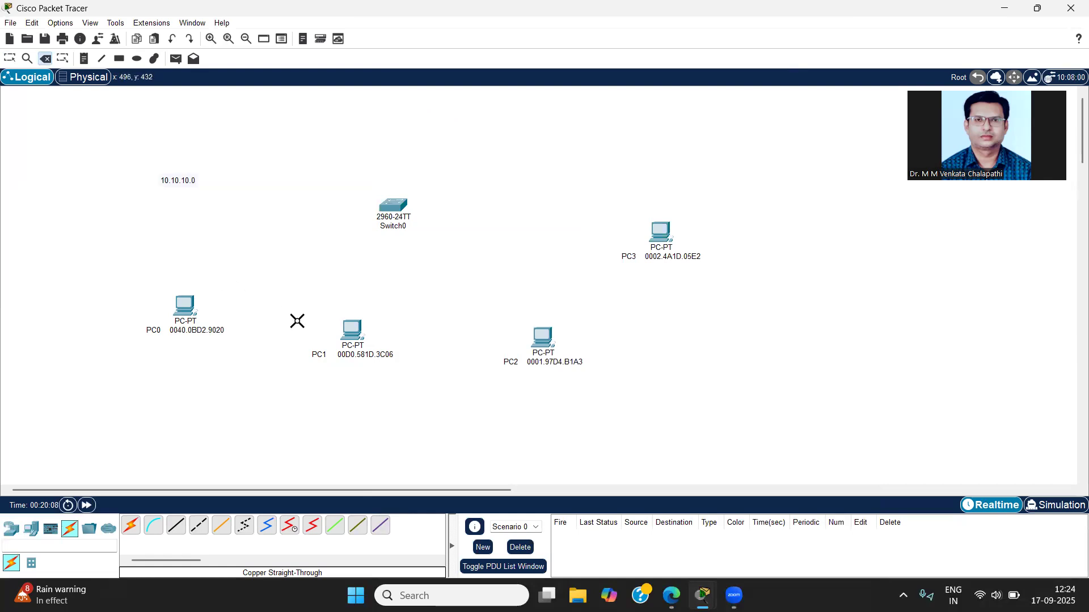
Step: Connect PC1's FastEthernet0 port to Switch0's FastEthernet0/1 with a copper straight-through cable
{"action": "left_click", "coordinate": [175, 525]}
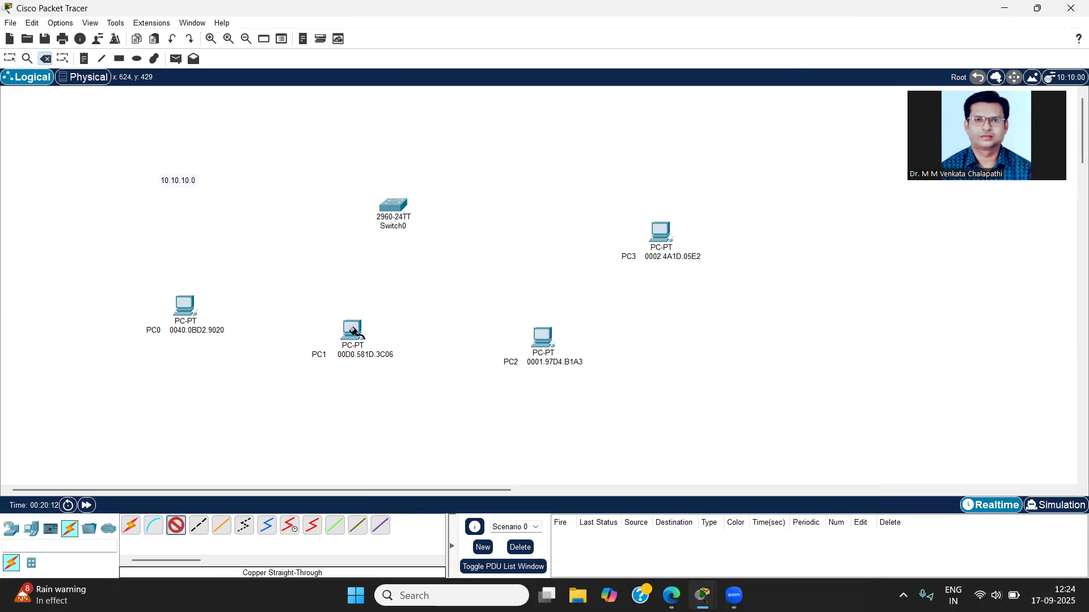
{"action": "left_click", "coordinate": [353, 330]}
{"action": "left_click", "coordinate": [400, 379]}
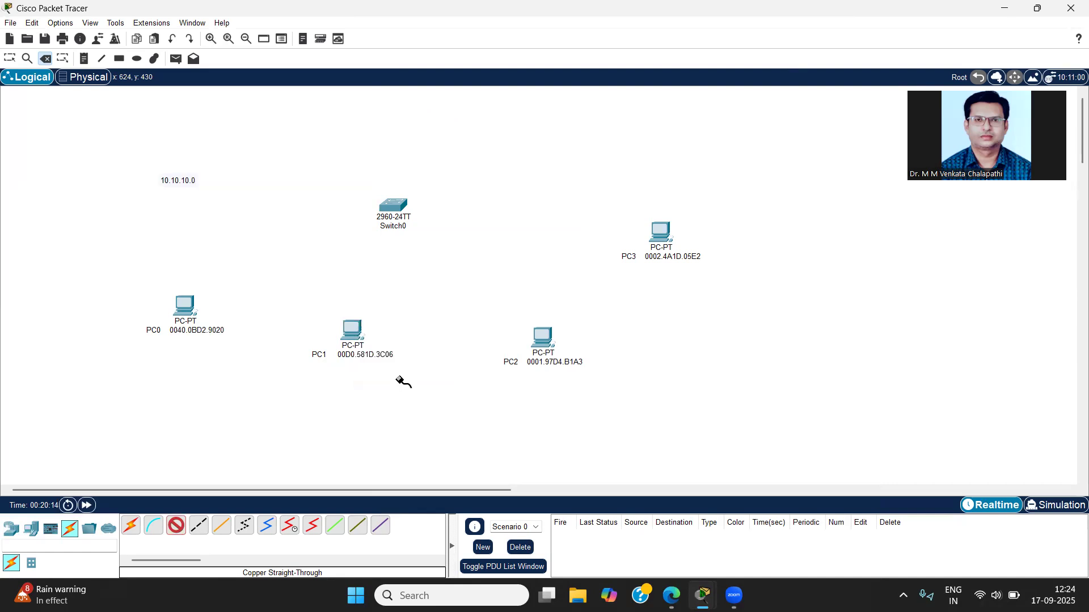
{"action": "left_click", "coordinate": [390, 208]}
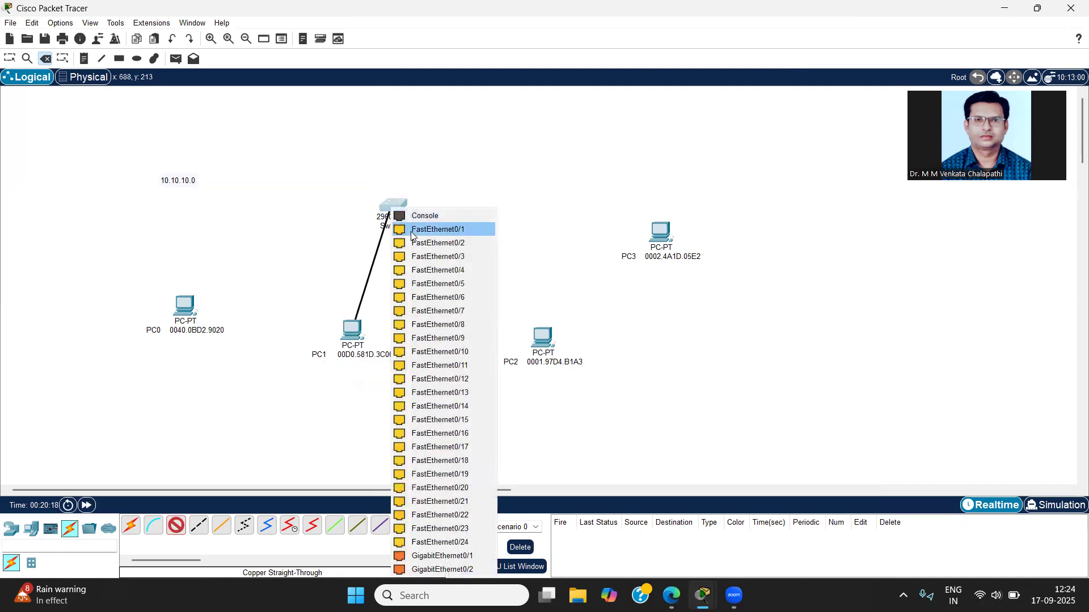
{"action": "left_click", "coordinate": [412, 230]}
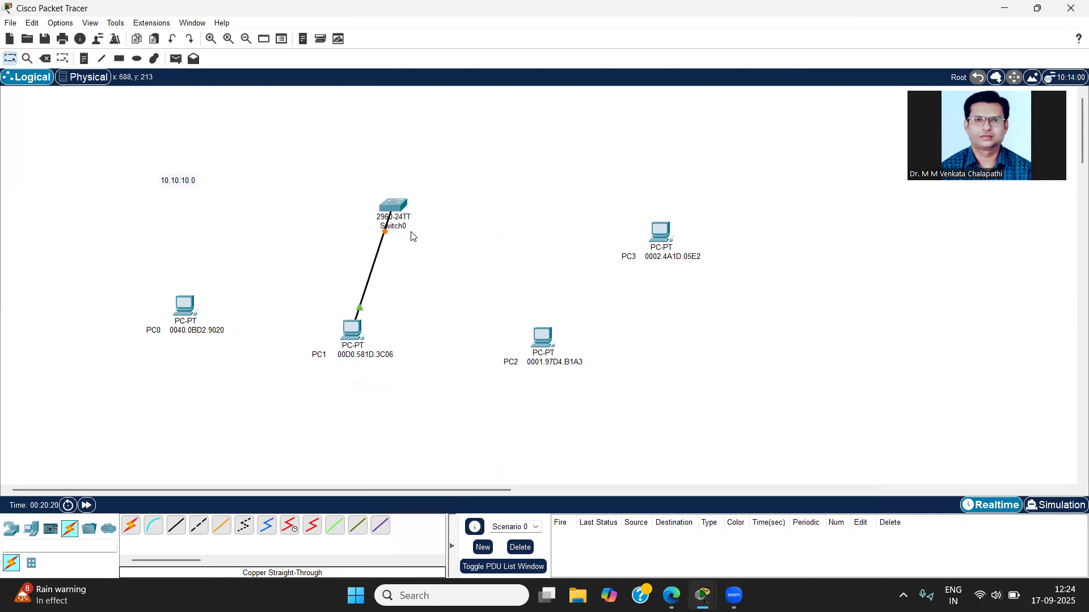
Step: Ping 10.10.10.4 from PC1's command prompt and minimise the PC1 window
{"action": "left_click", "coordinate": [354, 332]}
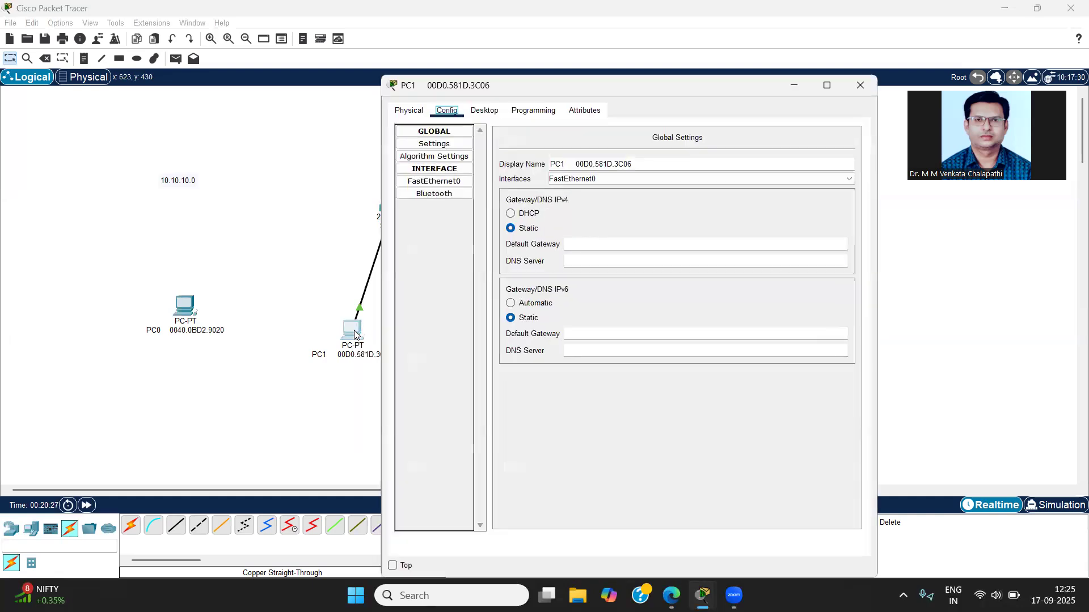
{"action": "left_click", "coordinate": [495, 111]}
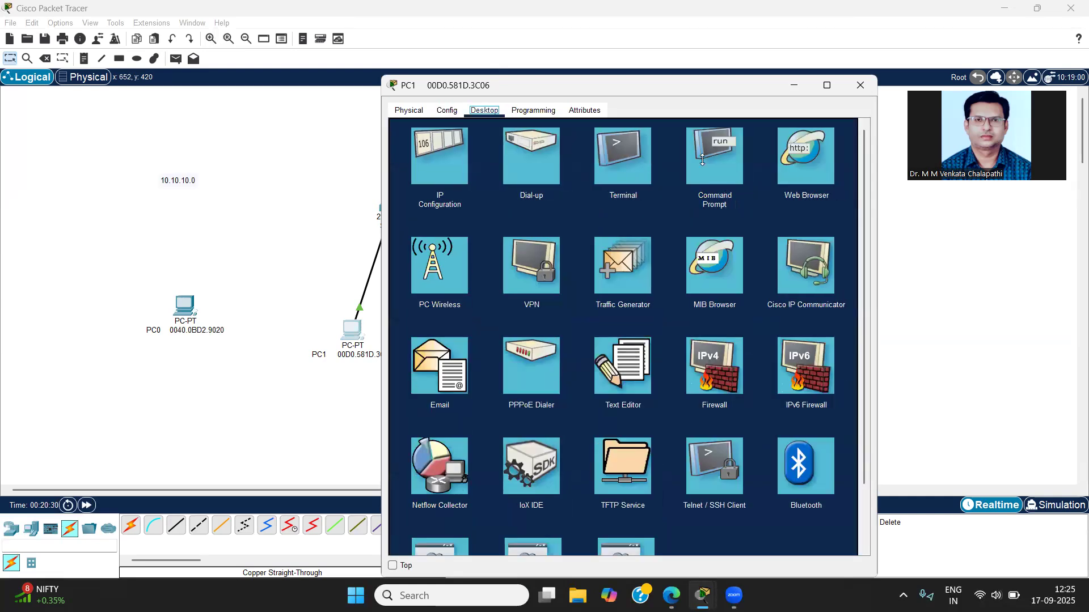
{"action": "left_click", "coordinate": [703, 160]}
{"action": "type", "text": "ping"}
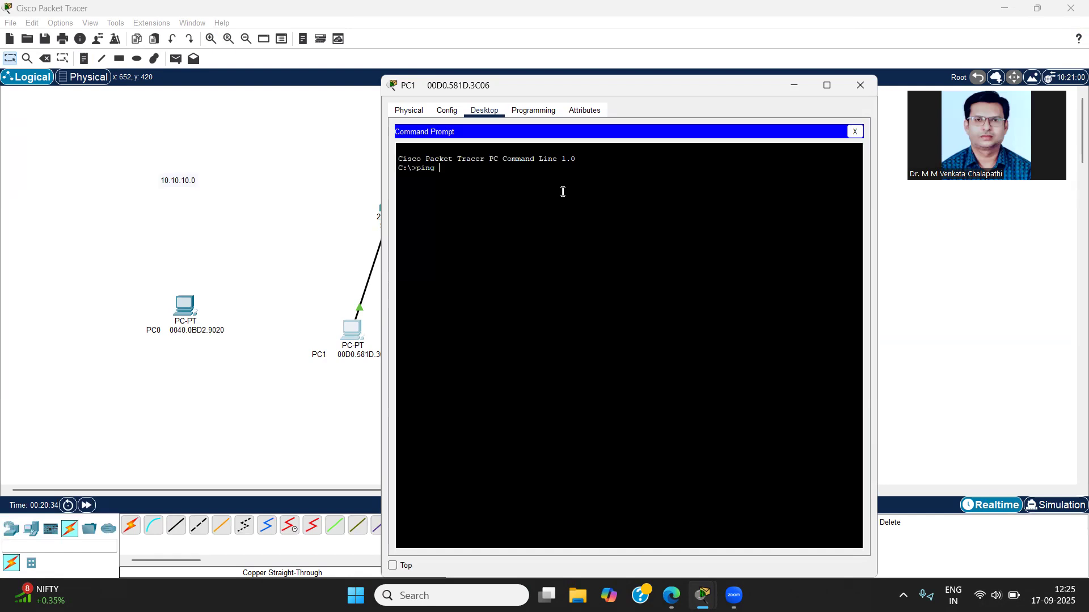
{"action": "type", "text": " 10.10.10.4"}
{"action": "key", "text": "Return"}
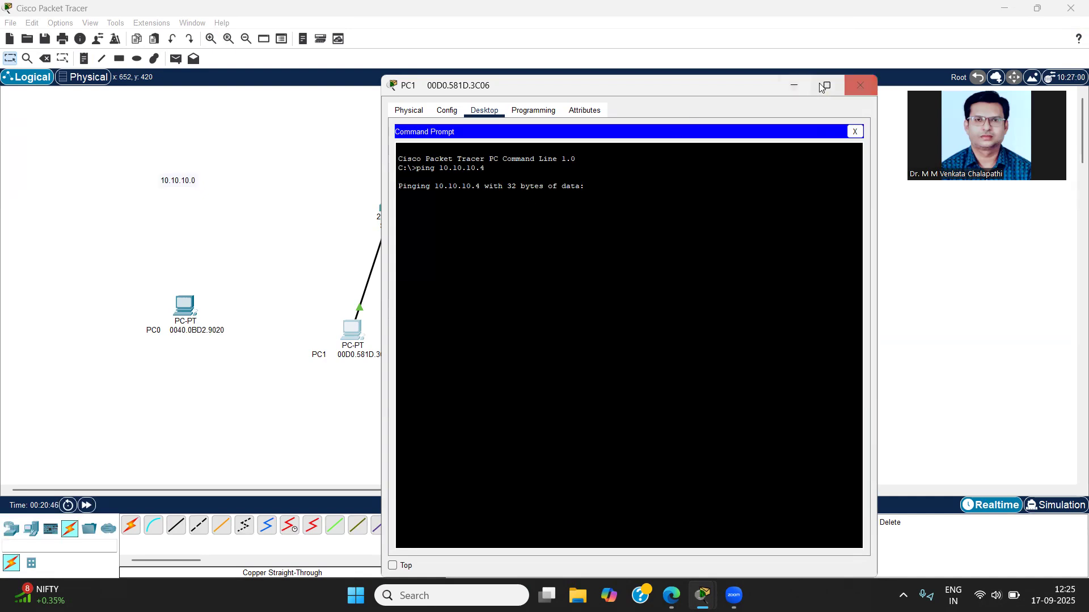
{"action": "left_click", "coordinate": [796, 88]}
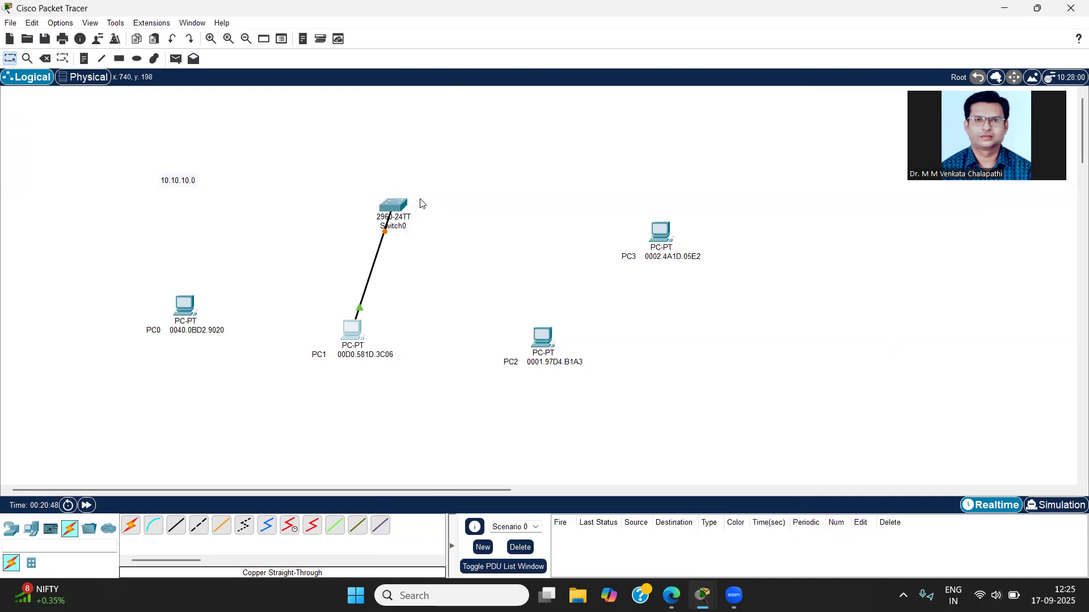
Step: Reopen Switch0's command line, move its window clear of the topology, and page through the rest of the running configuration to the privileged EXEC prompt
{"action": "left_click", "coordinate": [397, 208]}
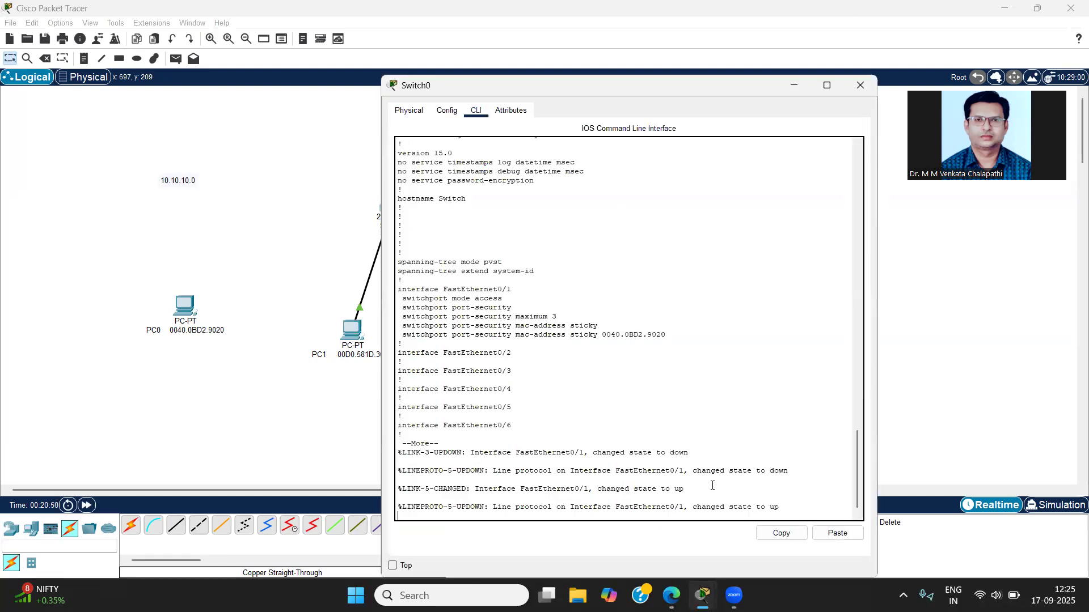
{"action": "left_click_drag", "start_coordinate": [444, 93], "coordinate": [501, 46]}
{"action": "key", "text": "space"}
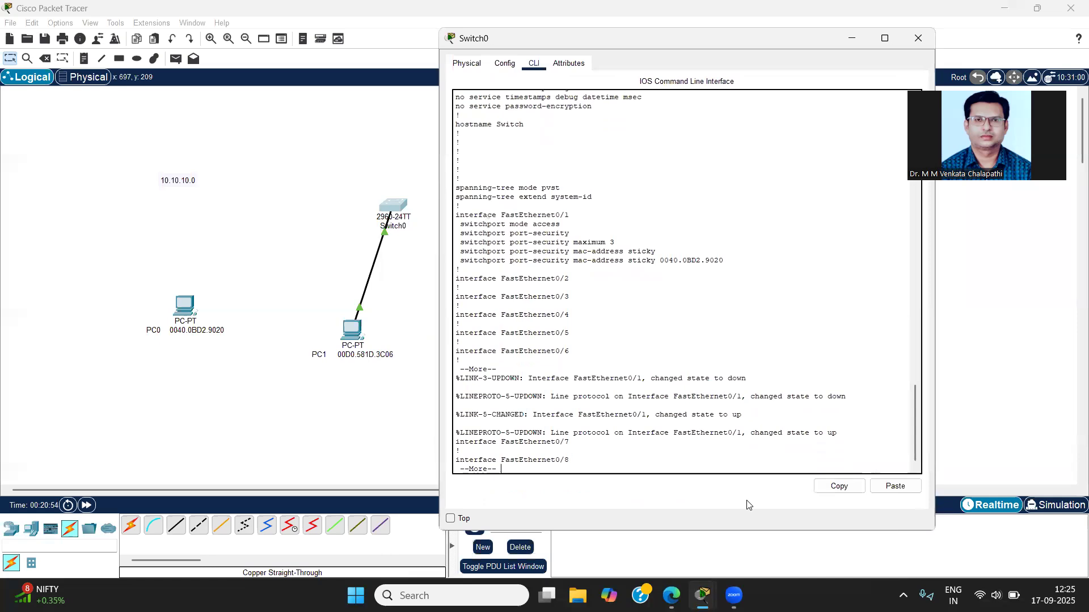
{"action": "key", "text": "Return"}
{"action": "key", "text": "Return"}
{"action": "key", "text": "Return"}
{"action": "key", "text": "Return"}
{"action": "key", "text": "Return"}
{"action": "key", "text": "Return"}
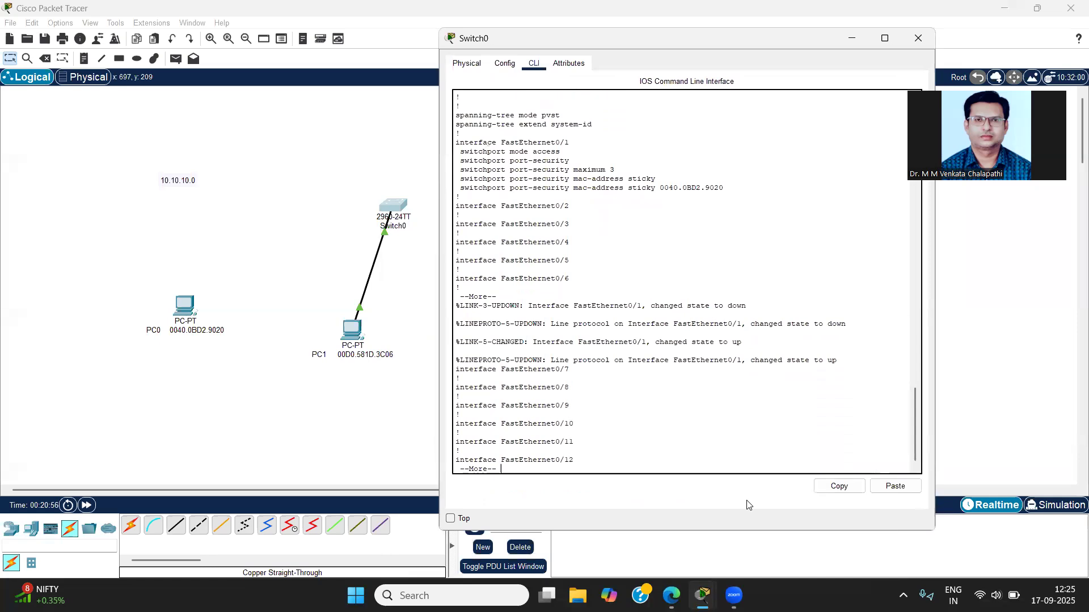
{"action": "key", "text": "Return"}
{"action": "key", "text": "Return"}
{"action": "key", "text": "Return"}
{"action": "key", "text": "Return"}
{"action": "key", "text": "Return"}
{"action": "key", "text": "Return"}
{"action": "key", "text": "Return"}
{"action": "key", "text": "Return"}
{"action": "key", "text": "Return"}
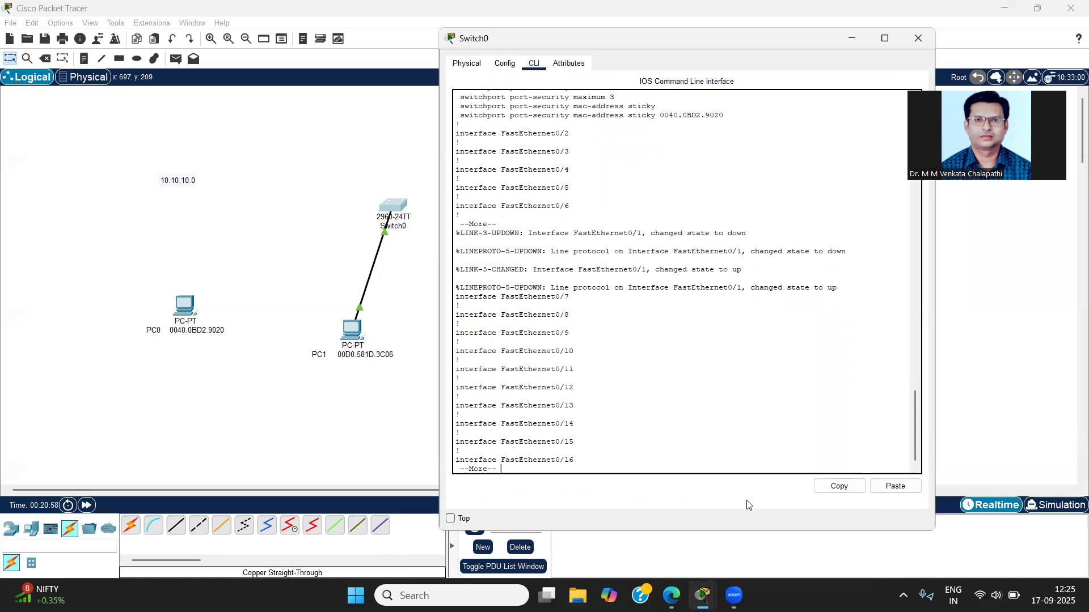
{"action": "key", "text": "Return"}
{"action": "key", "text": "Return"}
{"action": "key", "text": "Return"}
{"action": "key", "text": "Return"}
{"action": "key", "text": "Return"}
{"action": "key", "text": "Return"}
{"action": "key", "text": "Return"}
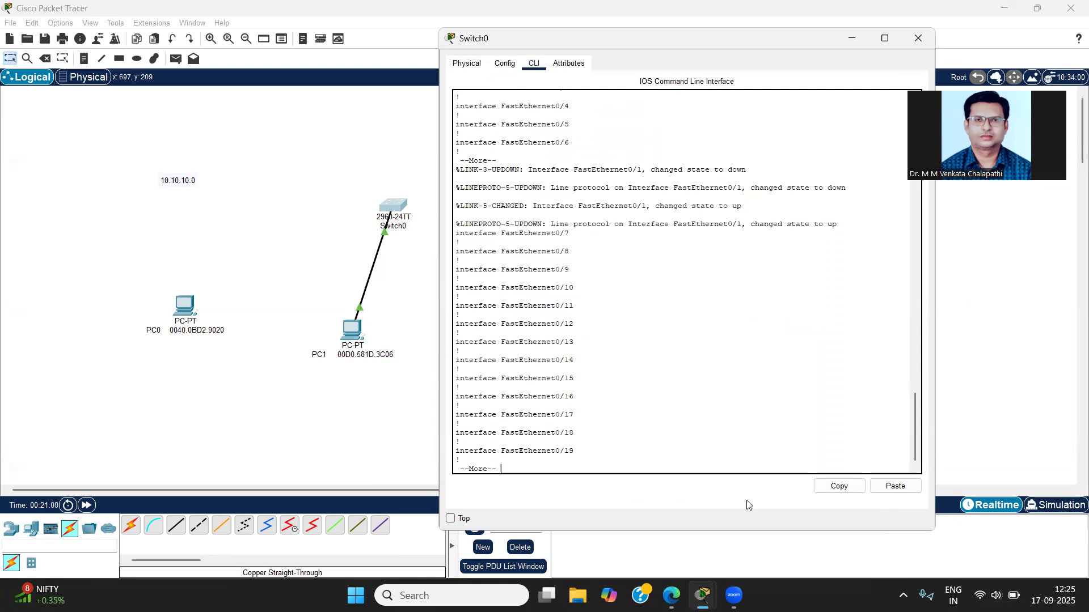
{"action": "key", "text": "Return"}
{"action": "key", "text": "Return"}
{"action": "key", "text": "Return"}
{"action": "key", "text": "Return"}
{"action": "key", "text": "Return"}
{"action": "key", "text": "Return"}
{"action": "key", "text": "Return"}
{"action": "key", "text": "Return"}
{"action": "key", "text": "Return"}
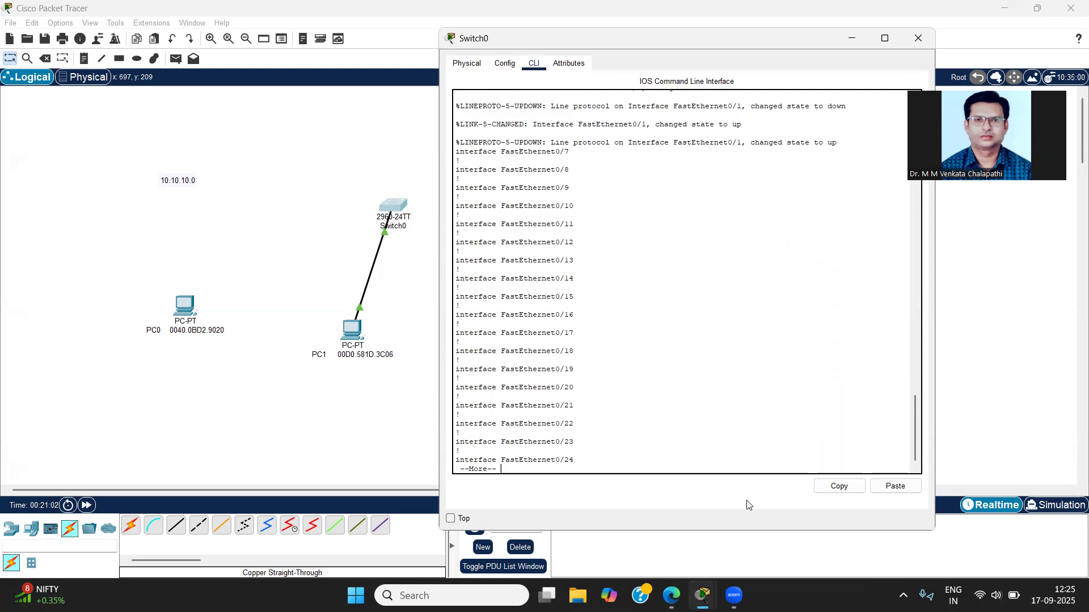
{"action": "key", "text": "Return"}
{"action": "key", "text": "Return"}
{"action": "key", "text": "Return"}
{"action": "key", "text": "Return"}
{"action": "key", "text": "Return"}
{"action": "key", "text": "Return"}
{"action": "key", "text": "Return"}
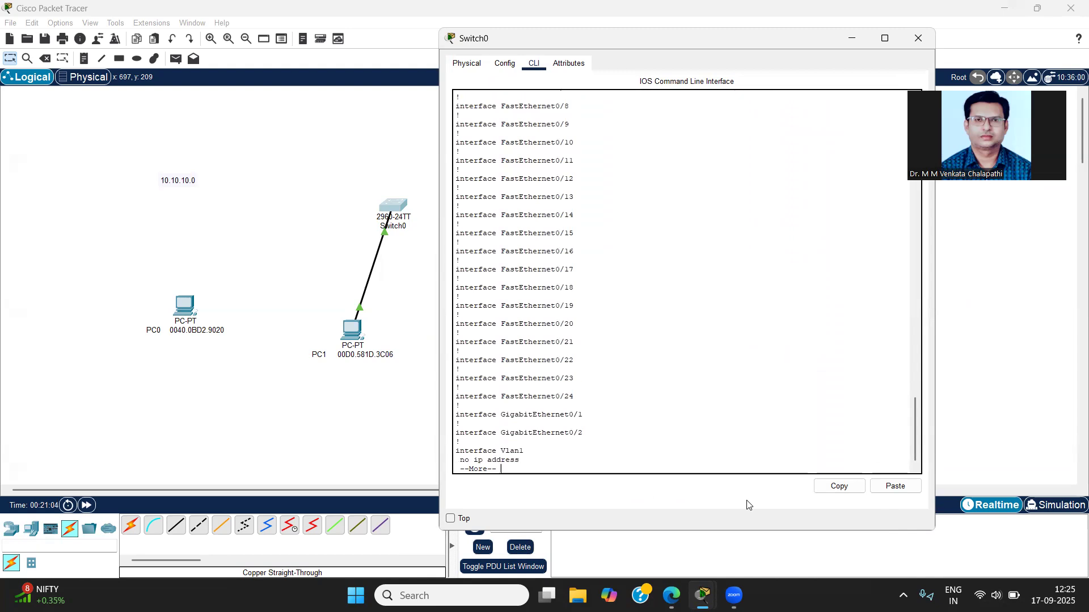
{"action": "key", "text": "Return"}
{"action": "key", "text": "Return"}
{"action": "key", "text": "Return"}
{"action": "key", "text": "Return"}
{"action": "key", "text": "Return"}
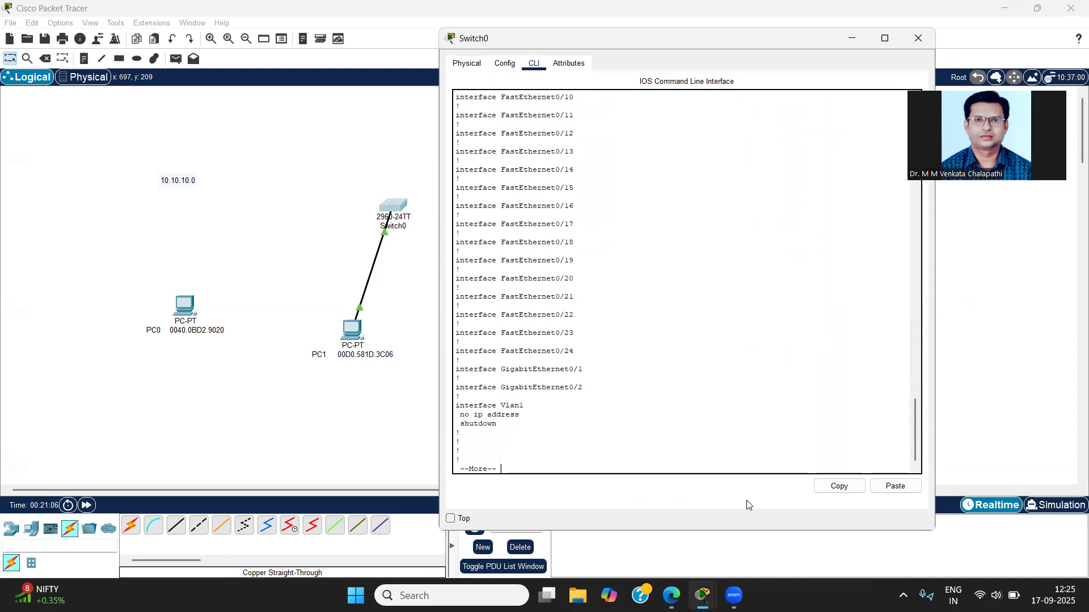
{"action": "key", "text": "Return"}
{"action": "key", "text": "Return"}
{"action": "key", "text": "Return"}
{"action": "key", "text": "Return"}
{"action": "key", "text": "Return"}
{"action": "key", "text": "Return"}
{"action": "key", "text": "Return"}
{"action": "key", "text": "Return"}
{"action": "key", "text": "Return"}
{"action": "key", "text": "Return"}
{"action": "key", "text": "Return"}
{"action": "key", "text": "Return"}
{"action": "key", "text": "Return"}
{"action": "key", "text": "Return"}
{"action": "key", "text": "Return"}
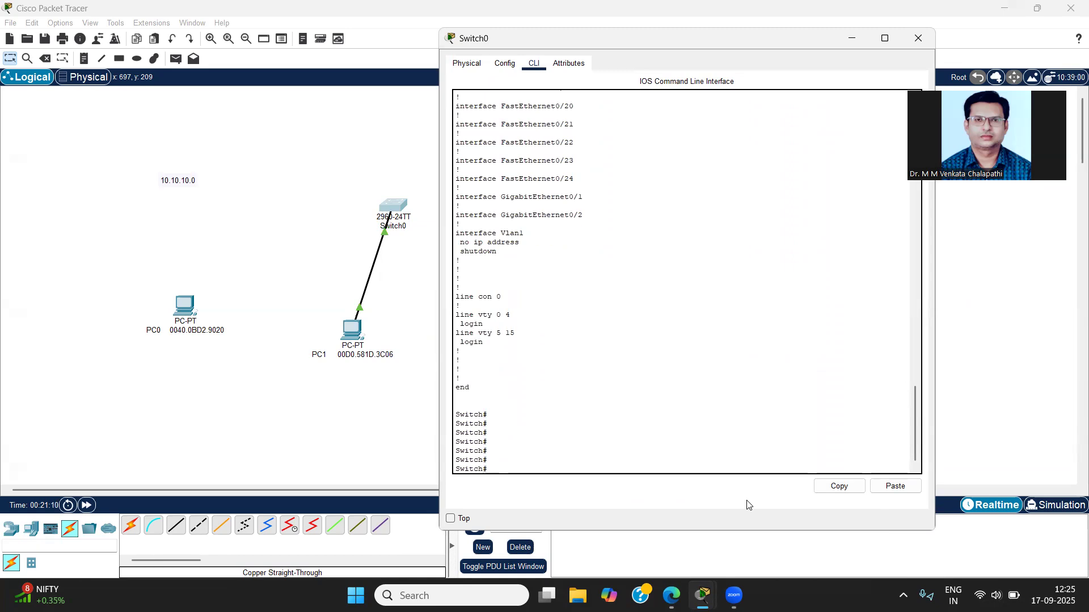
Step: Display the running configuration again with show run and examine FastEthernet0/1 for PC1's sticky MAC address
{"action": "type", "text": "f"}
{"action": "key", "text": "BackSpace"}
{"action": "type", "text": "show run"}
{"action": "key", "text": "Return"}
{"action": "key", "text": "Return"}
{"action": "key", "text": "Return"}
{"action": "key", "text": "Return"}
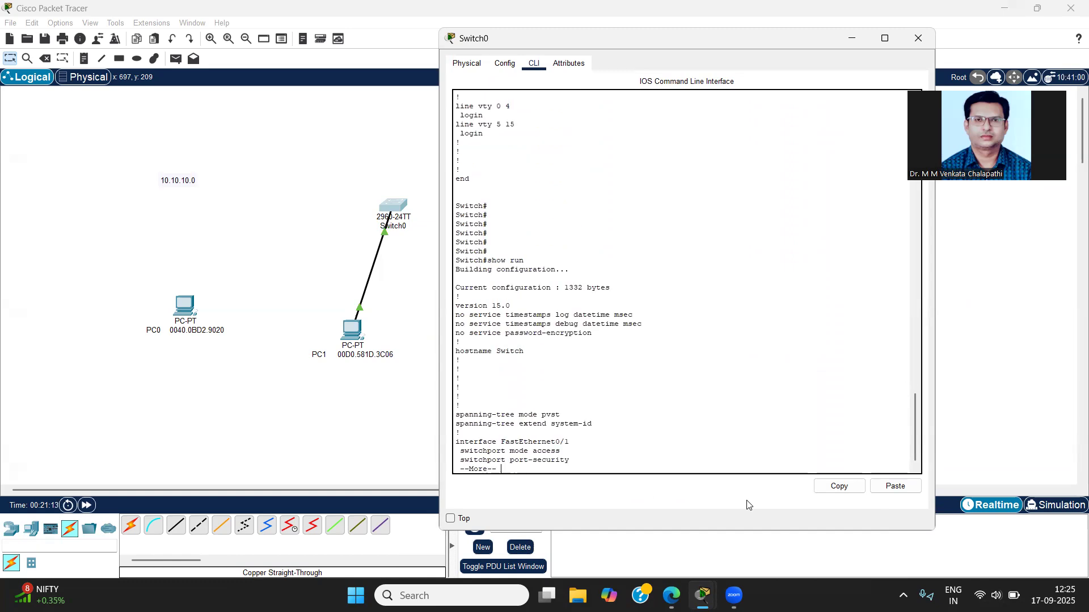
{"action": "key", "text": "Return"}
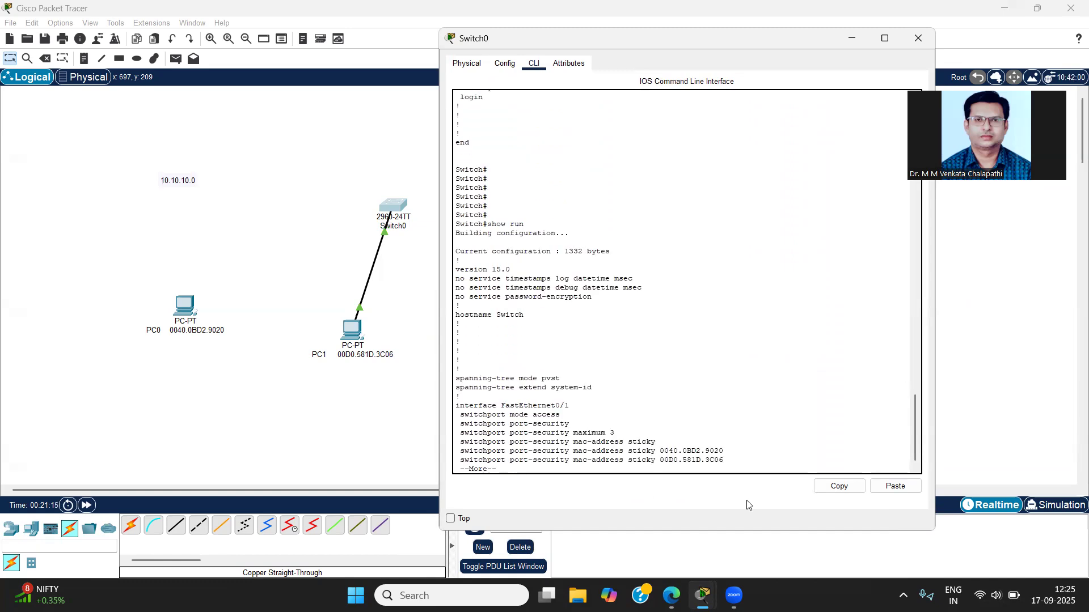
{"action": "key", "text": "Return"}
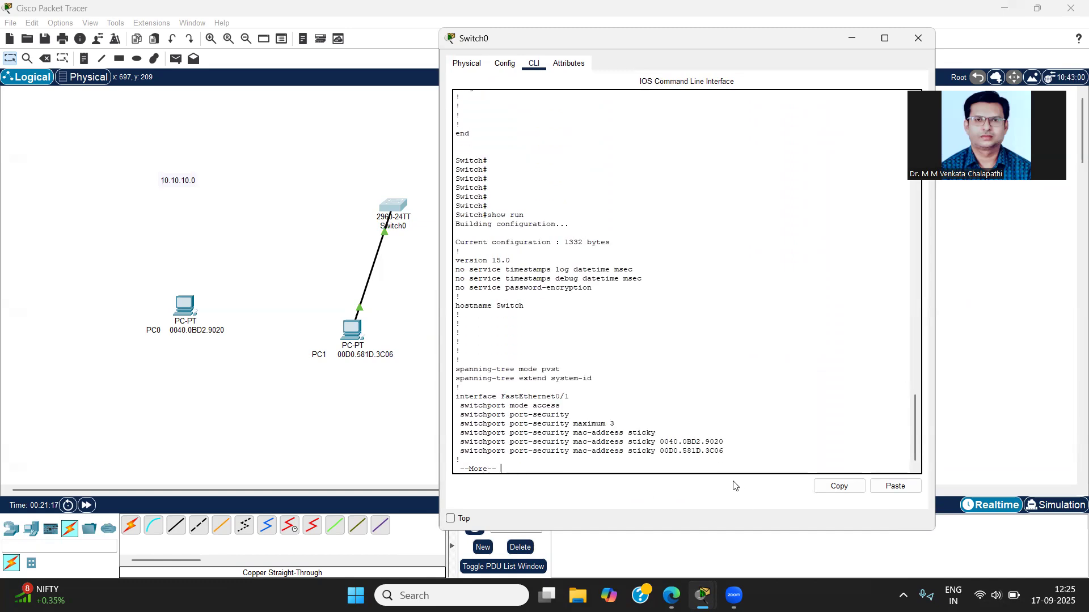
{"action": "left_click_drag", "start_coordinate": [726, 452], "coordinate": [661, 453]}
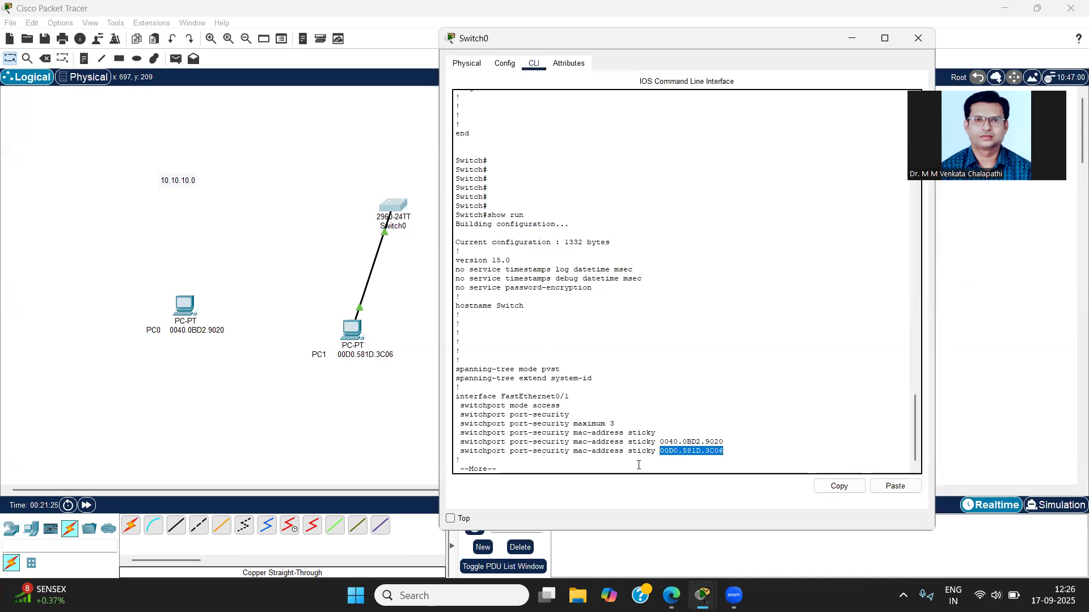
Step: Close the Switch0 window and delete the cable between Switch0 and PC1
{"action": "left_click", "coordinate": [924, 40]}
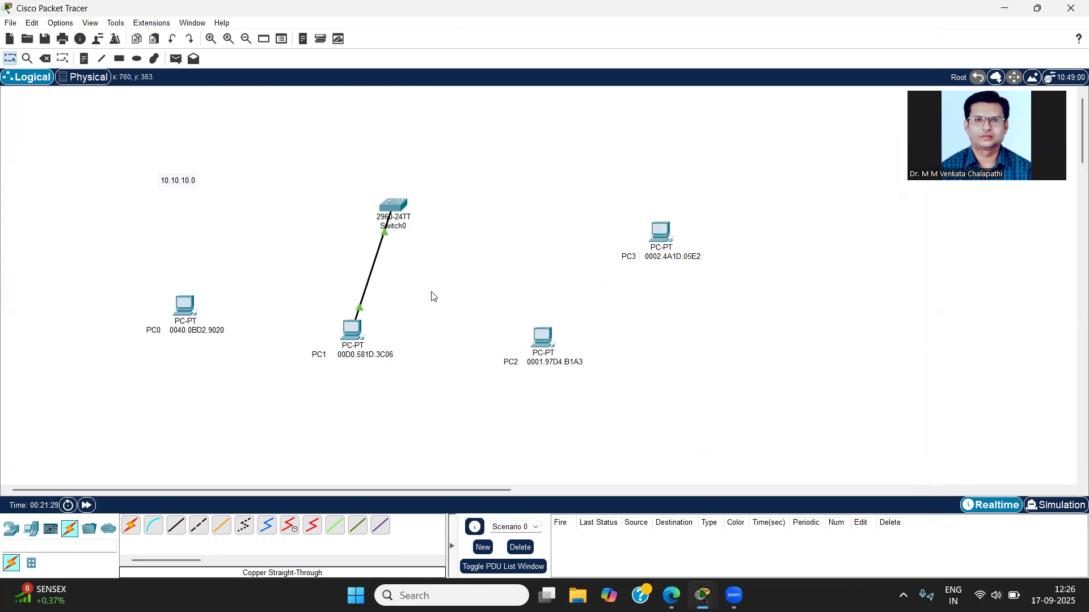
{"action": "key", "text": "Delete"}
{"action": "left_click", "coordinate": [372, 264]}
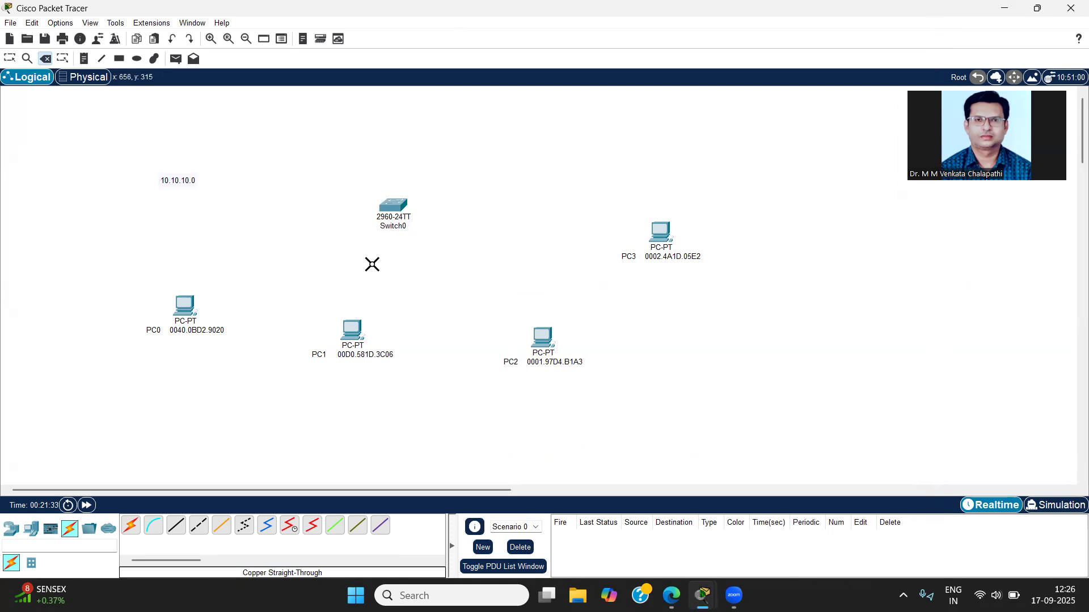
Step: Connect PC2's FastEthernet0 port to Switch0's FastEthernet0/1 with a copper straight-through cable
{"action": "left_click", "coordinate": [176, 525]}
{"action": "left_click", "coordinate": [551, 336]}
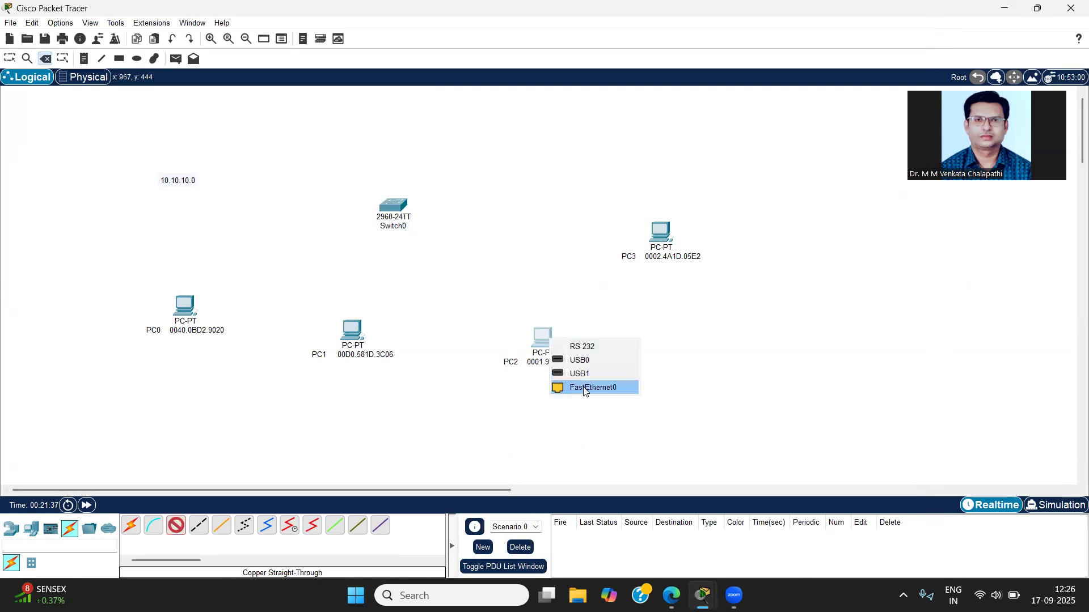
{"action": "left_click", "coordinate": [509, 313]}
{"action": "left_click", "coordinate": [396, 211]}
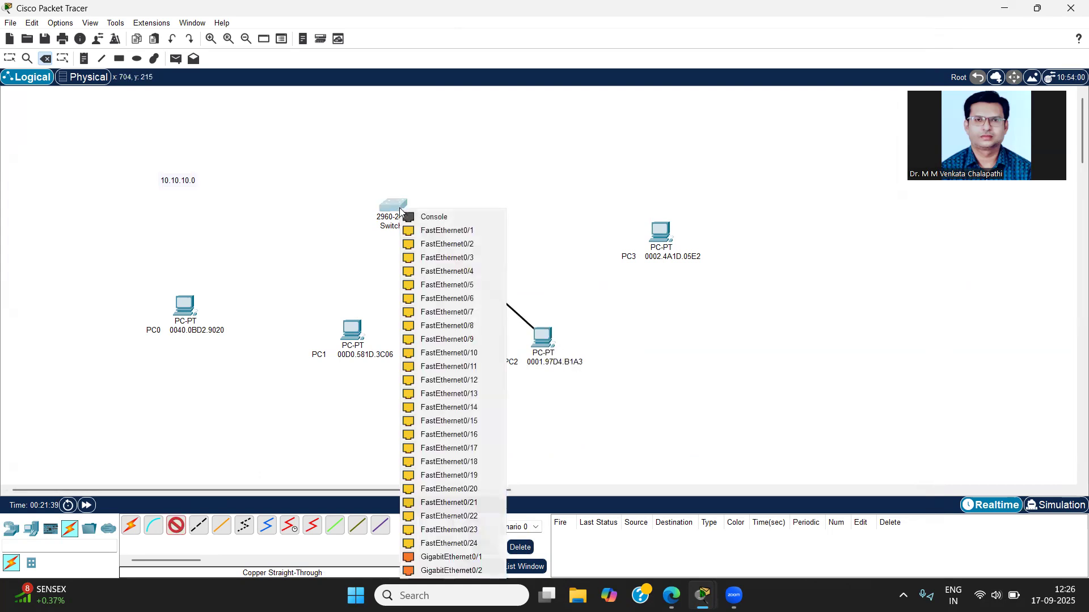
{"action": "left_click", "coordinate": [425, 231]}
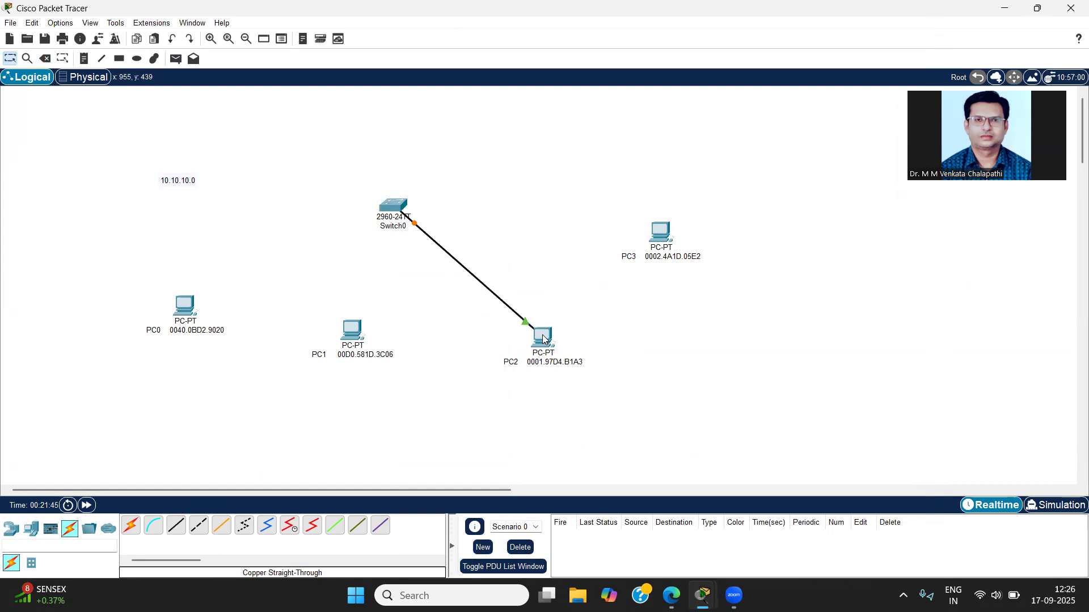
Step: Ping 10.10.10.2 from PC2's command prompt and minimise the PC2 window
{"action": "left_click", "coordinate": [542, 339]}
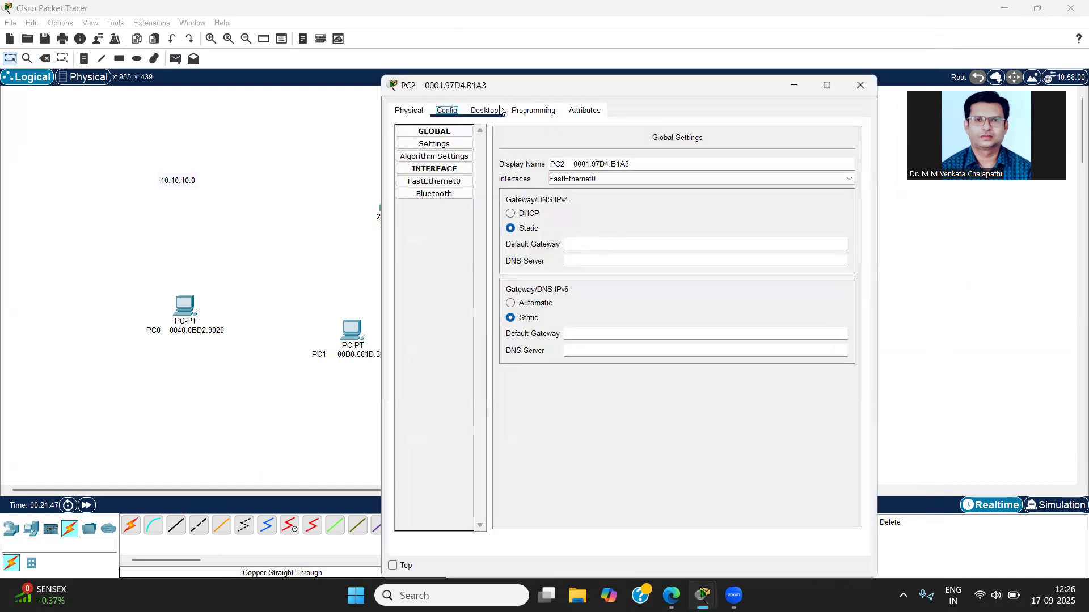
{"action": "left_click", "coordinate": [491, 110]}
{"action": "left_click", "coordinate": [722, 185]}
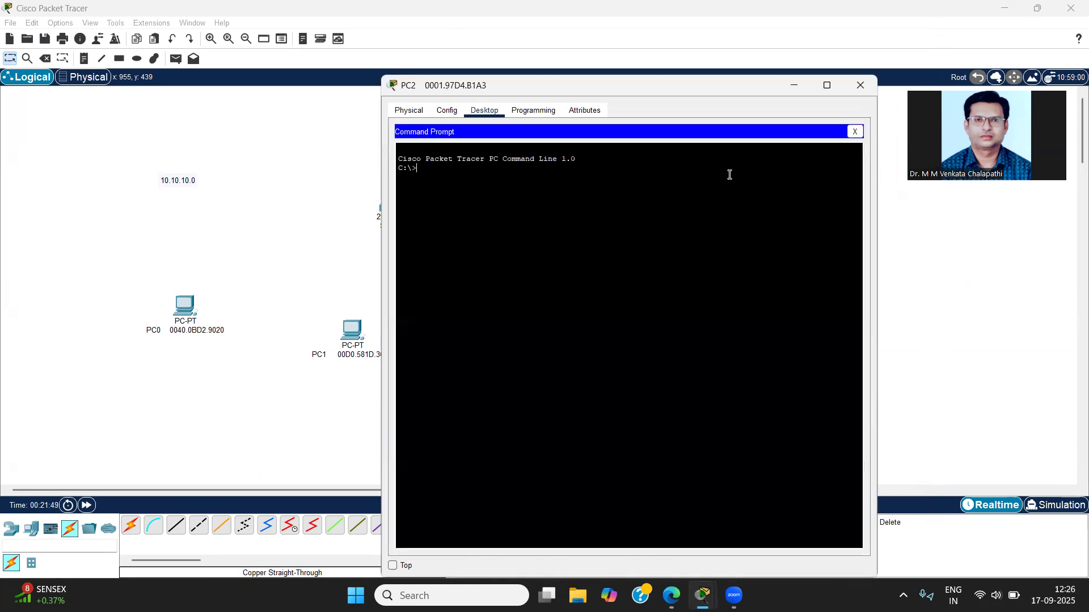
{"action": "type", "text": "ping"}
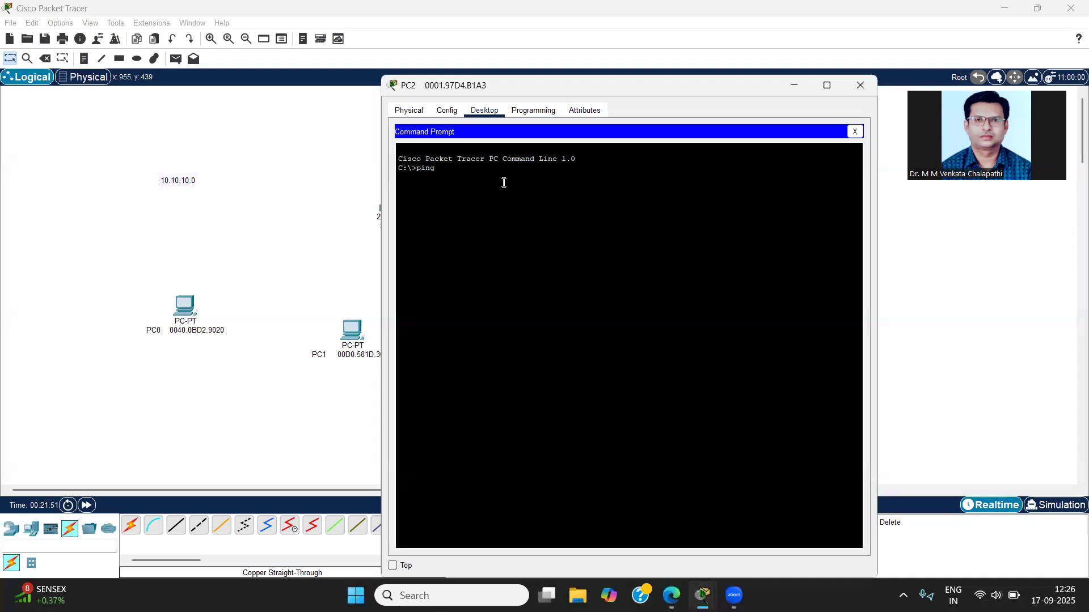
{"action": "type", "text": " 10"}
{"action": "key", "text": "Return"}
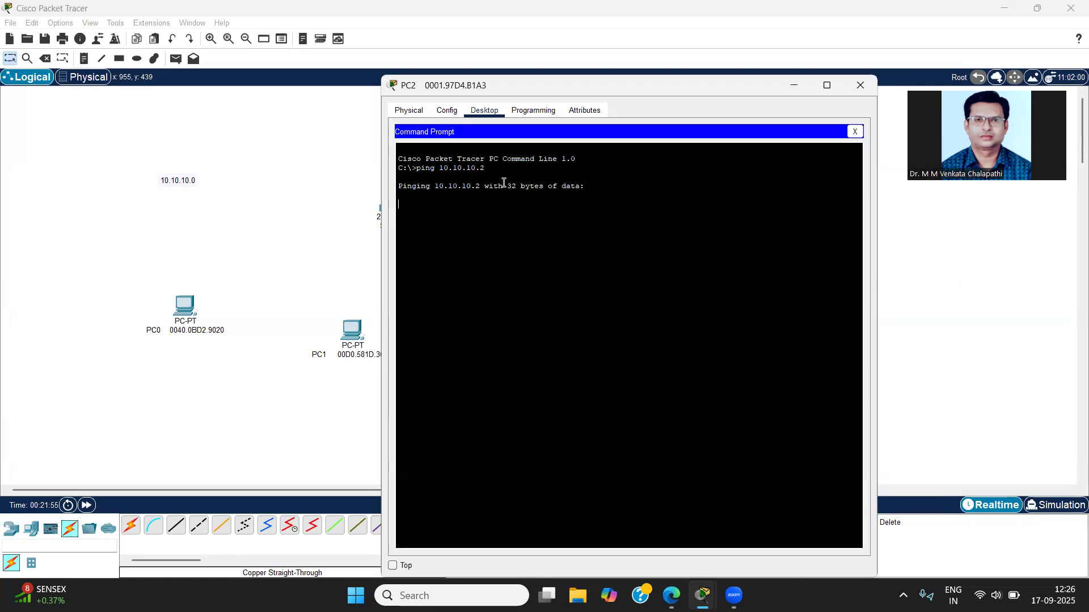
{"action": "left_click", "coordinate": [793, 85]}
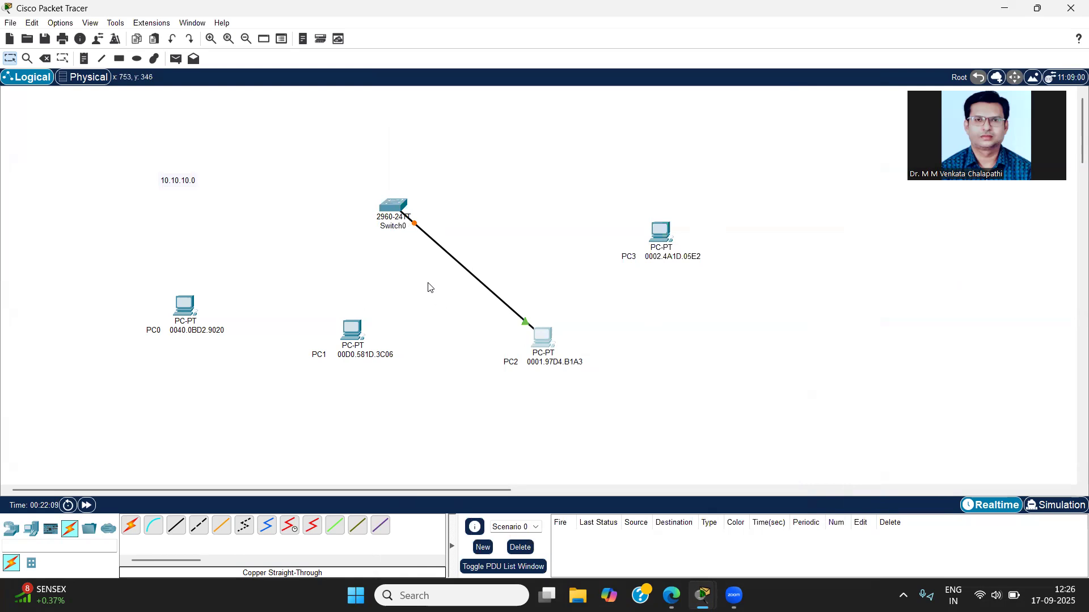
Step: Check the new link on Switch0, reopen the switch's command line and page through the remaining configuration output to the privileged EXEC prompt
{"action": "left_click", "coordinate": [396, 208]}
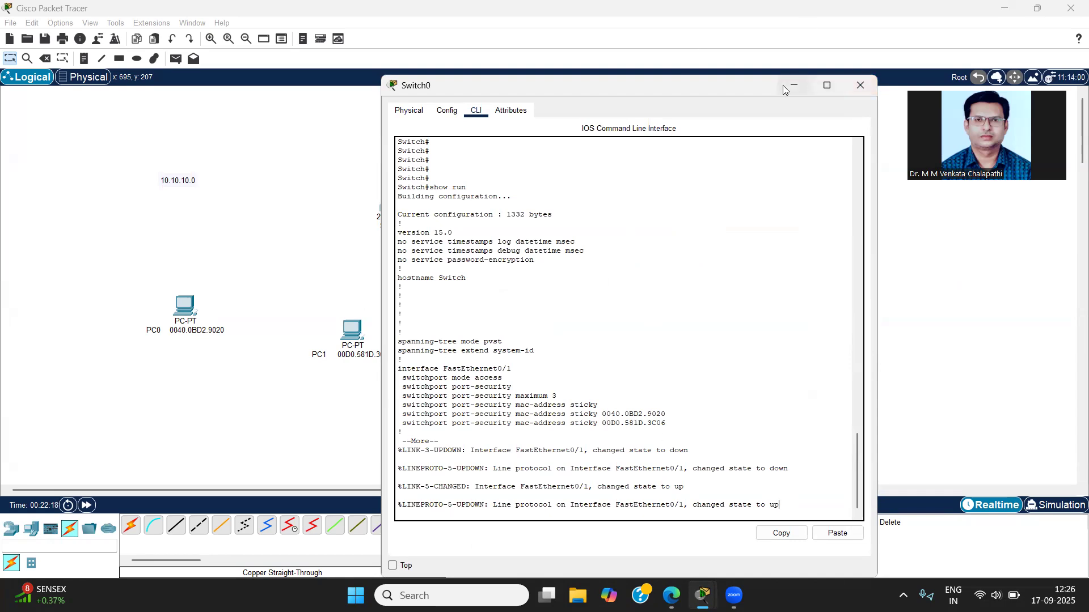
{"action": "left_click", "coordinate": [860, 85]}
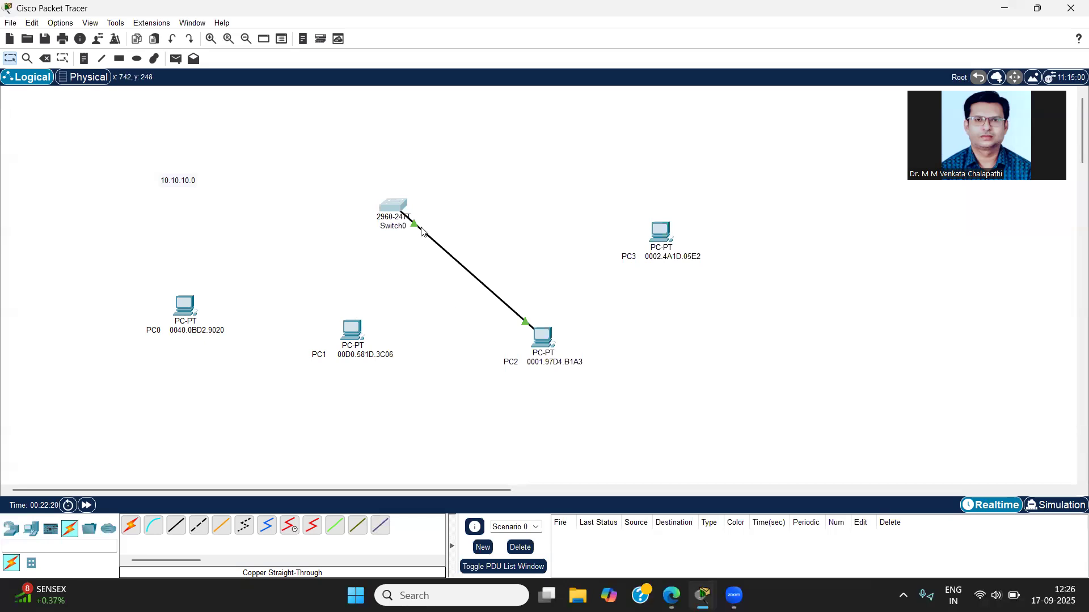
{"action": "left_click", "coordinate": [401, 210]}
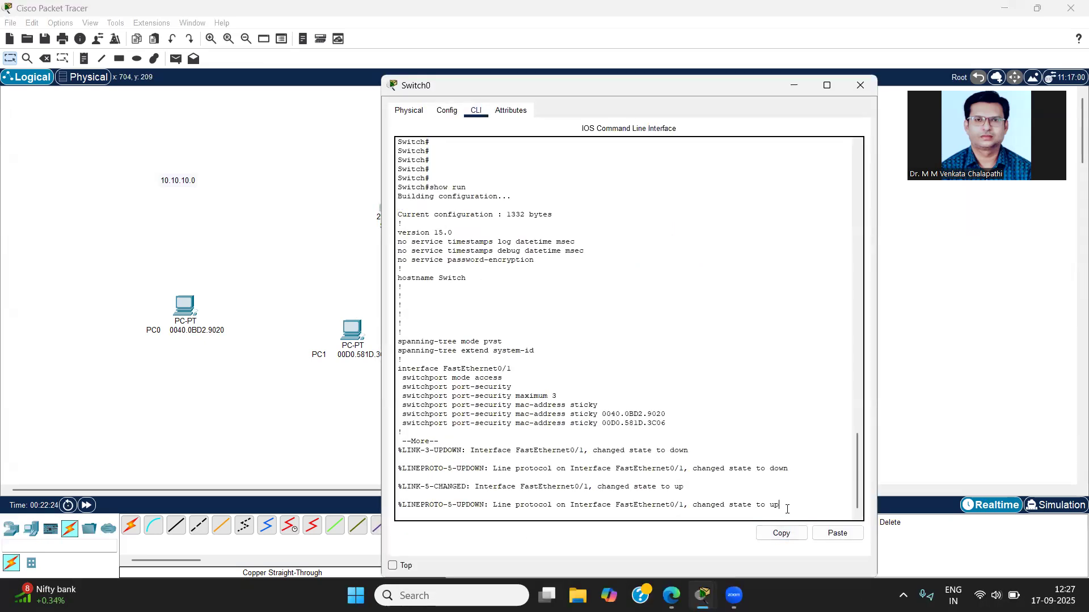
{"action": "key", "text": "Return"}
{"action": "key", "text": "Return"}
{"action": "key", "text": "Return"}
{"action": "key", "text": "Return"}
{"action": "key", "text": "Return"}
{"action": "key", "text": "Return"}
{"action": "key", "text": "Return"}
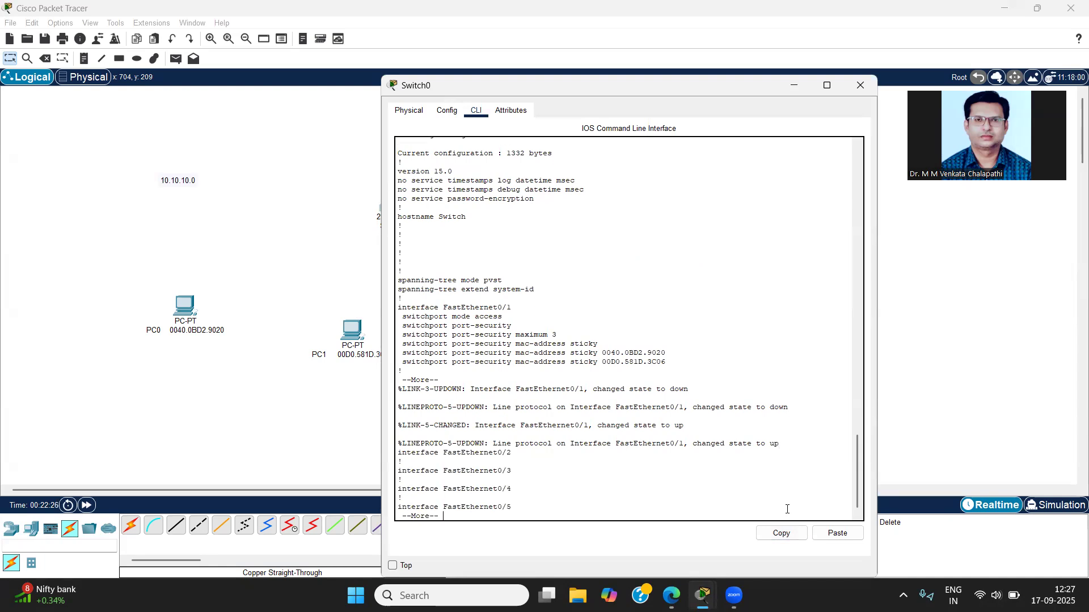
{"action": "key", "text": "Return"}
{"action": "key", "text": "Return"}
{"action": "key", "text": "Return"}
{"action": "key", "text": "Return"}
{"action": "key", "text": "Return"}
{"action": "key", "text": "Return"}
{"action": "key", "text": "Return"}
{"action": "key", "text": "Return"}
{"action": "key", "text": "Return"}
{"action": "key", "text": "Return"}
{"action": "key", "text": "Return"}
{"action": "key", "text": "Return"}
{"action": "key", "text": "Return"}
{"action": "key", "text": "Return"}
{"action": "key", "text": "Return"}
{"action": "key", "text": "Return"}
{"action": "key", "text": "Return"}
{"action": "key", "text": "Return"}
{"action": "key", "text": "Return"}
{"action": "key", "text": "Return"}
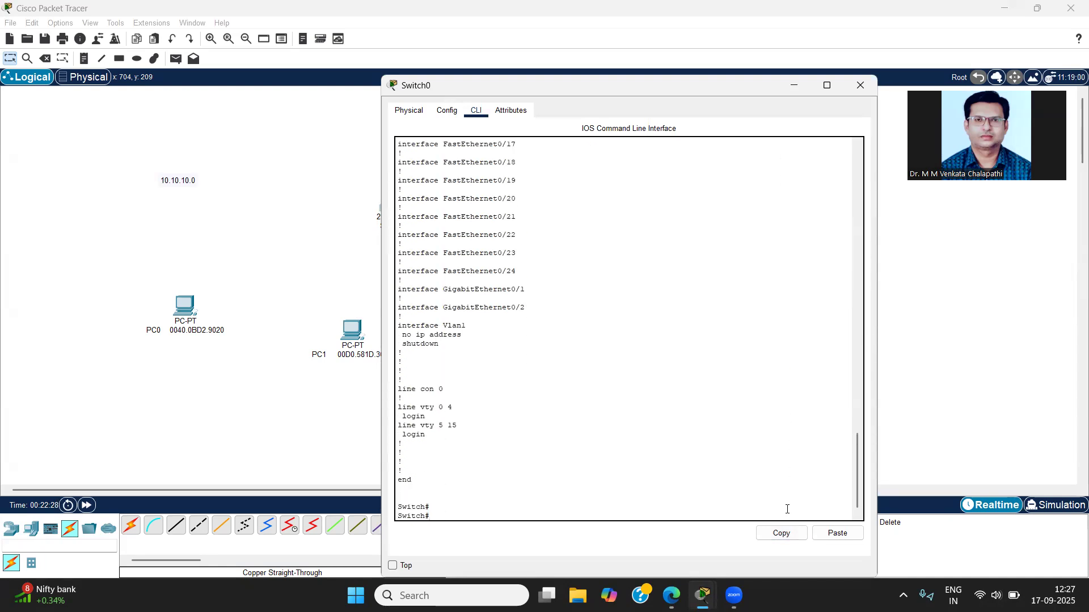
{"action": "key", "text": "Return"}
{"action": "key", "text": "Return"}
{"action": "key", "text": "Return"}
{"action": "key", "text": "Return"}
{"action": "key", "text": "Return"}
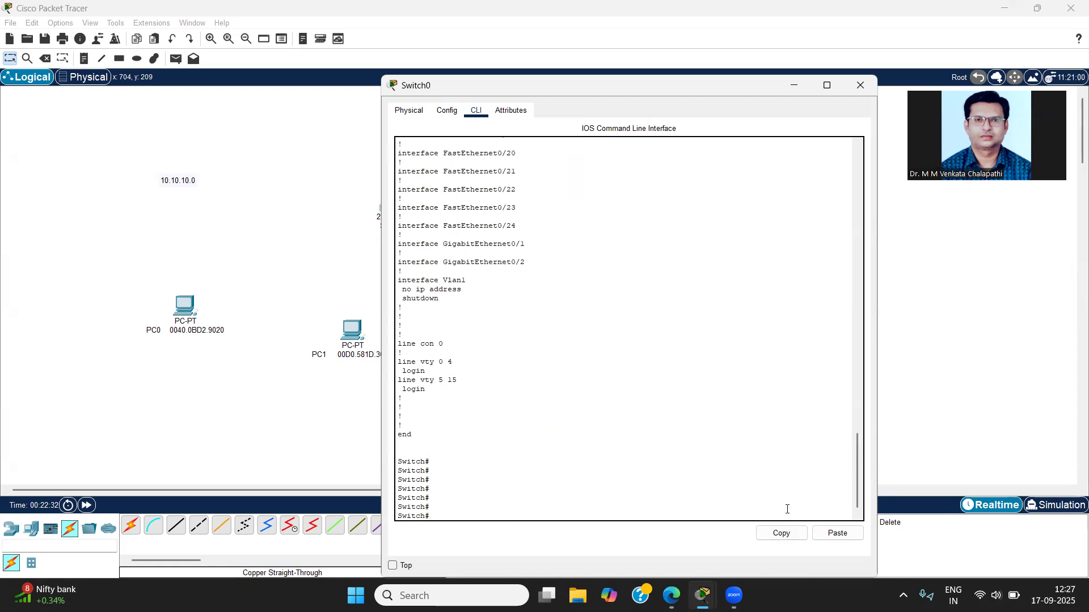
Step: Display the running configuration with show run and advance the output to FastEthernet0/1's sticky MAC address entries
{"action": "type", "text": "show run"}
{"action": "key", "text": "Return"}
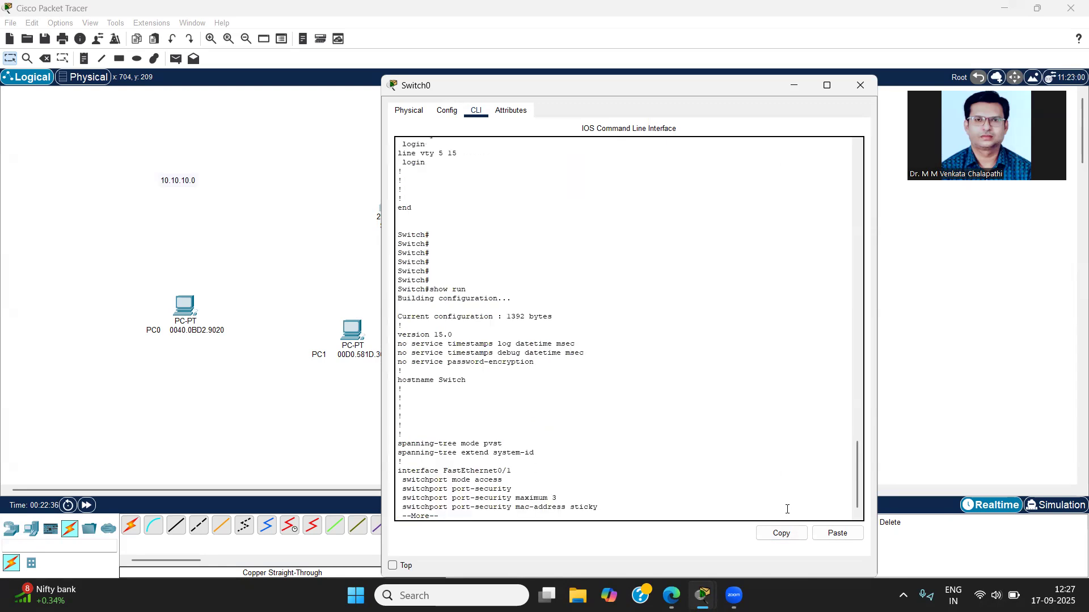
{"action": "key", "text": "Return"}
{"action": "key", "text": "Return"}
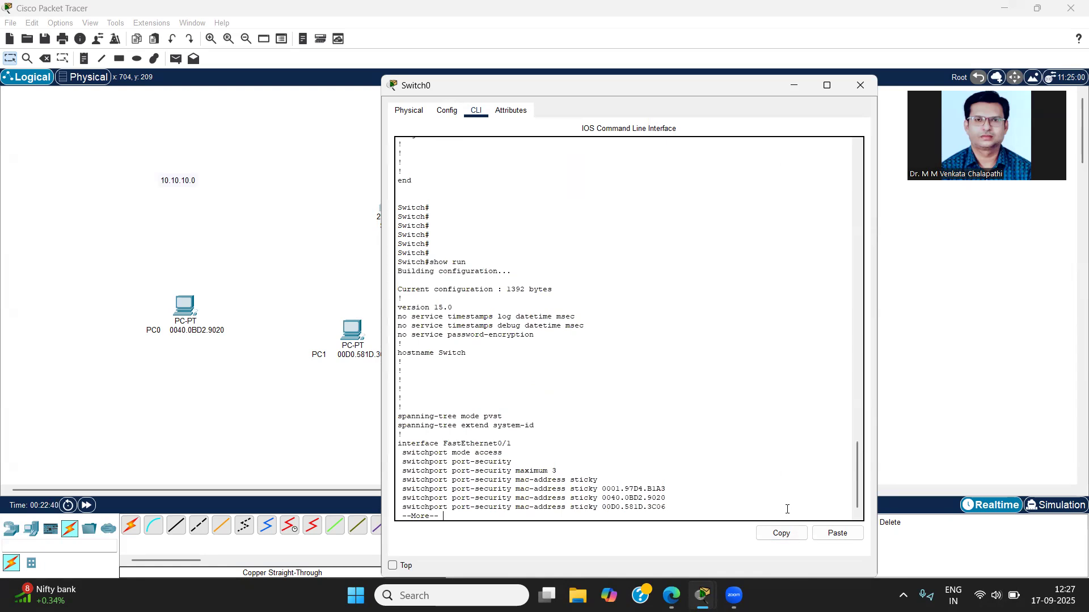
Step: Move Switch0's window beside the PCs, compare FastEthernet0/1's sticky MAC addresses with PC2's label and the port-security maximum, and close the window
{"action": "double_click", "coordinate": [650, 87]}
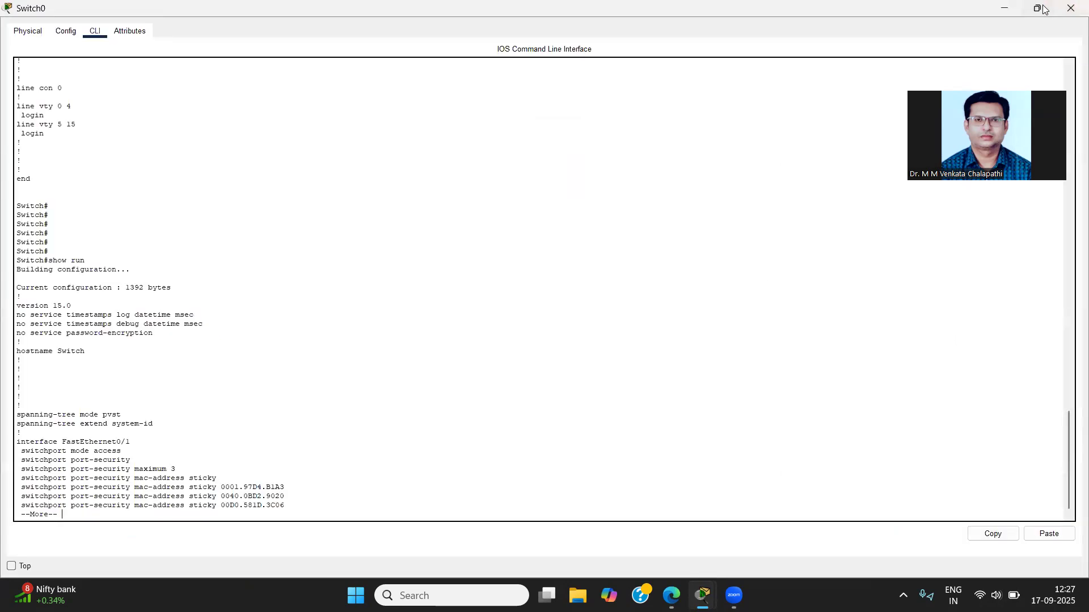
{"action": "left_click", "coordinate": [1037, 7]}
{"action": "left_click_drag", "start_coordinate": [704, 81], "coordinate": [319, 15]}
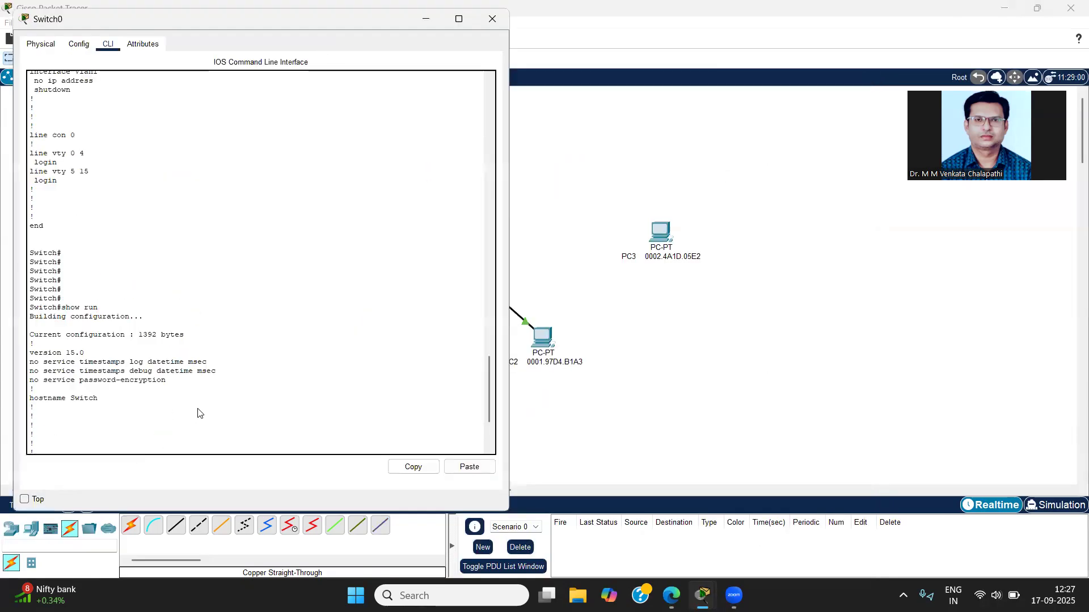
{"action": "scroll", "coordinate": [200, 394], "scroll_direction": "down", "scroll_amount": 3}
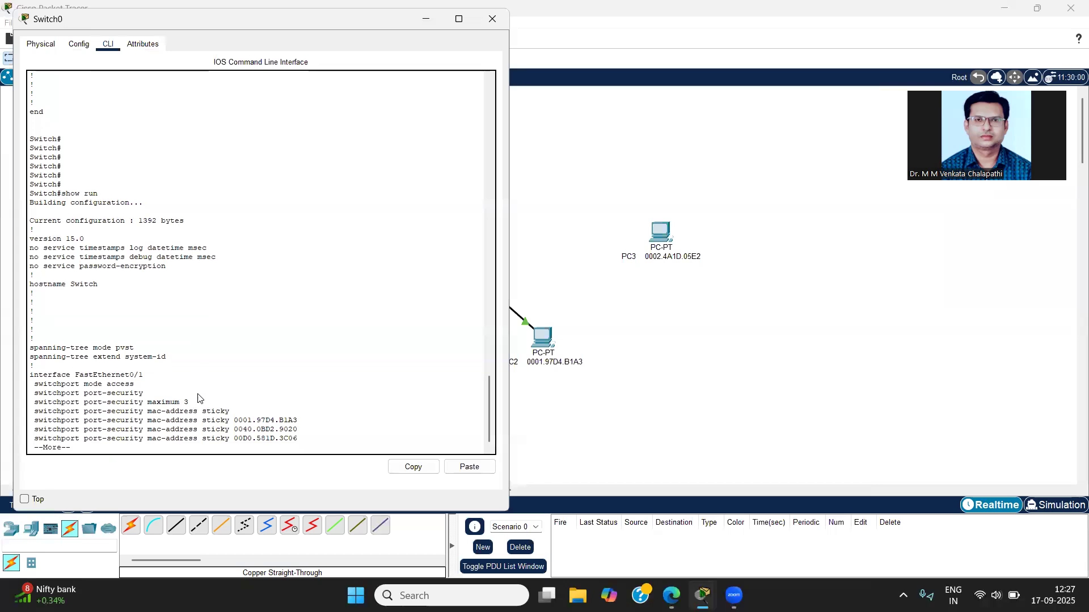
{"action": "left_click_drag", "start_coordinate": [297, 420], "coordinate": [235, 420]}
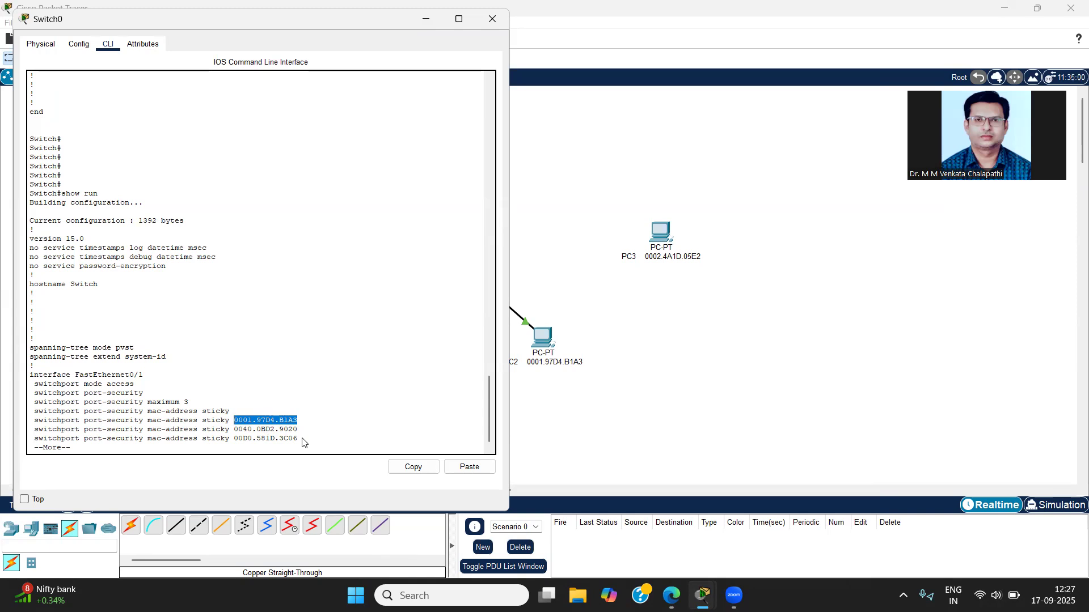
{"action": "double_click", "coordinate": [184, 402]}
{"action": "left_click_drag", "start_coordinate": [303, 441], "coordinate": [220, 424]}
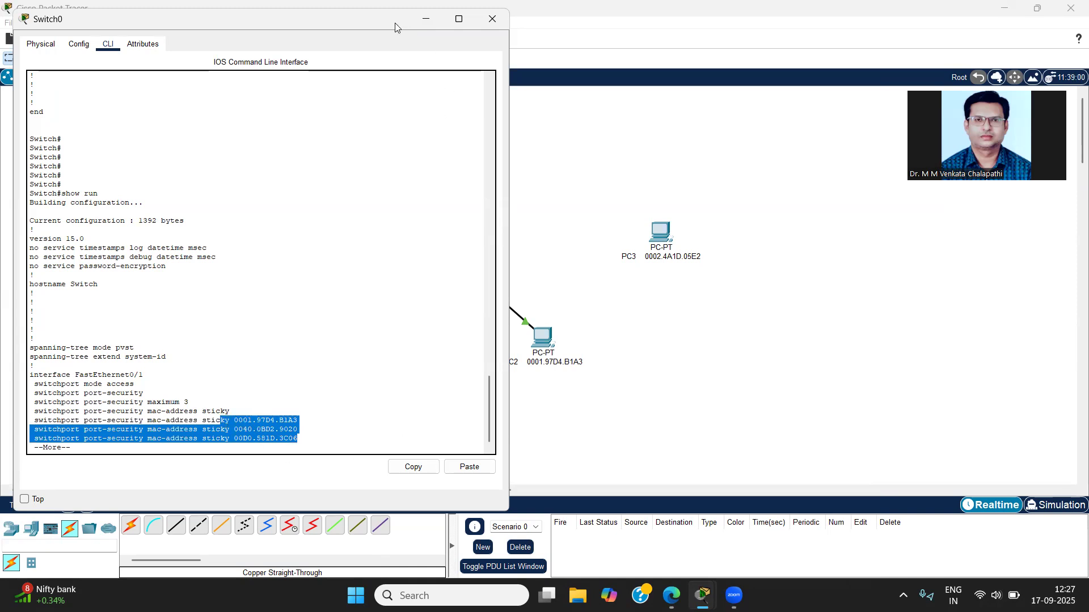
{"action": "left_click_drag", "start_coordinate": [380, 22], "coordinate": [346, 39]}
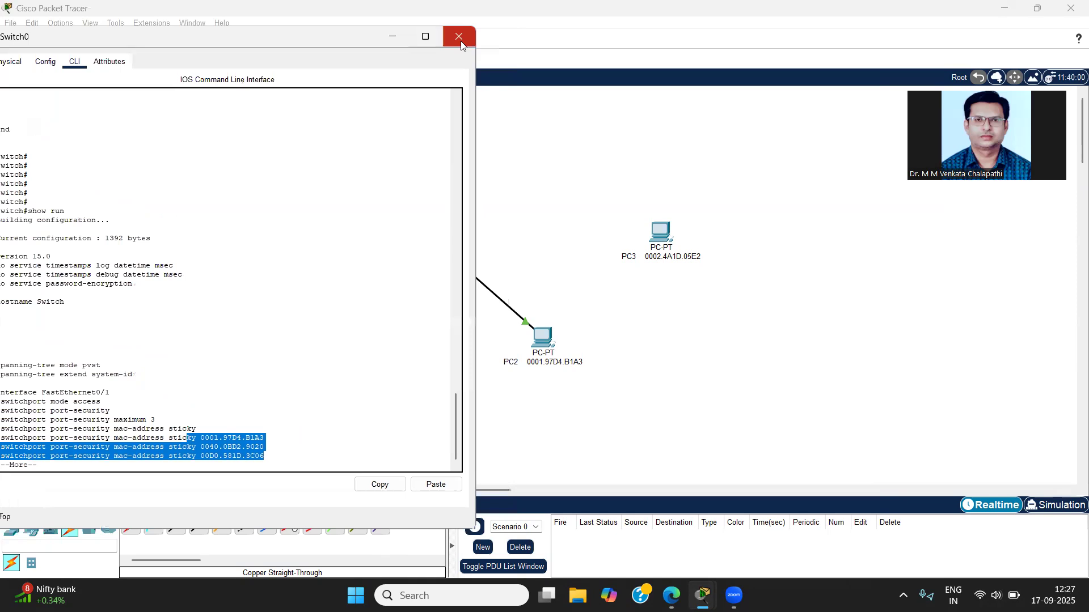
{"action": "left_click", "coordinate": [461, 41]}
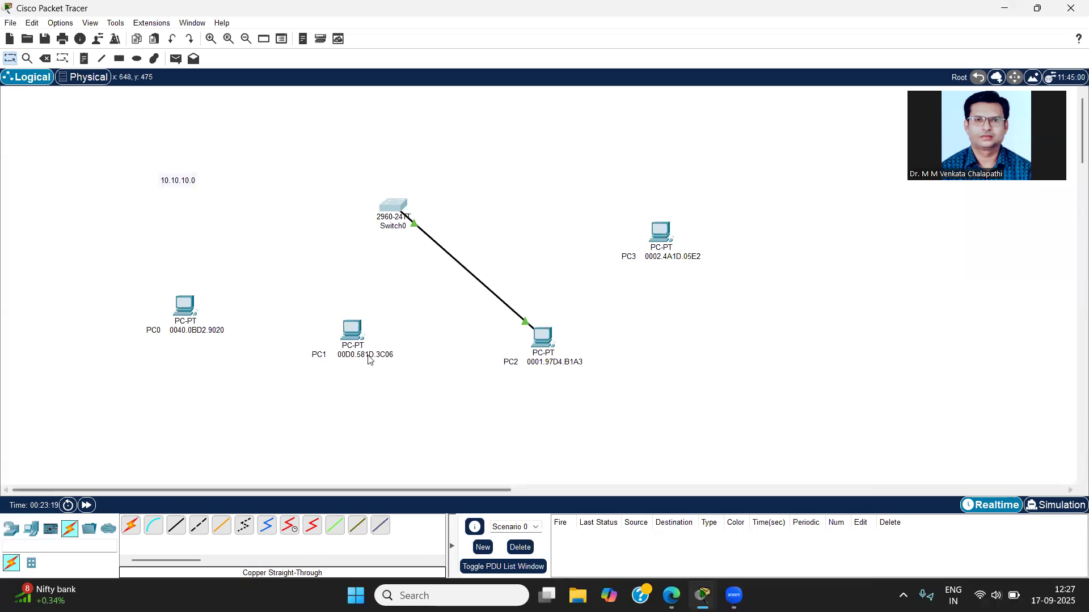
Step: Dismiss the accidental deletion of Switch0 and delete only the cable between Switch0 and PC2
{"action": "key", "text": "Delete"}
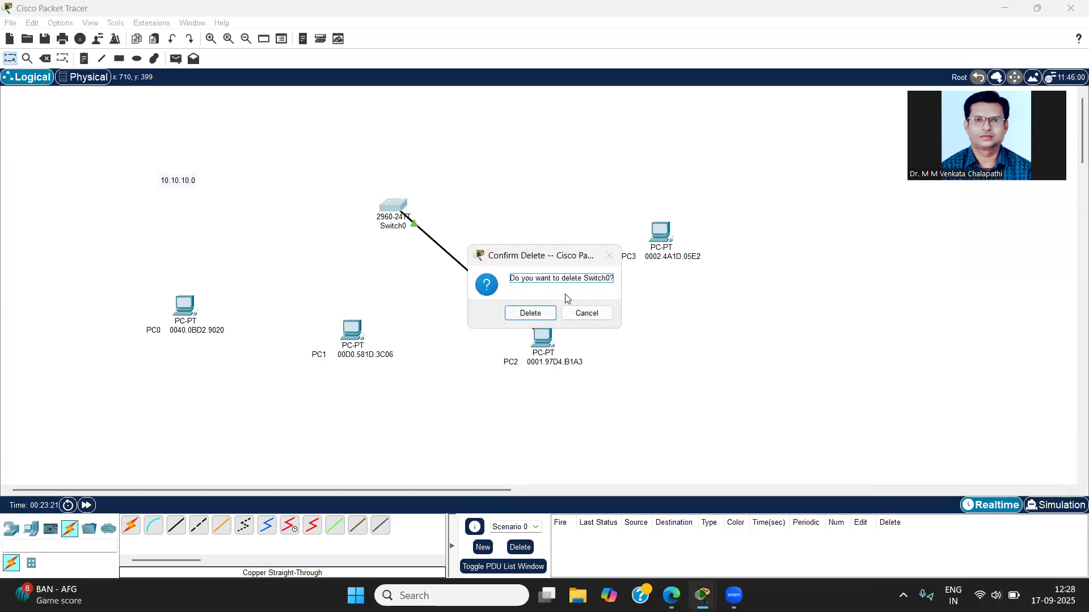
{"action": "left_click", "coordinate": [578, 312]}
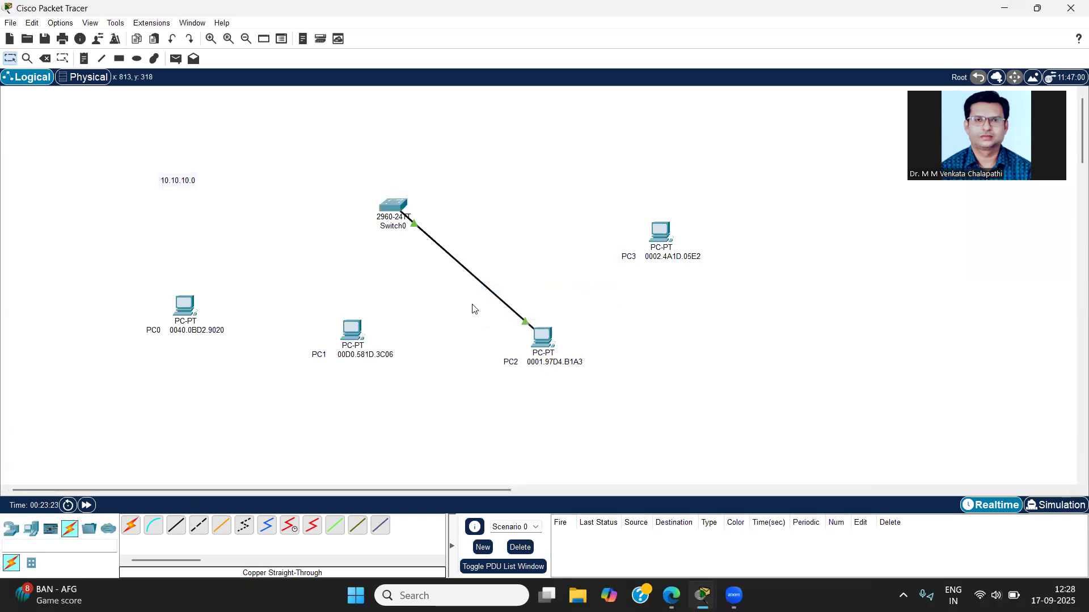
{"action": "key", "text": "Delete"}
{"action": "left_click", "coordinate": [491, 290]}
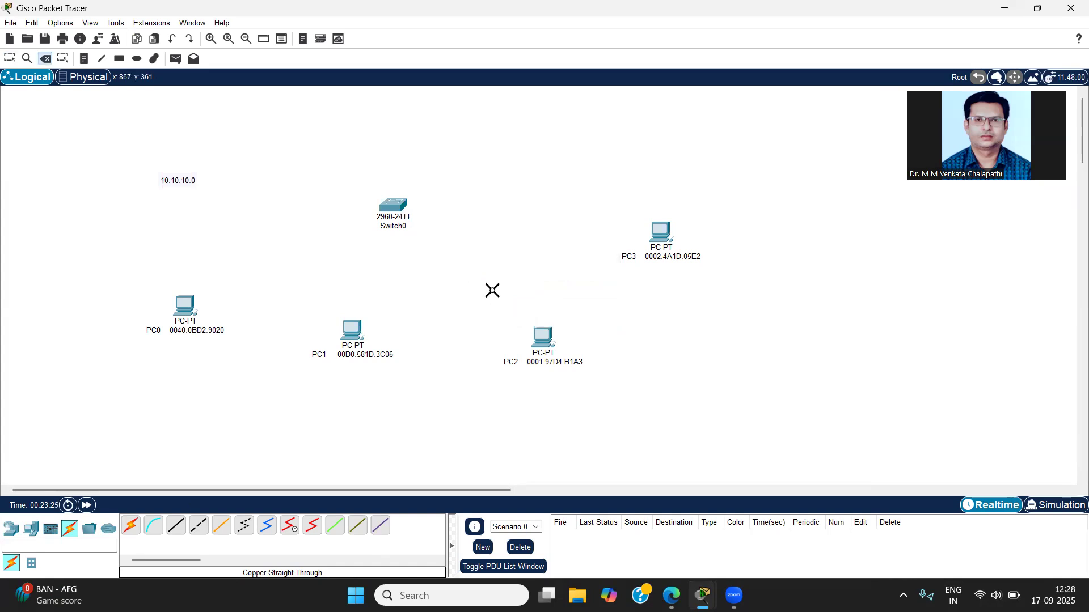
Step: Connect PC3's FastEthernet0 port to Switch0's FastEthernet0/1 with a copper straight-through cable
{"action": "left_click", "coordinate": [176, 526]}
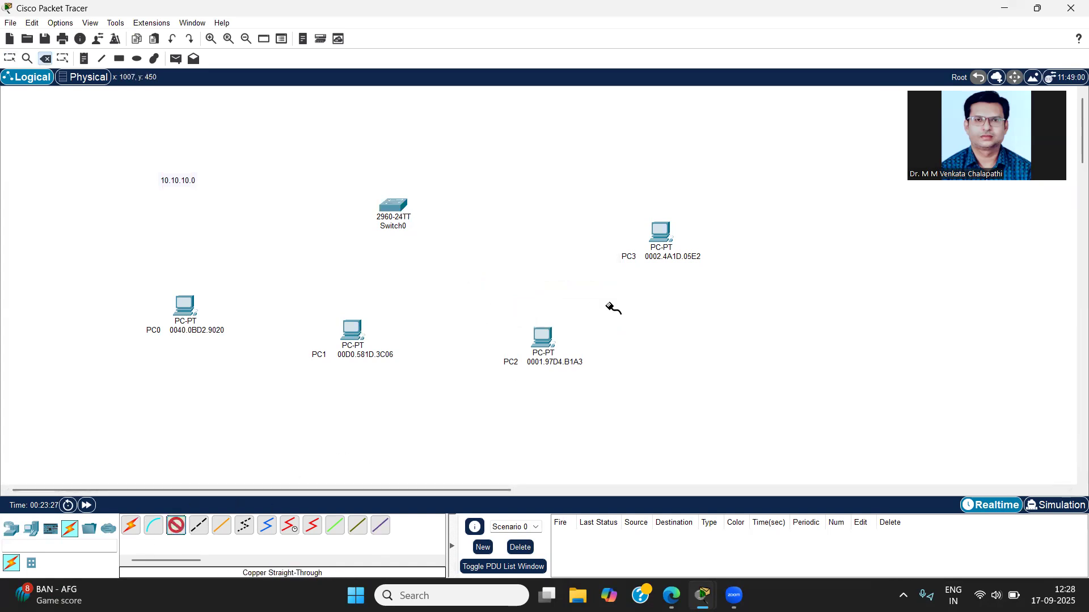
{"action": "left_click", "coordinate": [666, 233]}
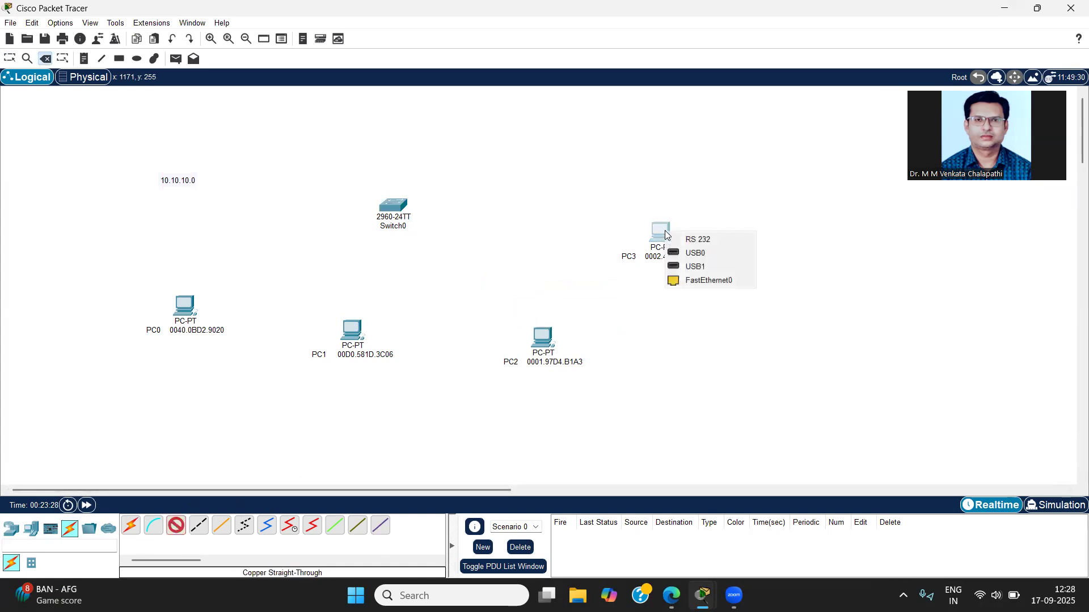
{"action": "left_click", "coordinate": [687, 280]}
{"action": "left_click", "coordinate": [401, 208]}
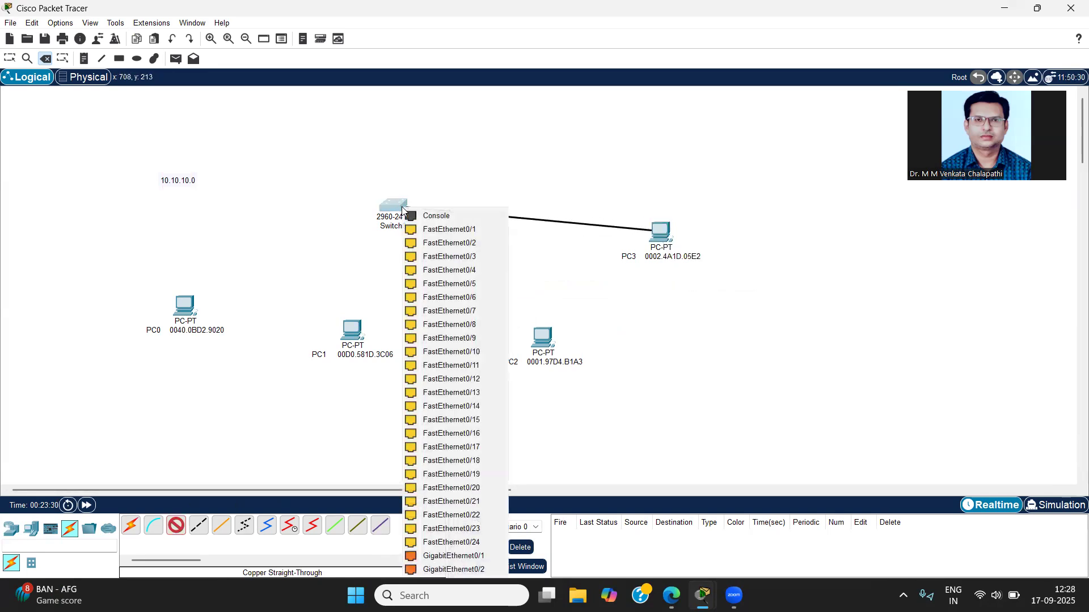
{"action": "left_click", "coordinate": [431, 230]}
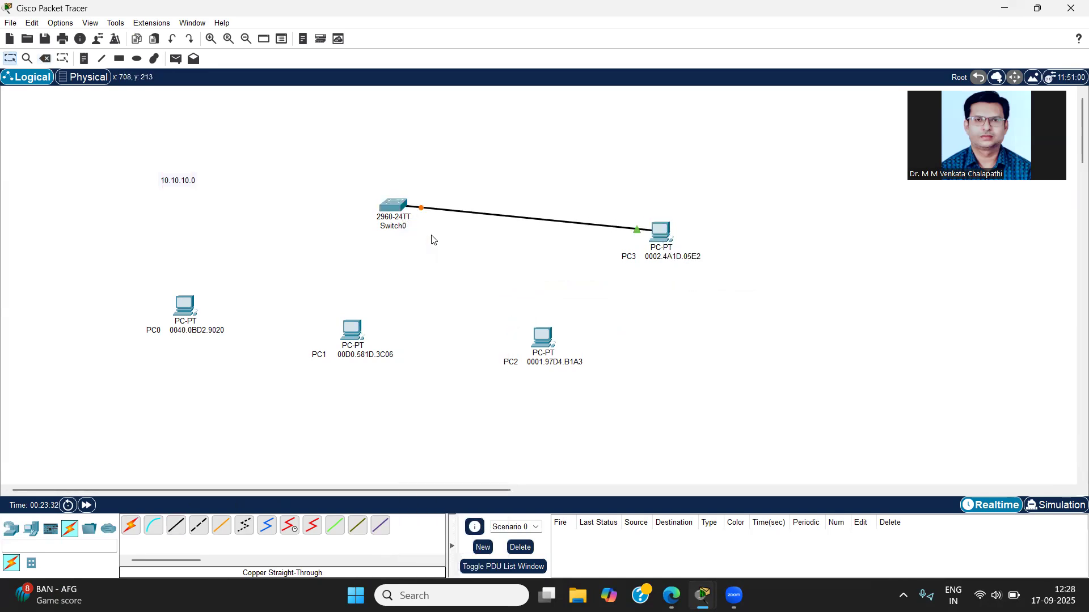
Step: Narrow PC3's window beside the topology to uncover its link, and move Switch0 closer to PC3
{"action": "left_click", "coordinate": [659, 234]}
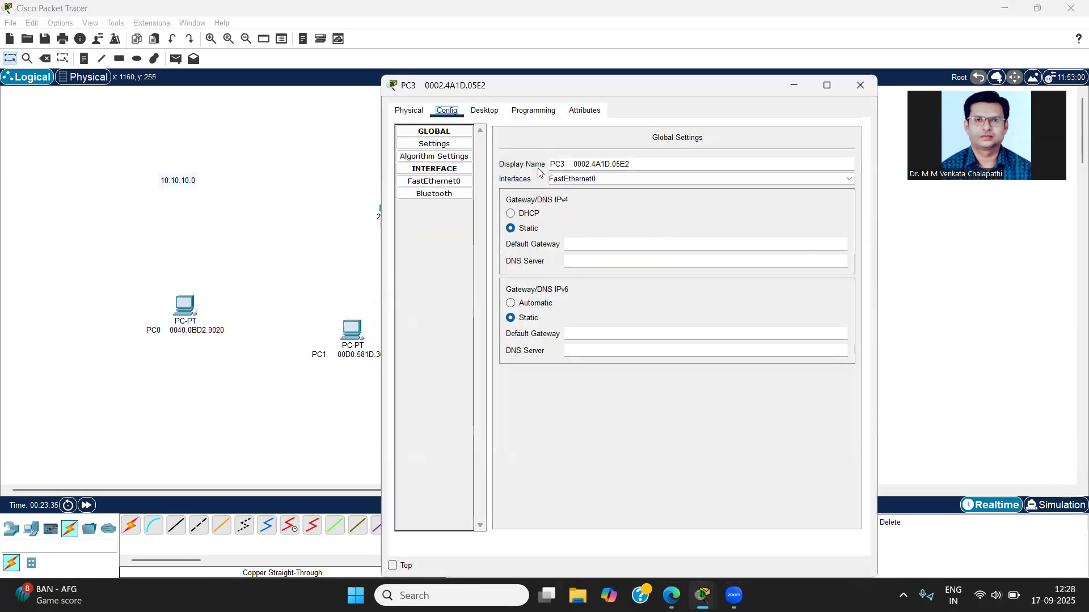
{"action": "left_click", "coordinate": [486, 111]}
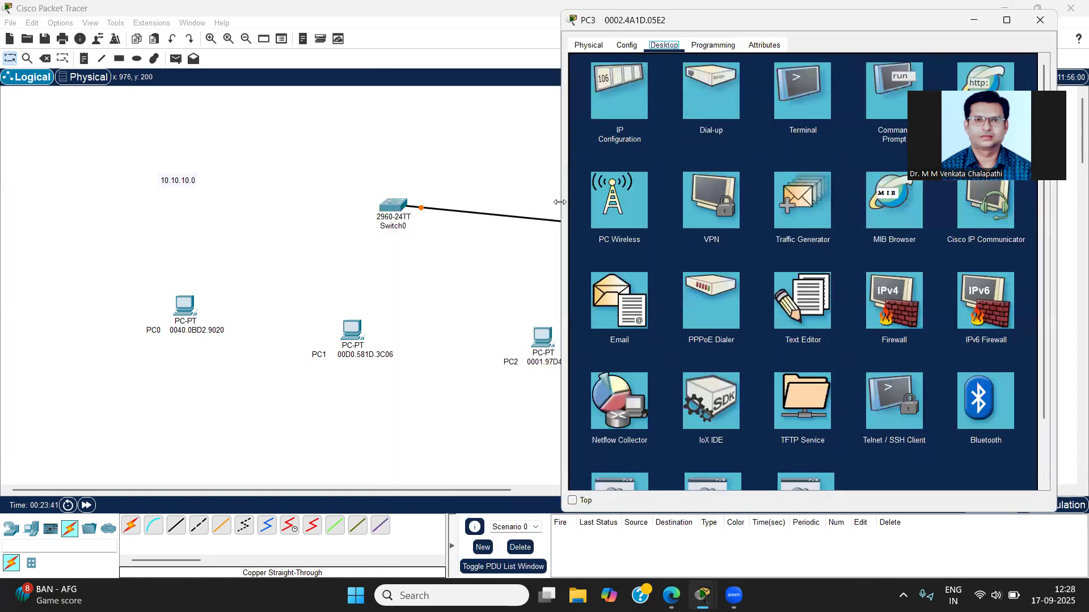
{"action": "left_click_drag", "start_coordinate": [559, 202], "coordinate": [644, 202]}
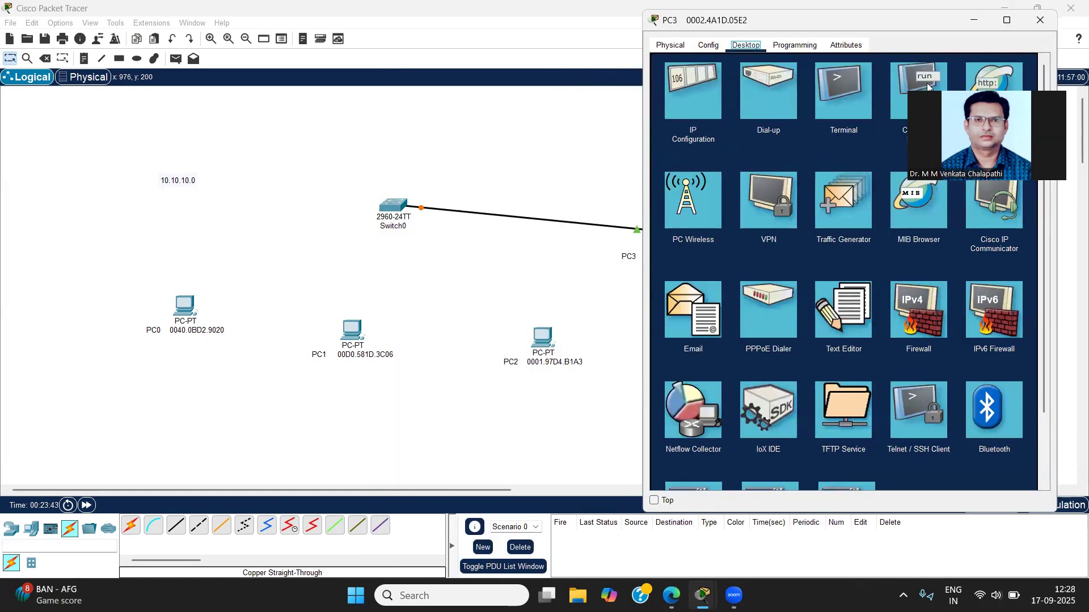
{"action": "left_click_drag", "start_coordinate": [852, 25], "coordinate": [846, 26]}
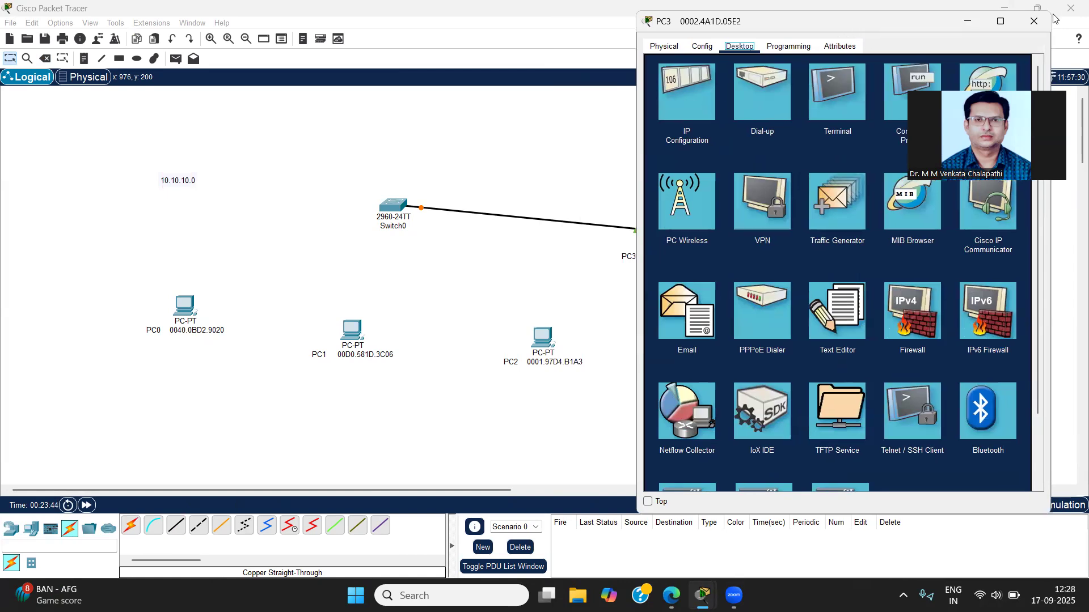
{"action": "left_click_drag", "start_coordinate": [393, 205], "coordinate": [485, 196]}
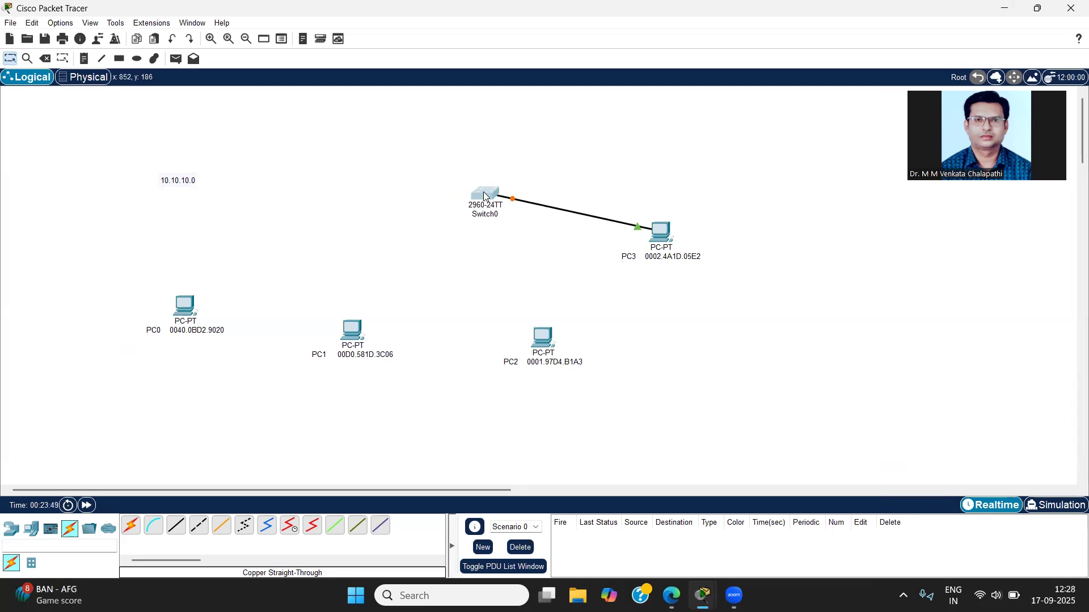
Step: Open PC3's Command Prompt and ping 10.10.10.2 to send traffic through Switch0's FastEthernet0/1
{"action": "left_click", "coordinate": [665, 229]}
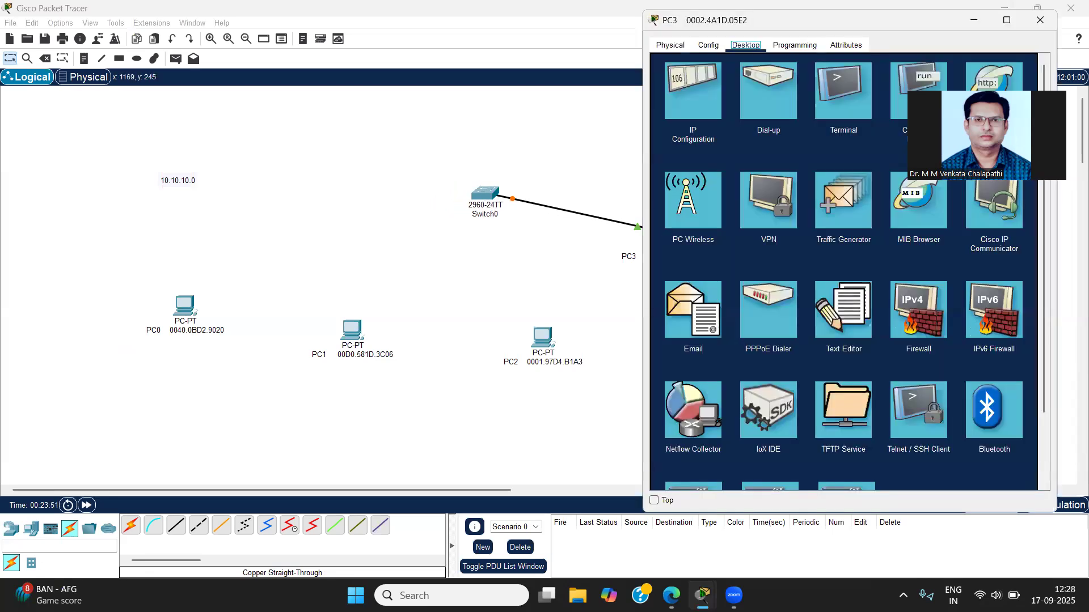
{"action": "type", "text": "ping"}
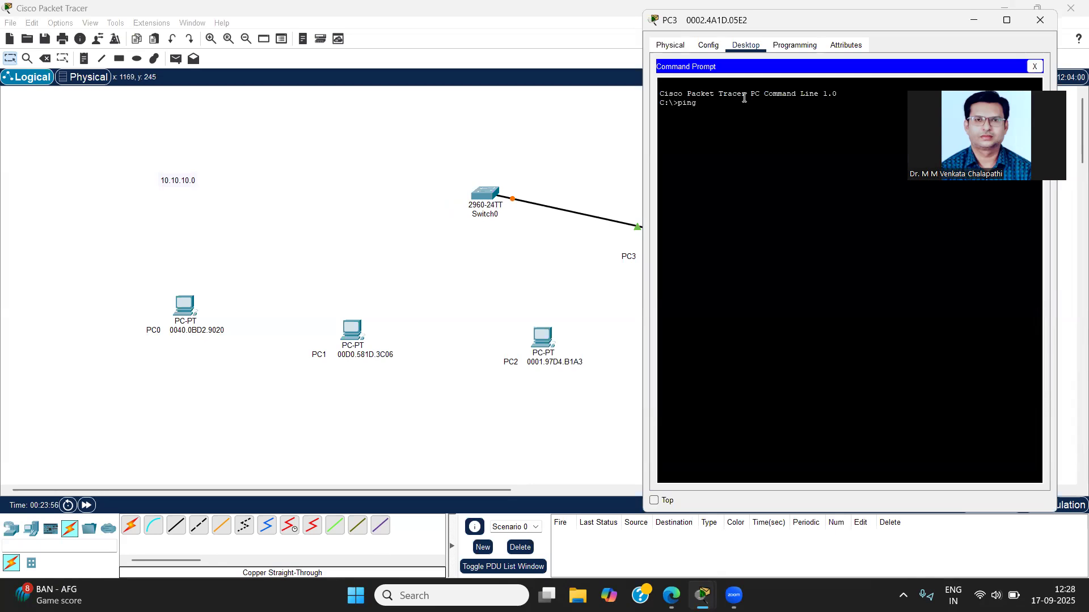
{"action": "type", "text": " 10.10.10"}
{"action": "key", "text": "Return"}
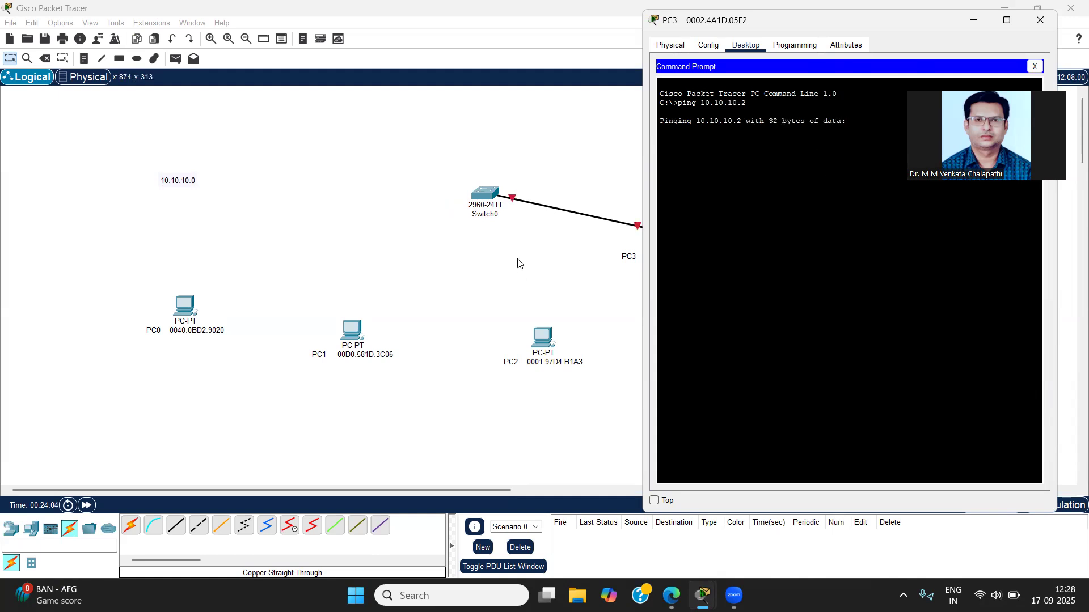
Step: Open Switch0's command line and examine FastEthernet0/1's link state messages
{"action": "left_click", "coordinate": [488, 192]}
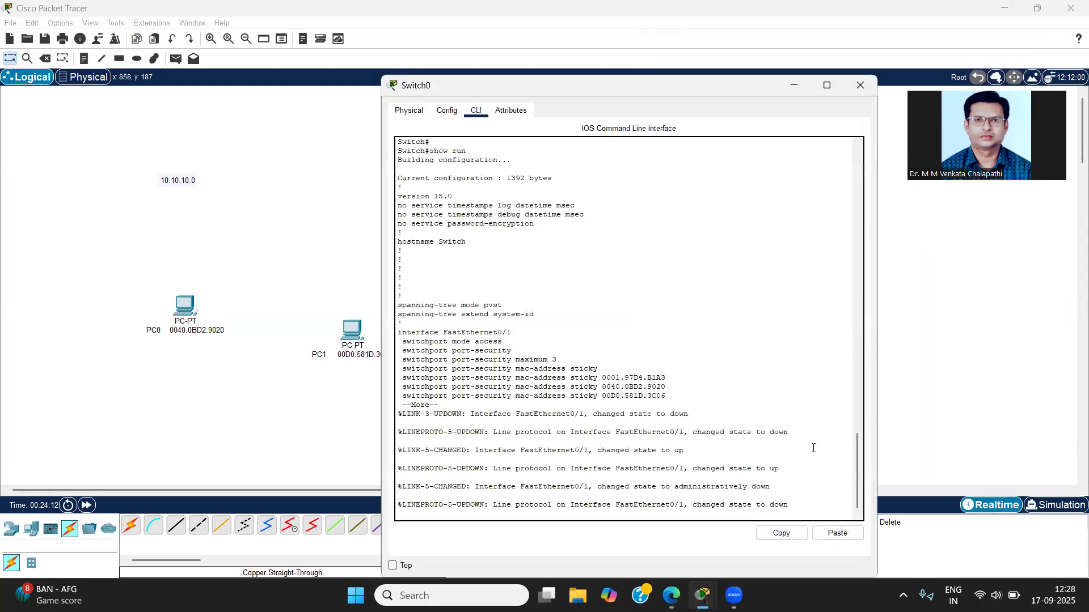